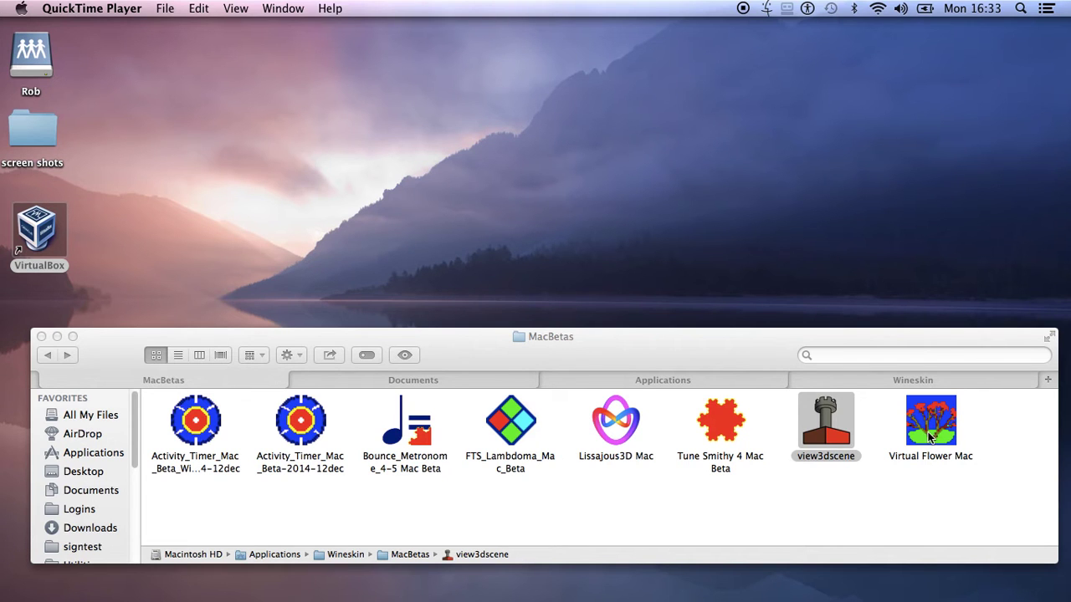
Launch Virtual Flower Mac and move its window up and left.
double_click(930, 437)
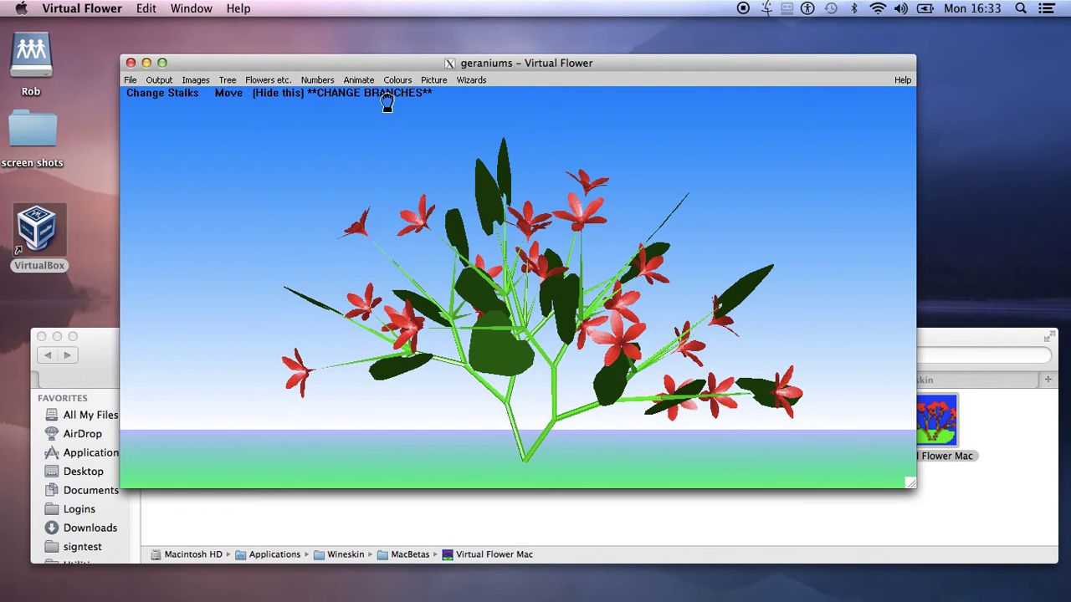
drag(375, 64, 337, 45)
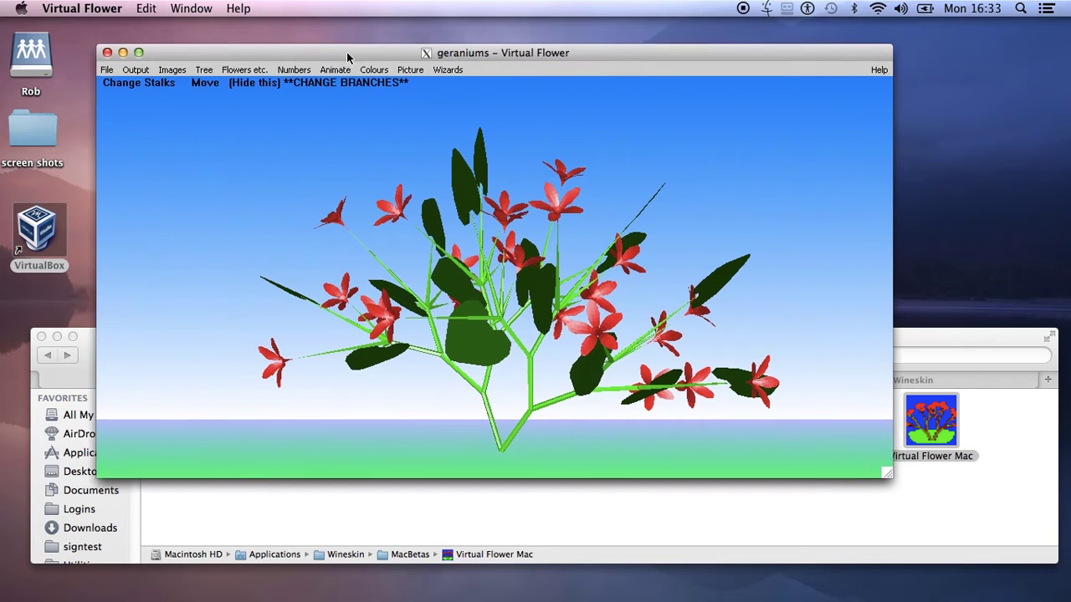
click(926, 339)
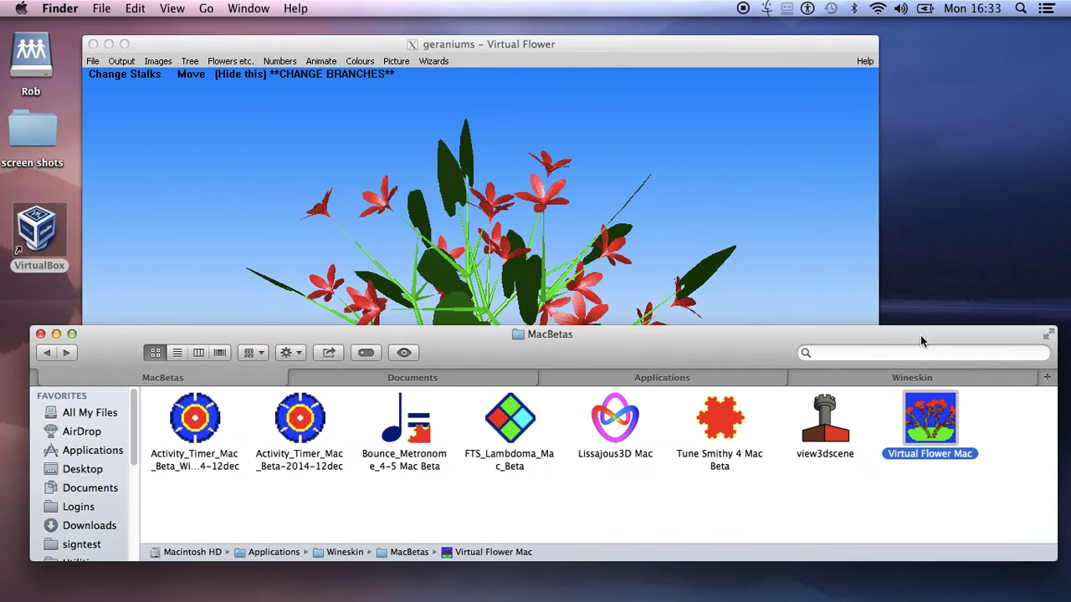
Launch view3dscene, then reshape the geraniums plant's branches and leaves in Virtual Flower.
click(830, 458)
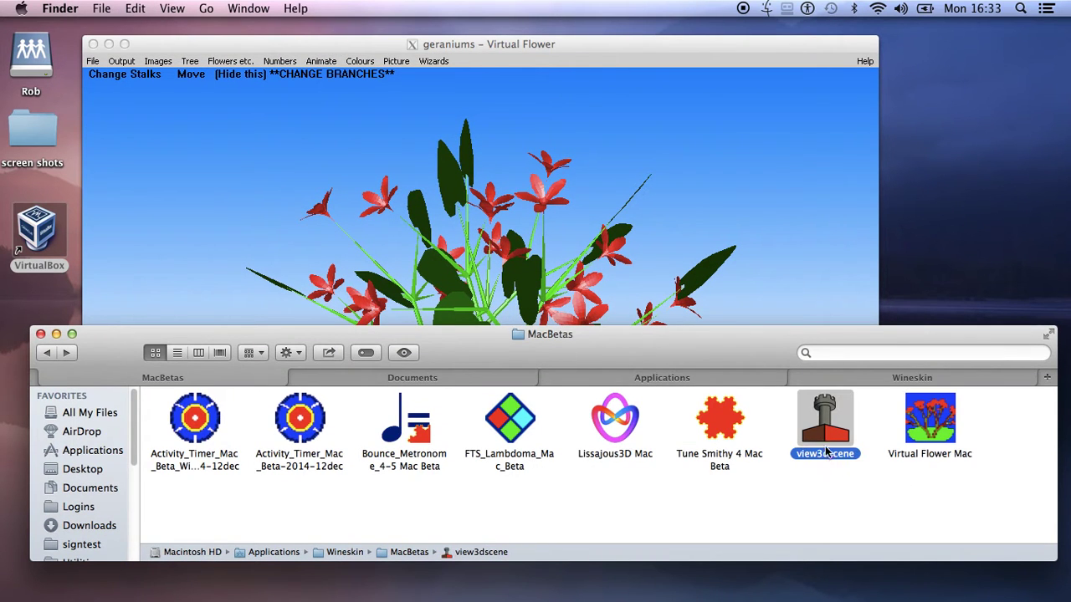
double_click(825, 435)
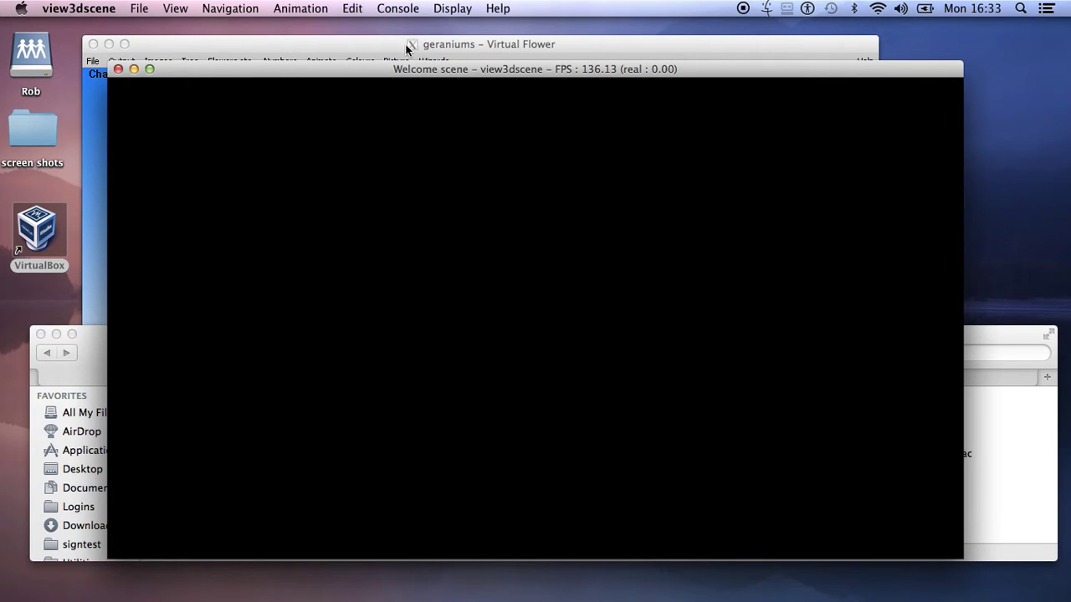
click(368, 46)
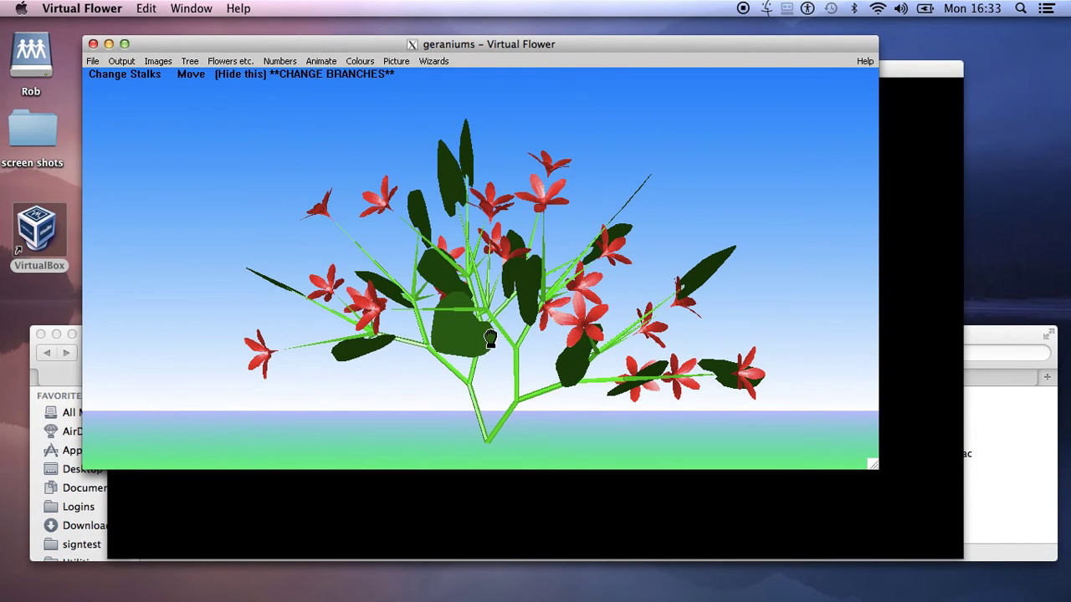
drag(490, 339, 487, 337)
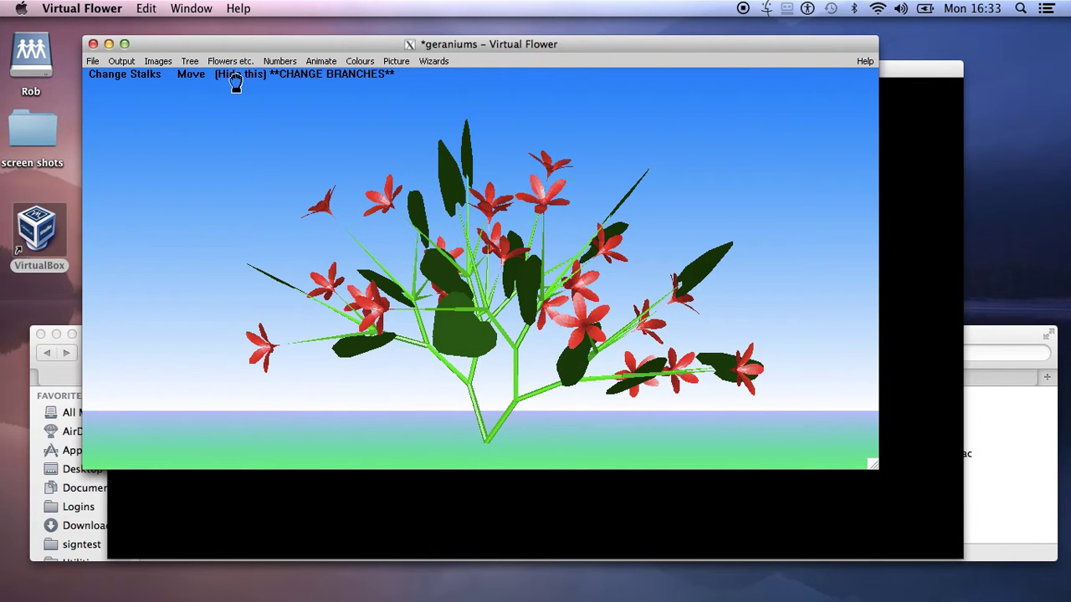
Export the geraniums plant with Output (VRML) - Tree, Forest Etc. and Save & Show it.
click(121, 62)
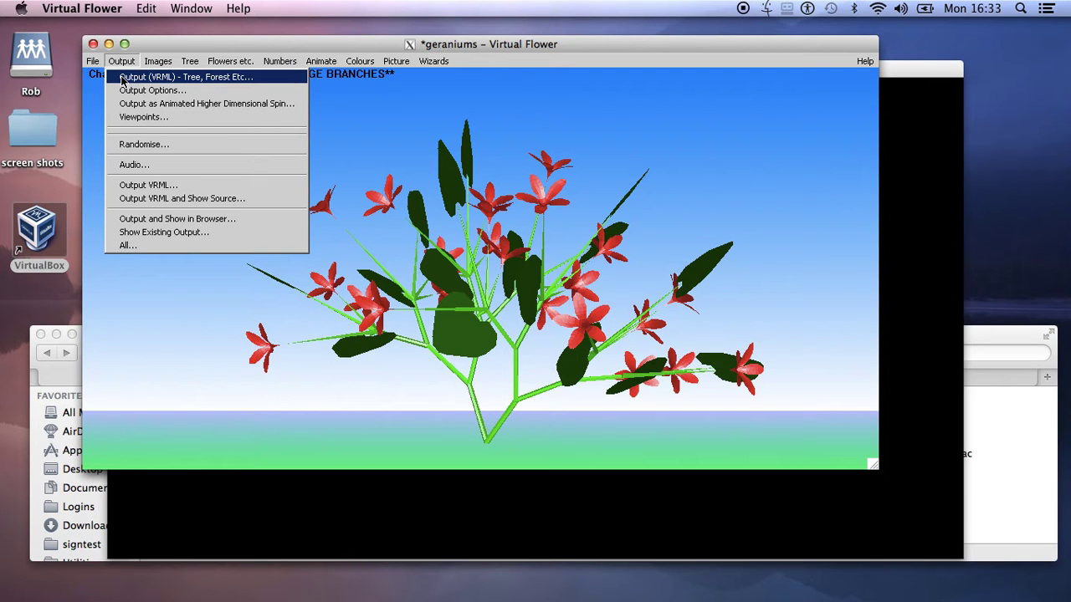
click(123, 78)
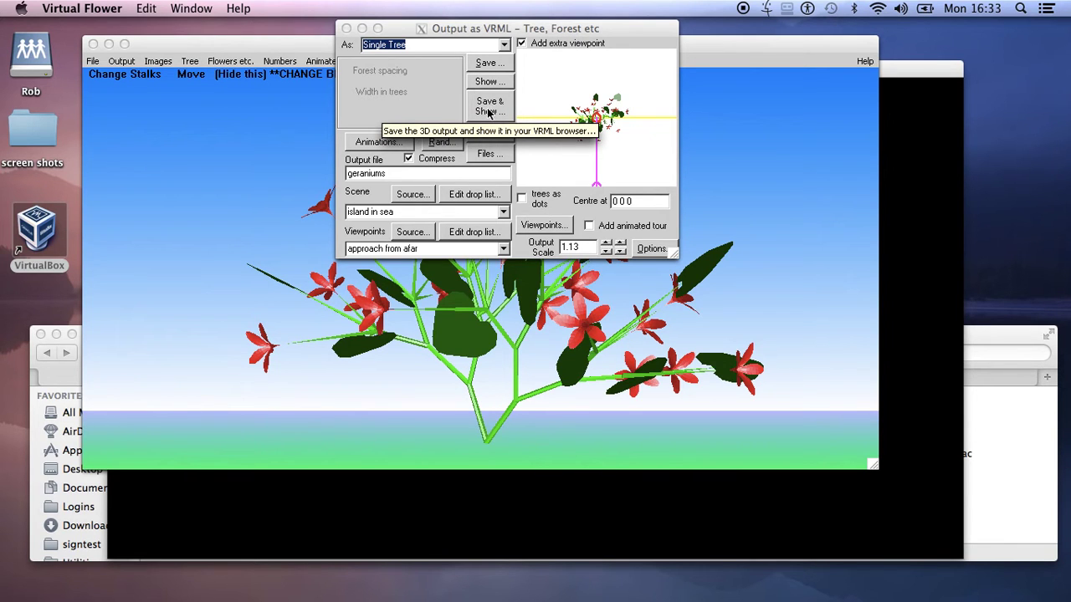
click(489, 113)
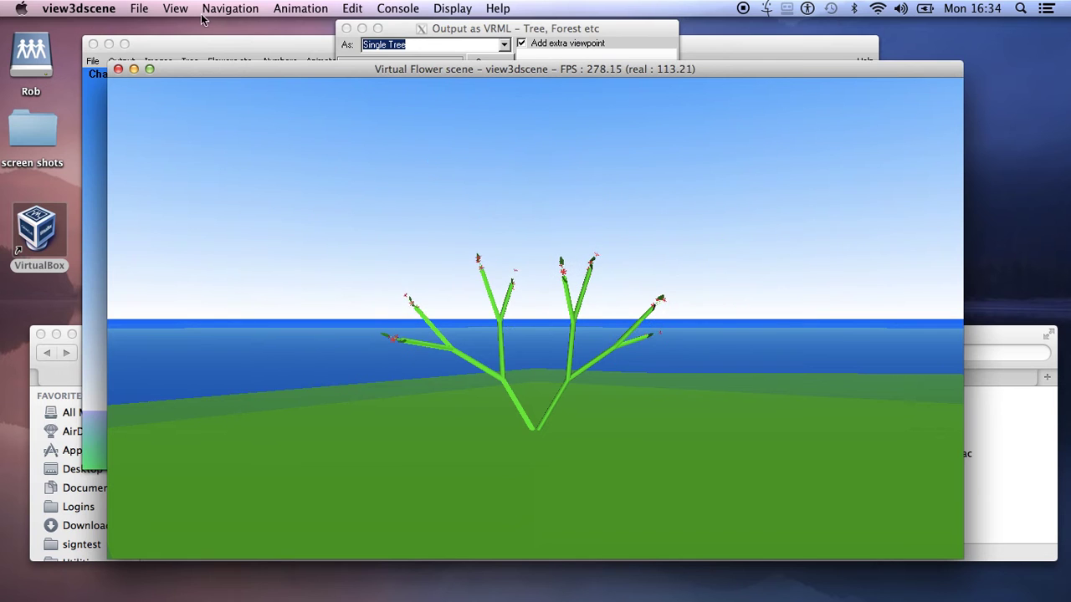
Check view3dscene's File menu and dismiss it without choosing anything.
click(138, 9)
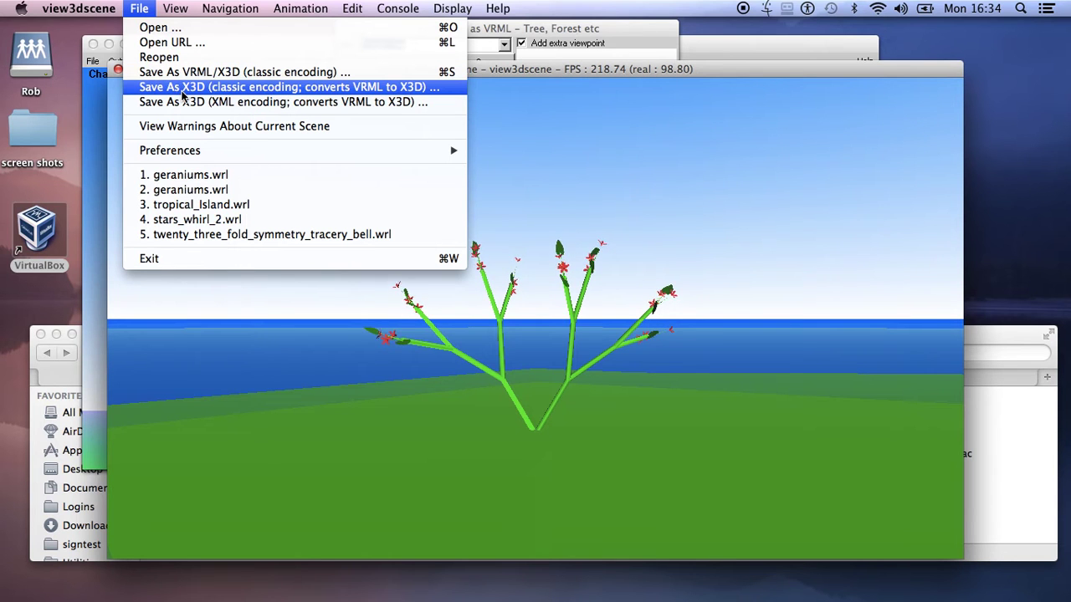
click(621, 71)
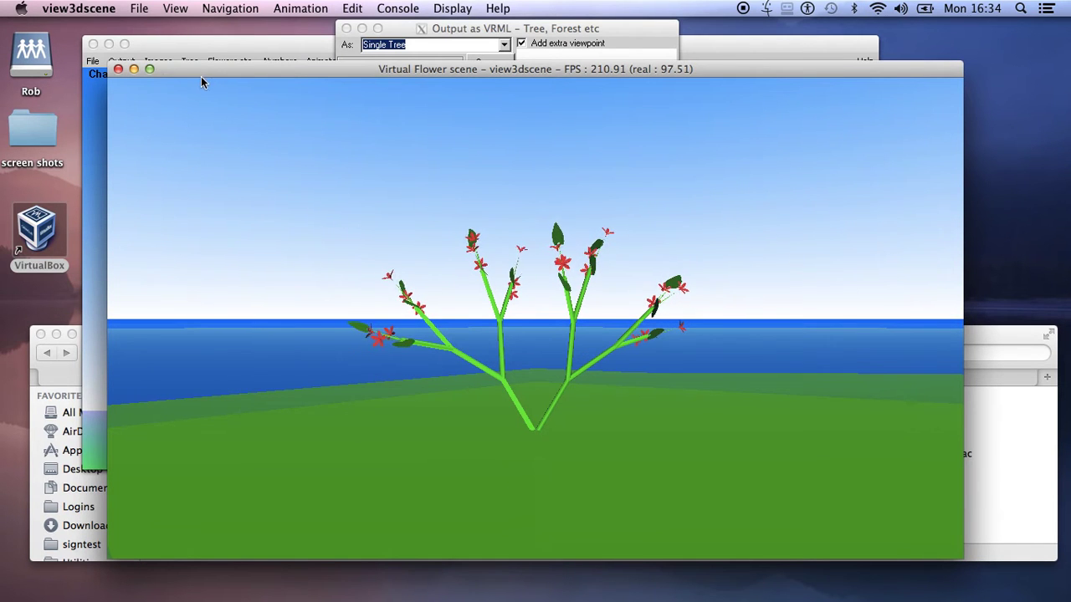
Close the view3dscene scene and Virtual Flower windows, then deselect view3dscene in MacBetas.
click(118, 69)
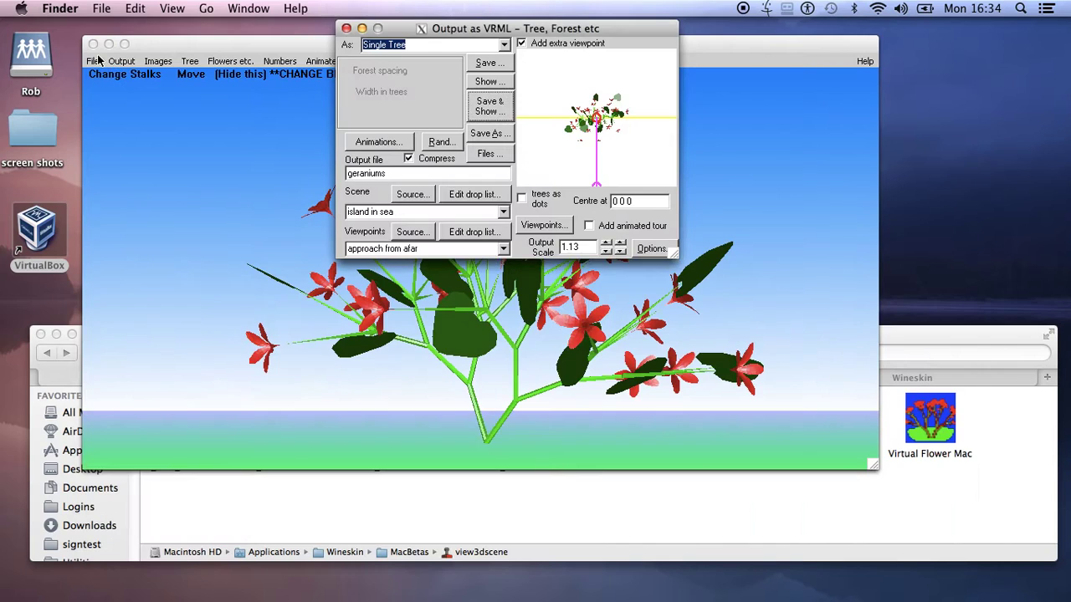
click(93, 44)
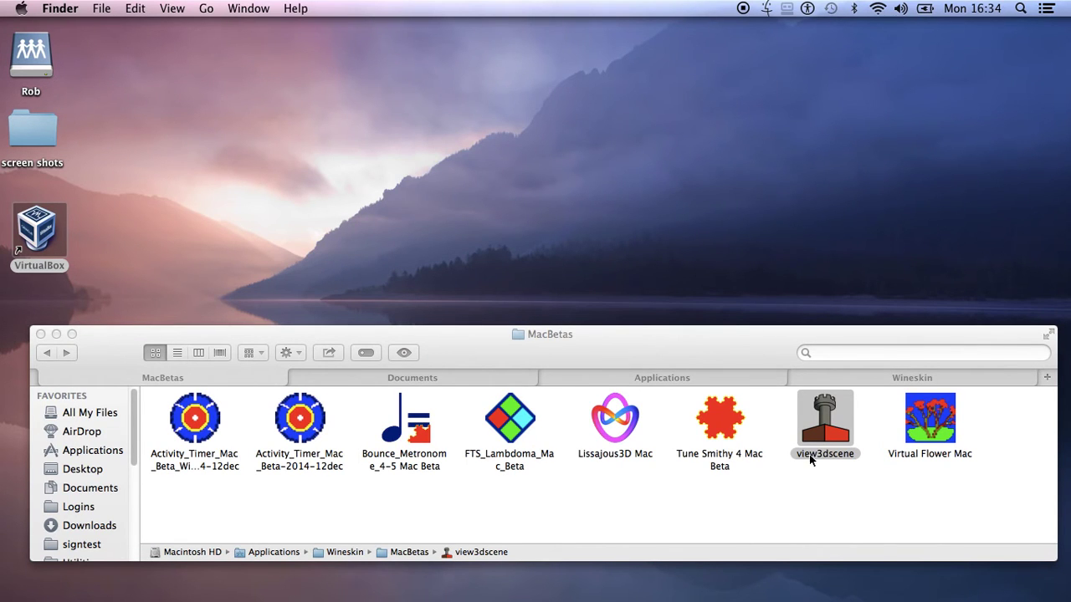
click(619, 429)
Launch Lissajous3D and load angular, Autumnal_colour_leaf_swoop, almost_symmetry and Bessel_Sailing_Ship from the examples list.
double_click(619, 445)
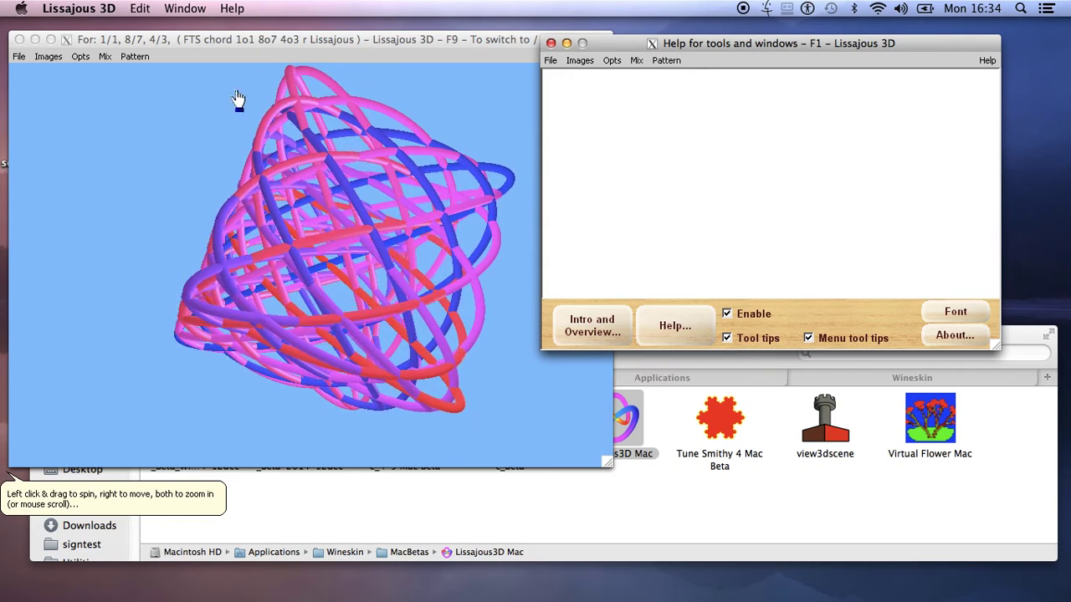
click(18, 57)
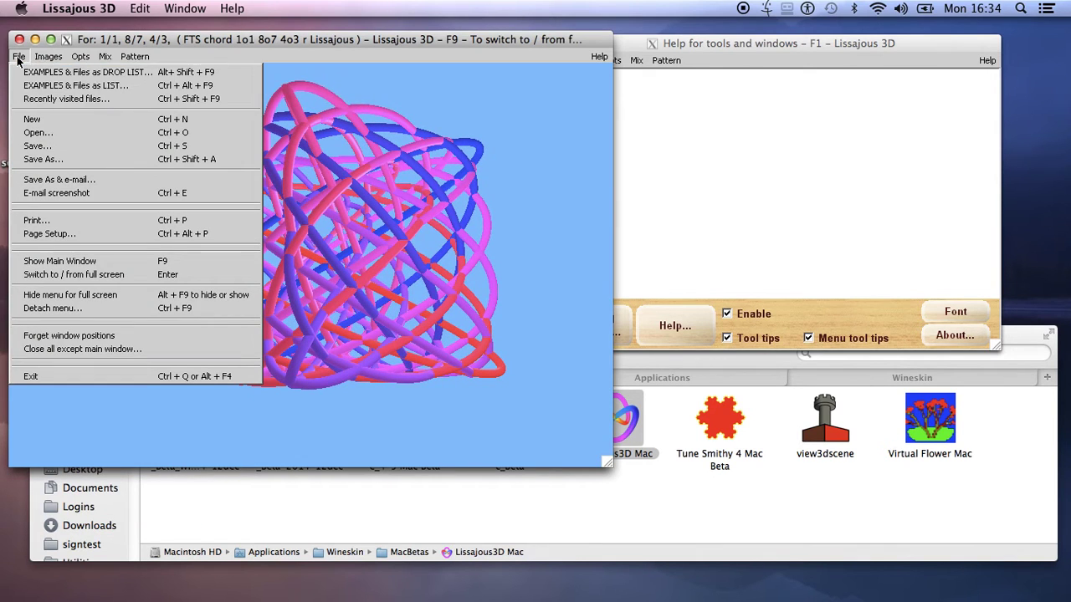
click(49, 86)
click(104, 192)
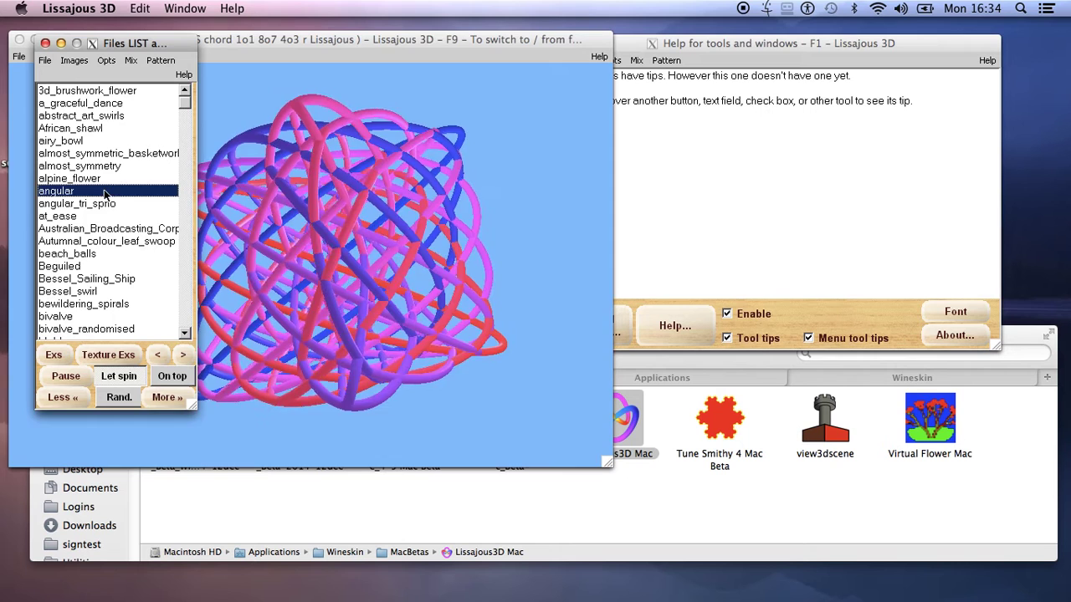
click(97, 240)
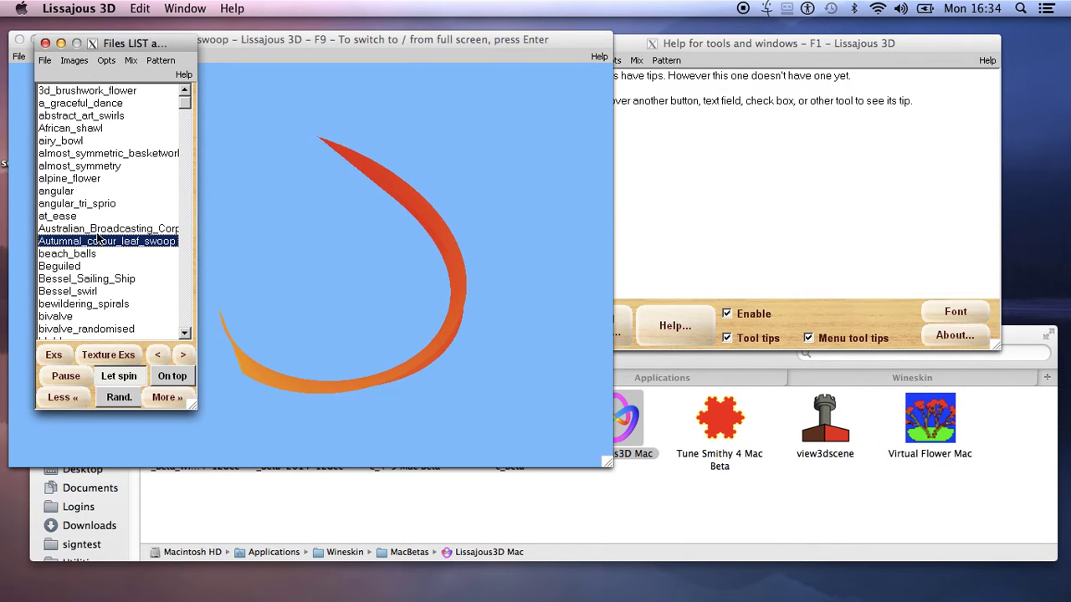
click(84, 168)
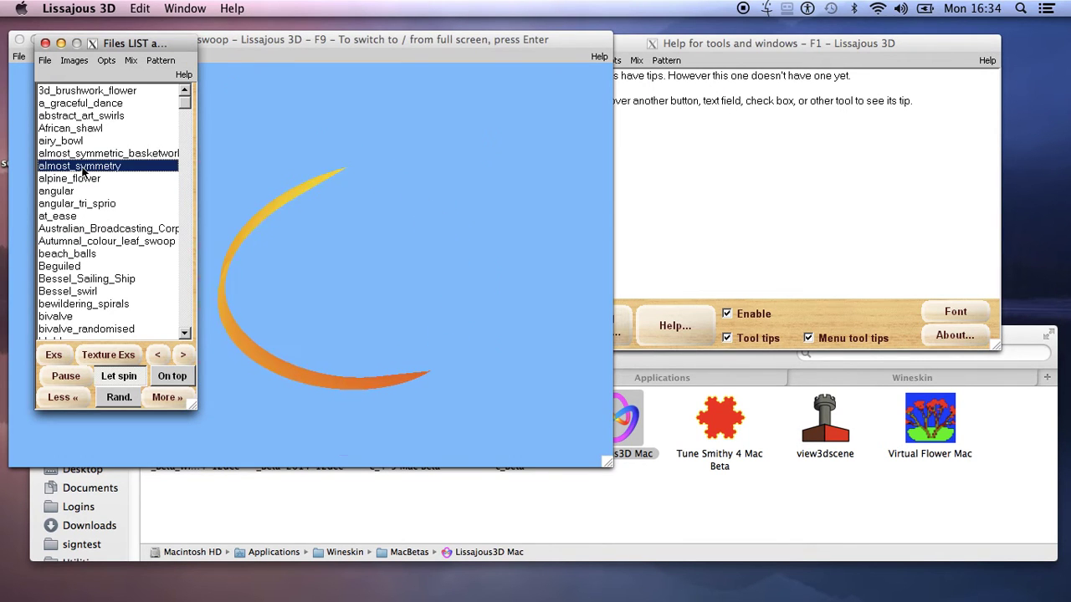
click(85, 278)
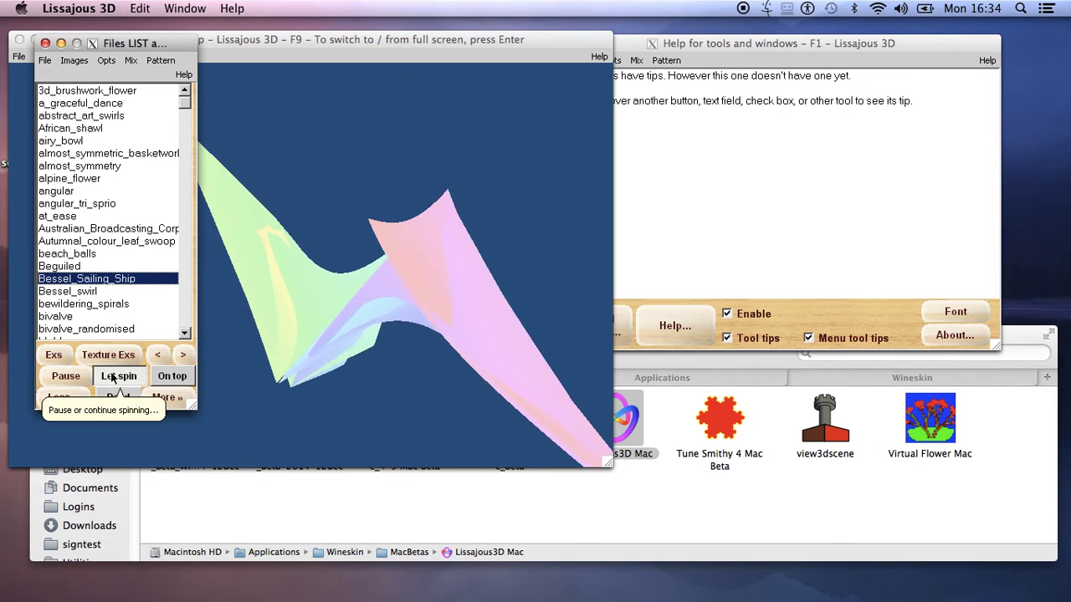
Load texture examples Monet_and_Van_Gogh, Monet water lilies, then Hokusai Mount Fuji cherry blossom.
click(111, 356)
click(122, 242)
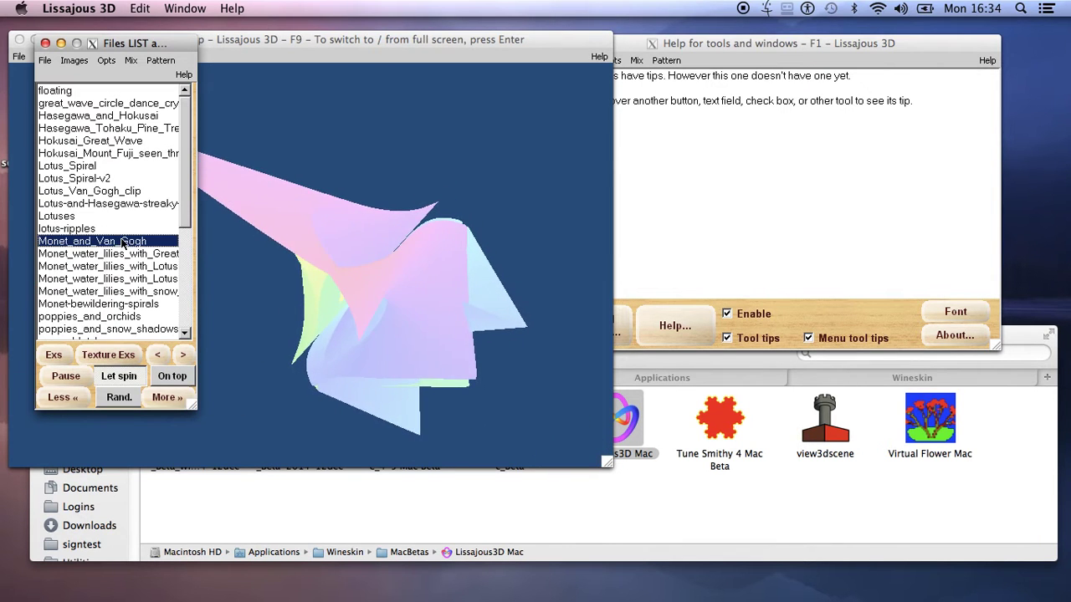
click(108, 291)
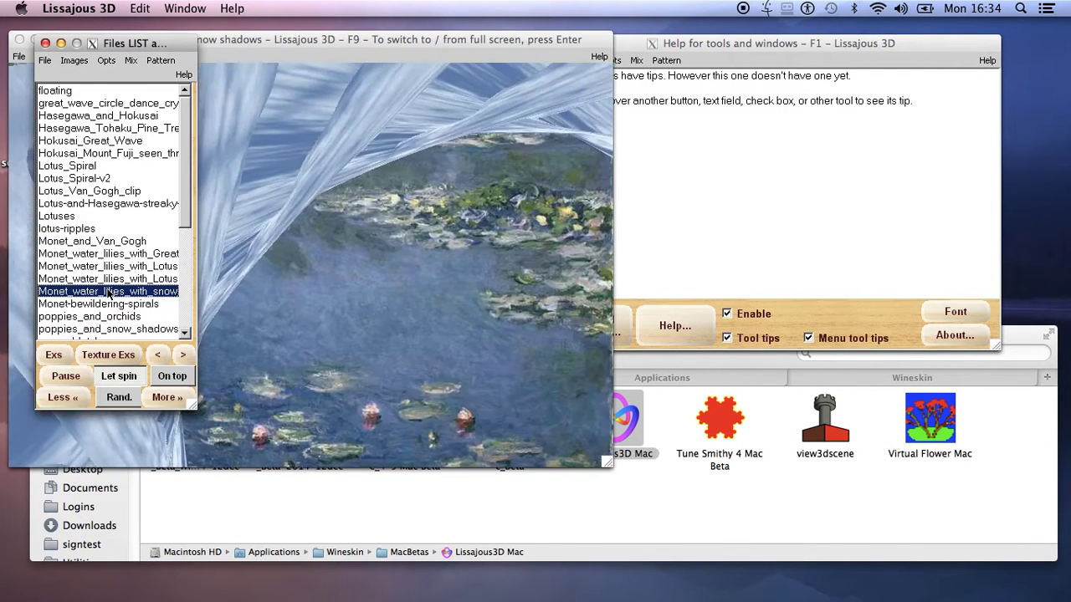
click(101, 154)
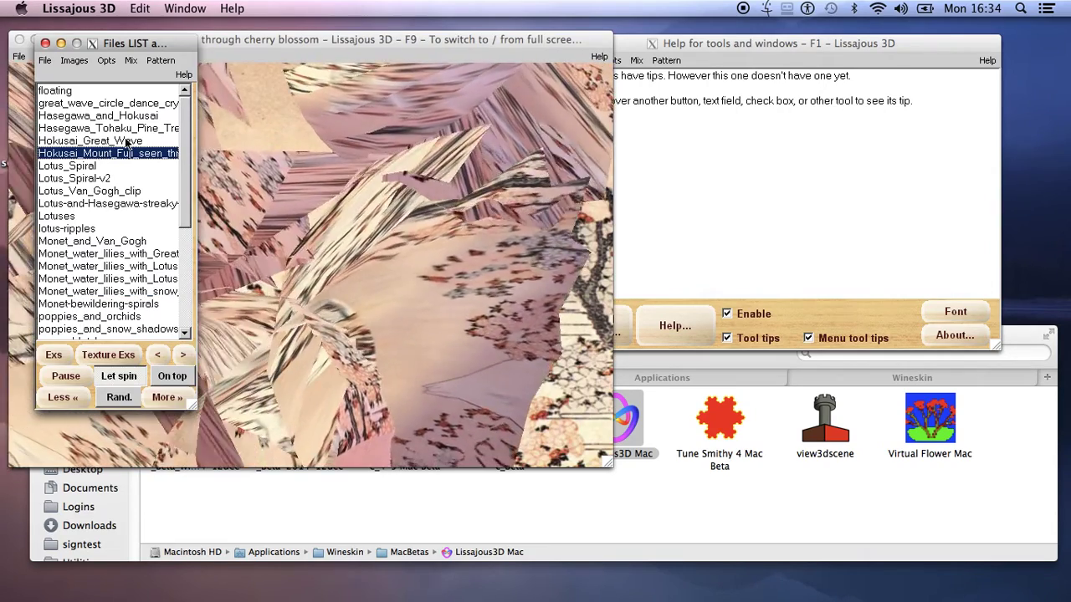
Move, zoom and close the Files LIST window, then zoom the Mount Fuji pattern to full screen.
mouse_move(104, 44)
mouse_down()
mouse_move(518, 126)
mouse_move(802, 77)
mouse_up()
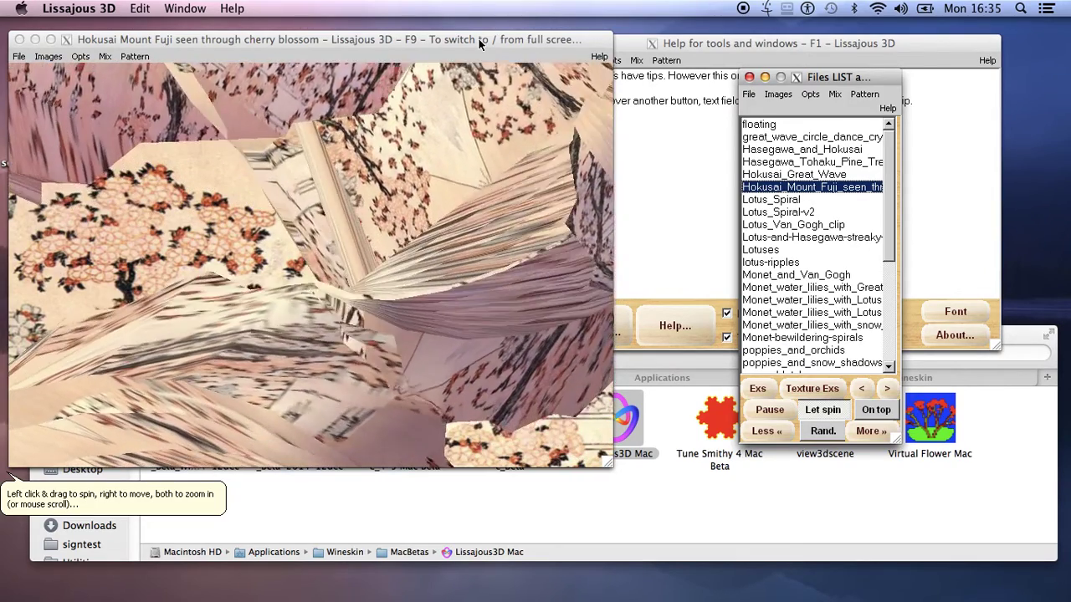
click(185, 9)
click(193, 53)
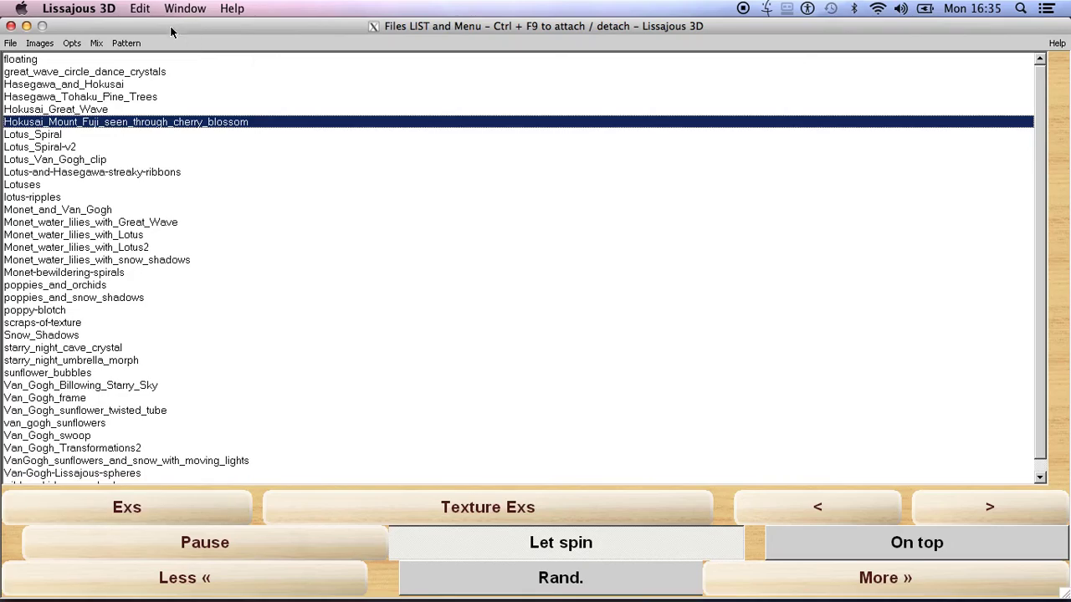
click(10, 26)
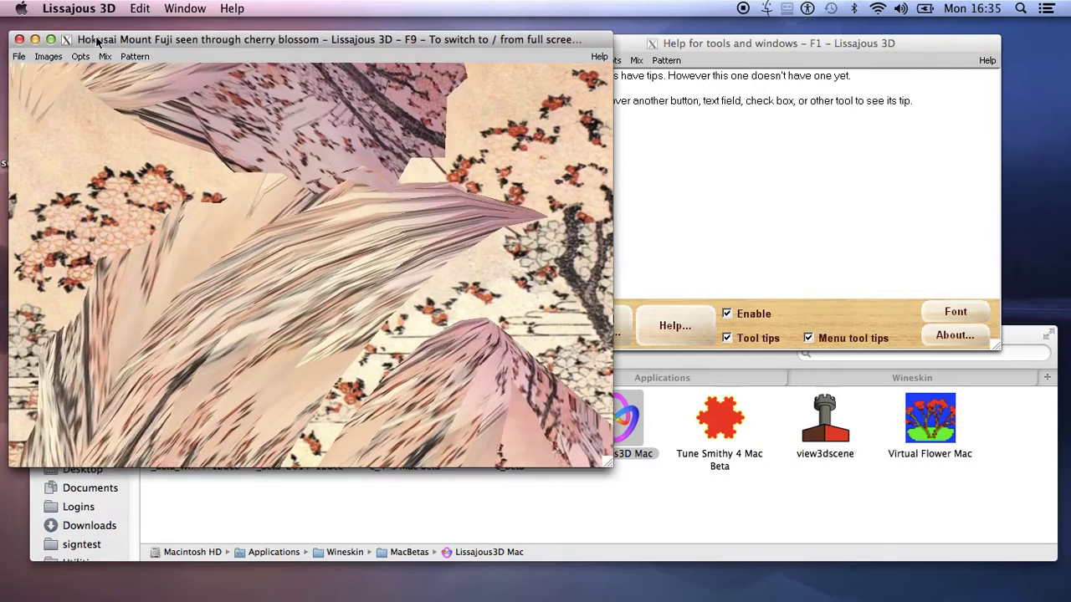
click(173, 10)
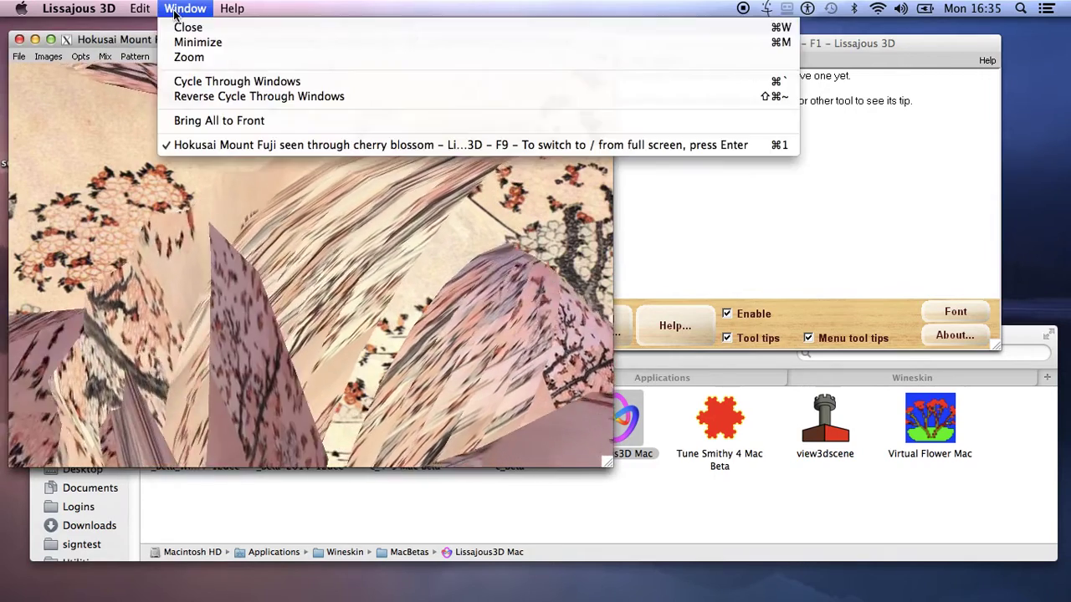
click(186, 54)
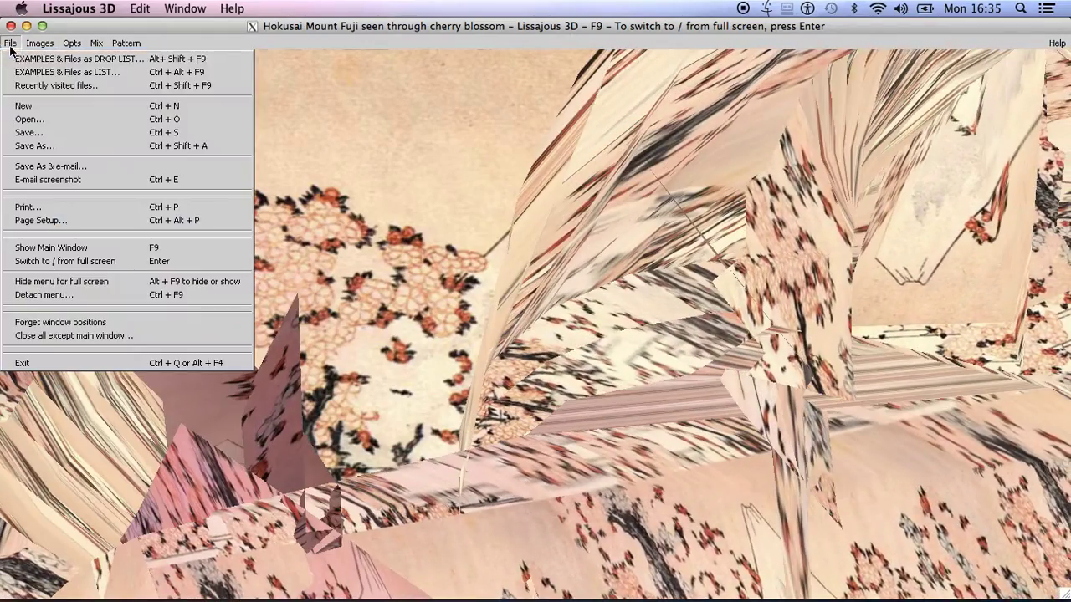
Load a blue-background tube pattern and restore the pattern window to normal size.
click(25, 105)
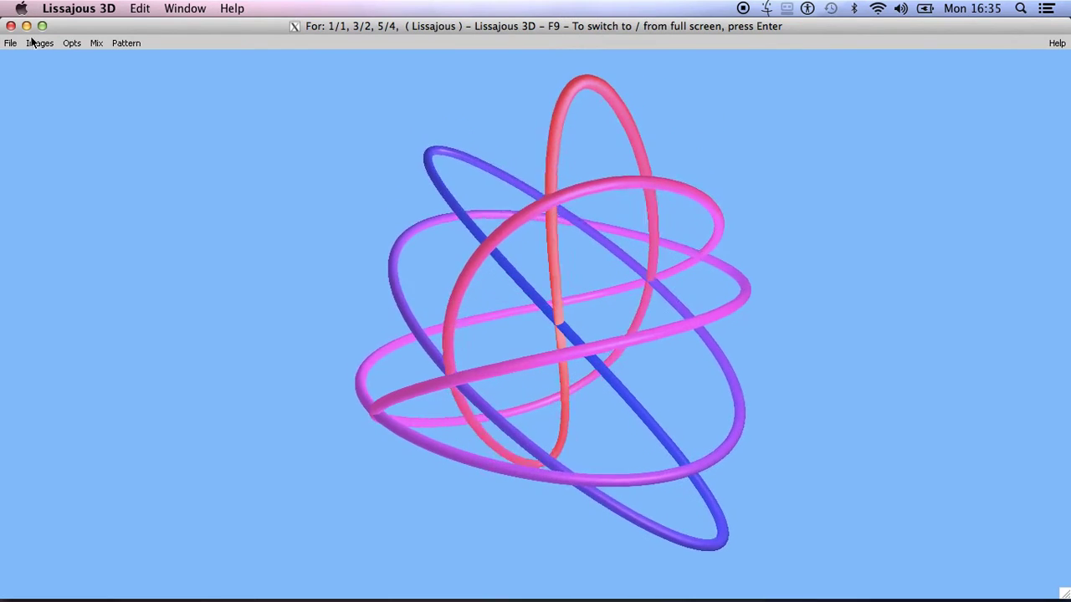
click(186, 10)
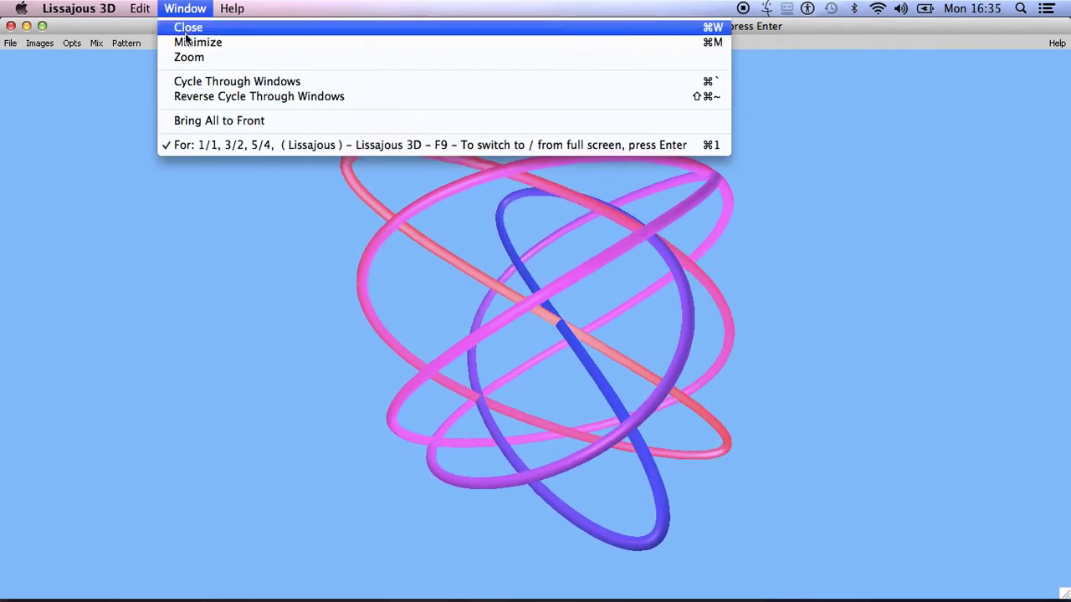
click(187, 55)
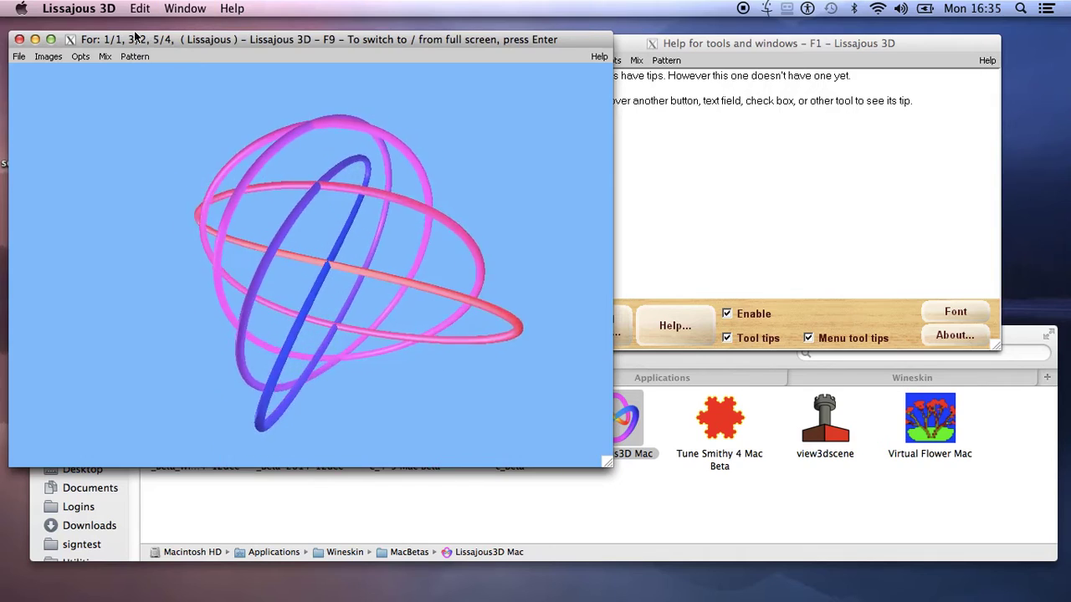
Move the animation right, close the tool-tips help window, and raise the MacBetas folder.
mouse_move(115, 41)
mouse_down()
mouse_move(709, 43)
mouse_move(778, 55)
mouse_up()
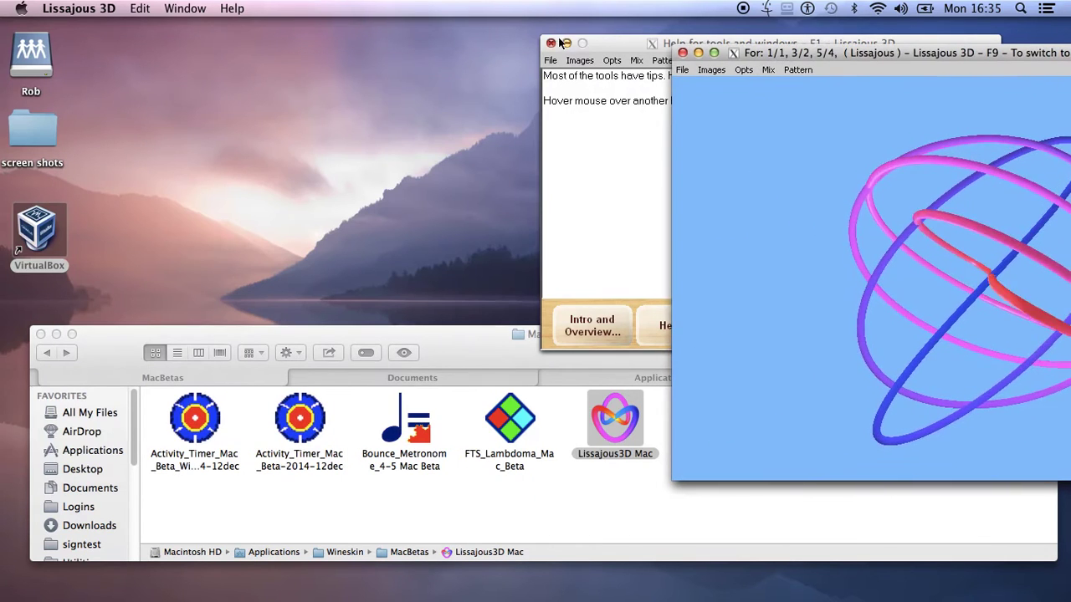
drag(595, 43, 583, 65)
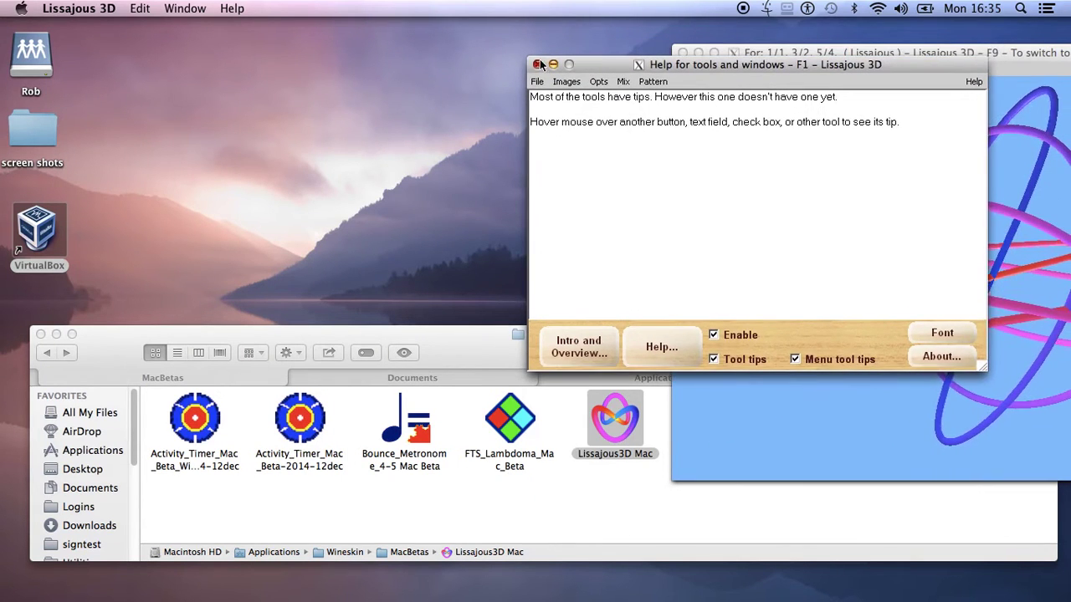
click(538, 64)
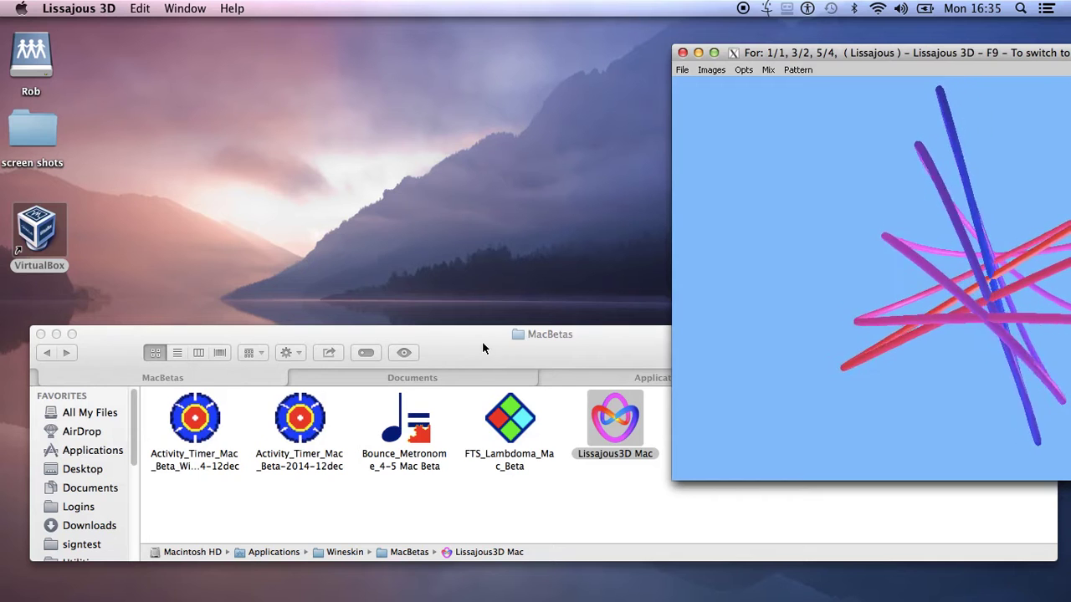
drag(477, 345, 462, 242)
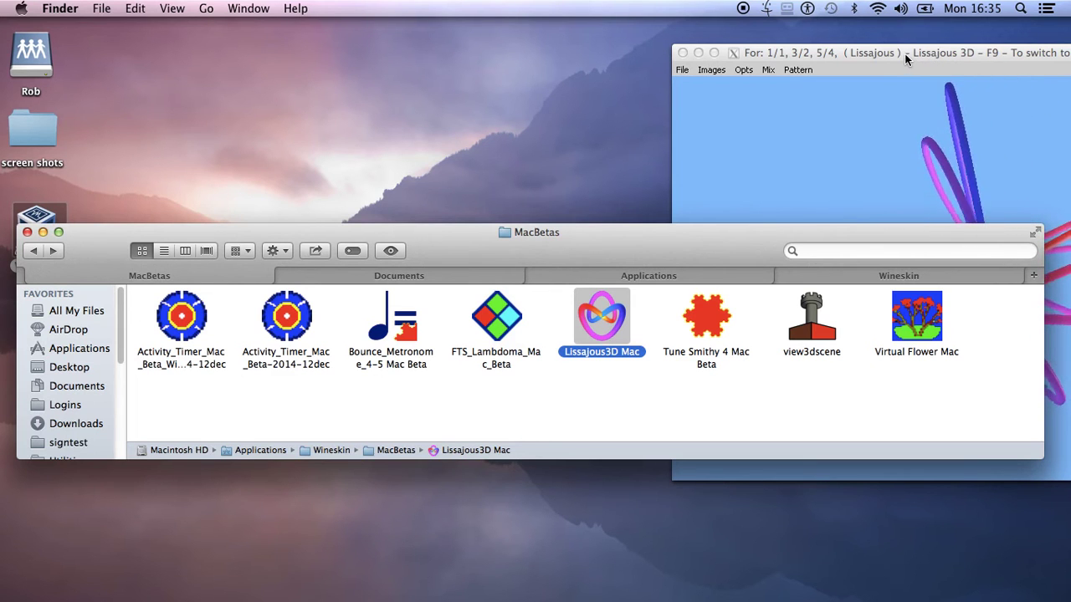
Move the Lissajous window aside and select Bounce_Metronome_4-5 Mac Beta in MacBetas.
mouse_move(904, 52)
mouse_down()
mouse_move(802, 41)
mouse_move(681, 48)
mouse_up()
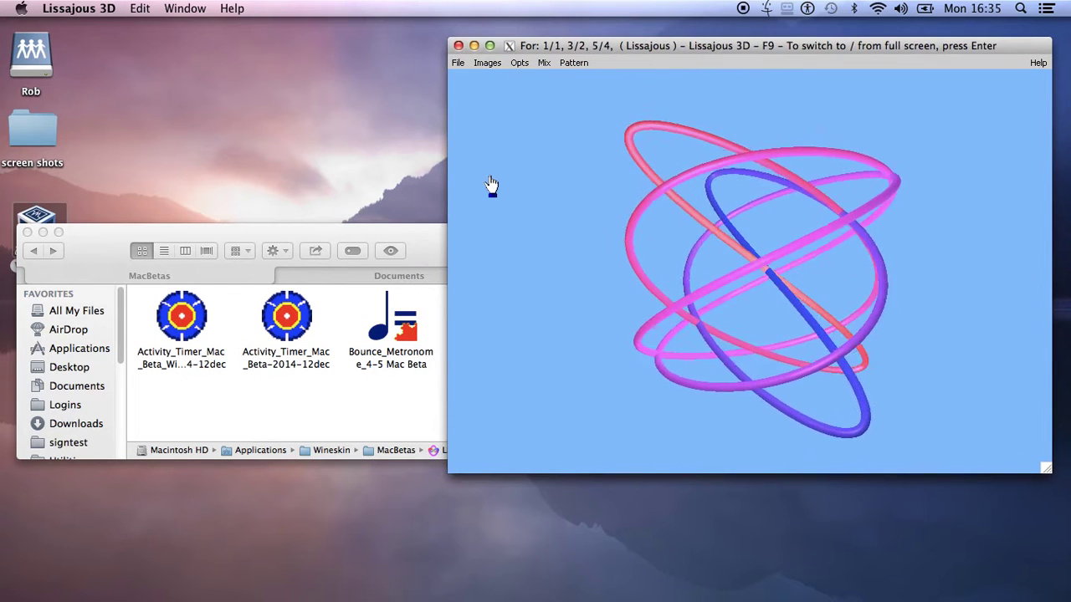
click(398, 233)
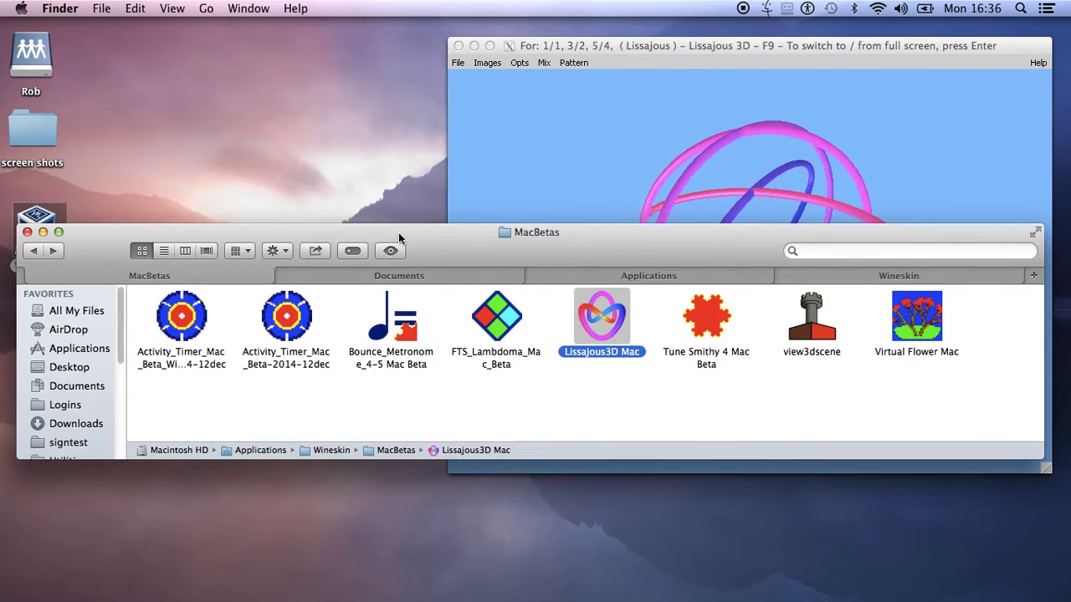
click(384, 338)
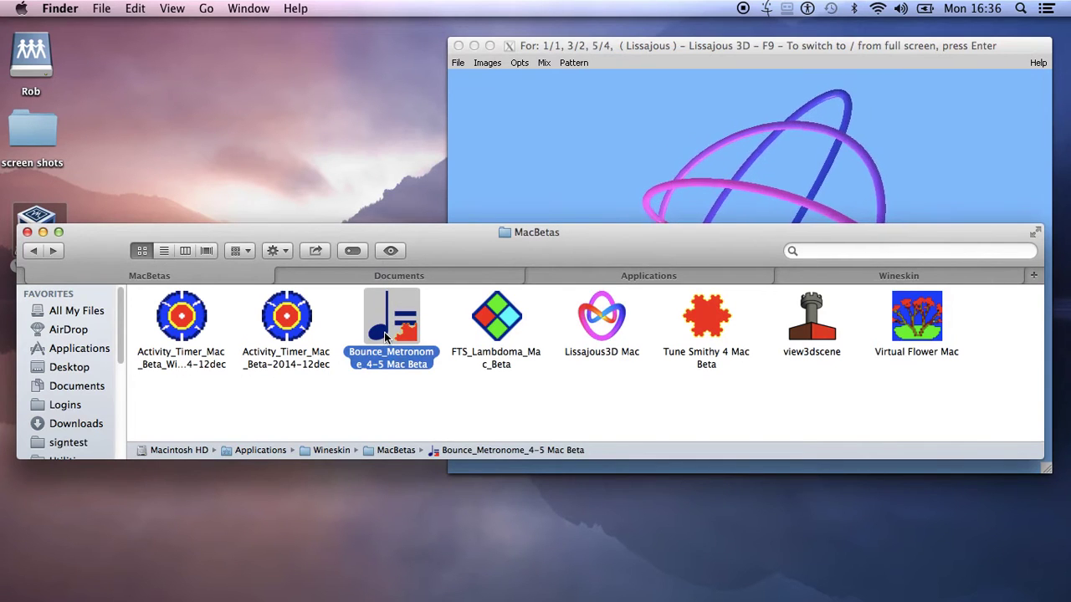
Launch Bounce Metronome, stop its sound and bouncing, and dismiss the play tooltip.
double_click(384, 334)
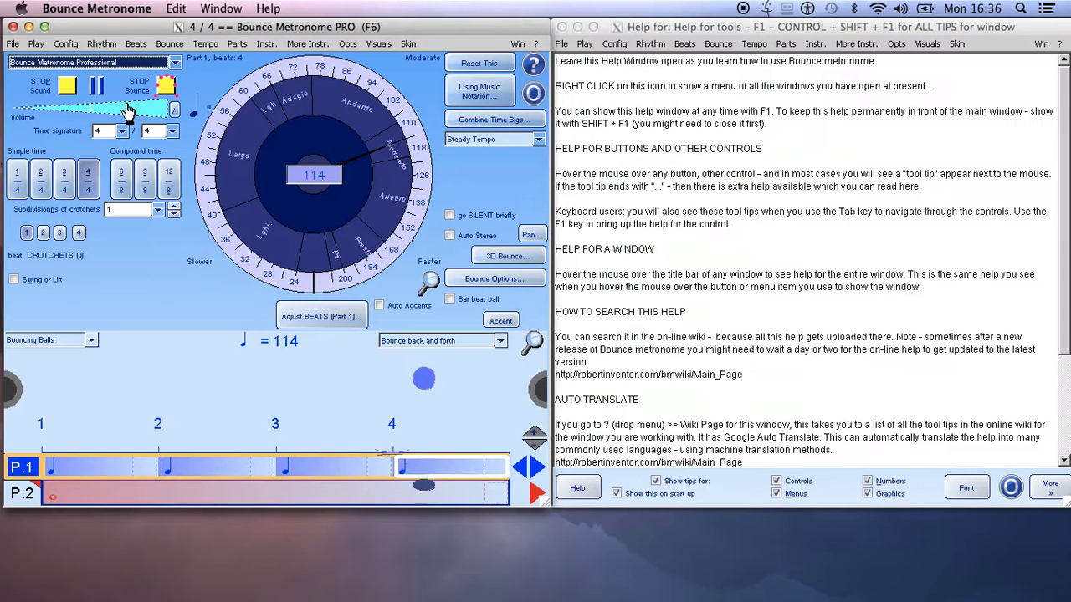
click(71, 87)
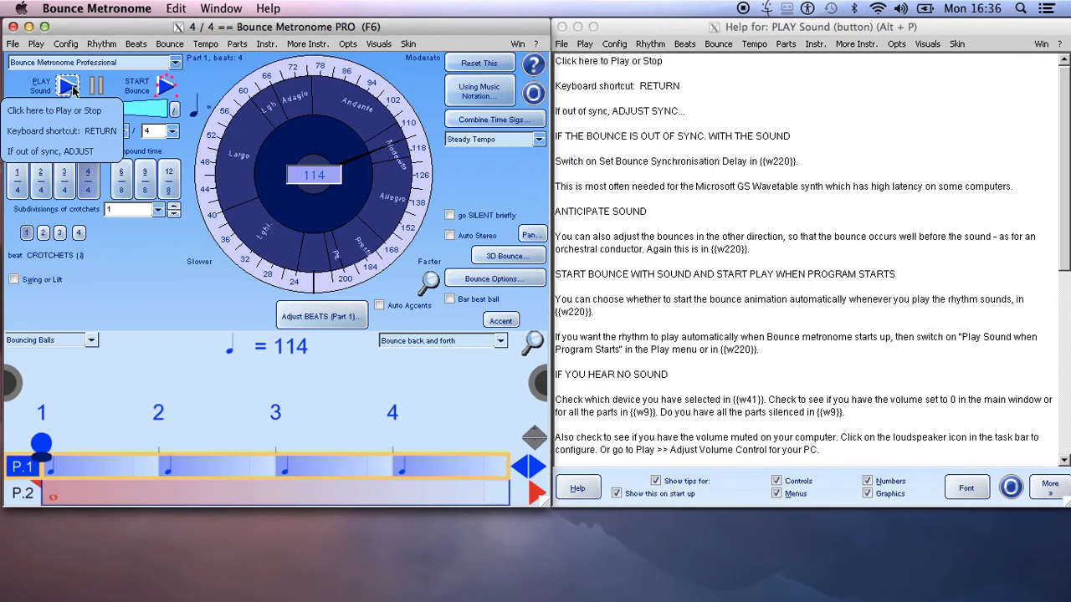
click(70, 81)
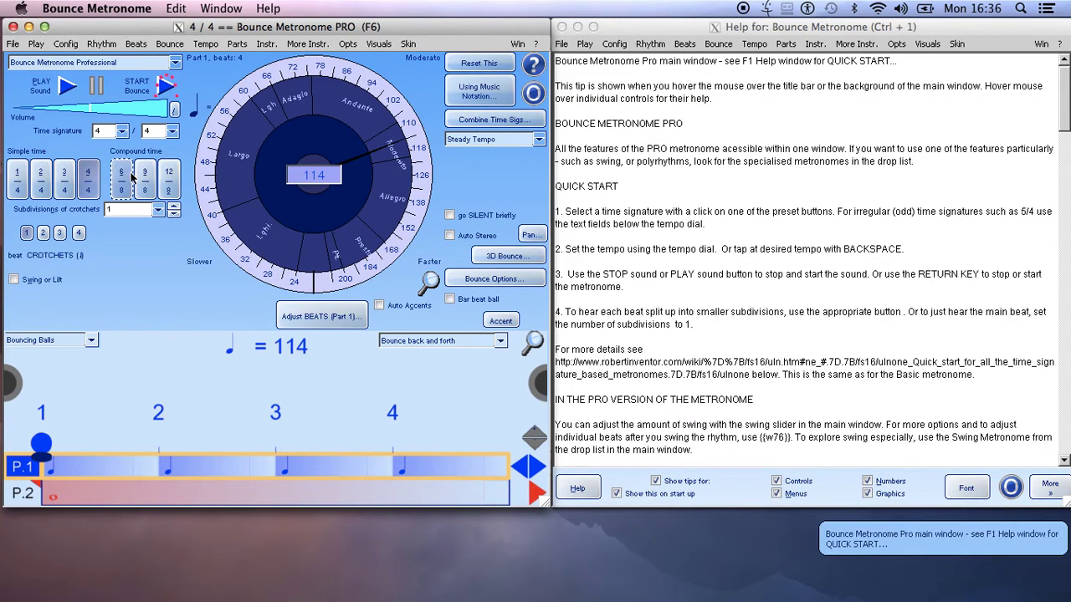
mouse_move(121, 180)
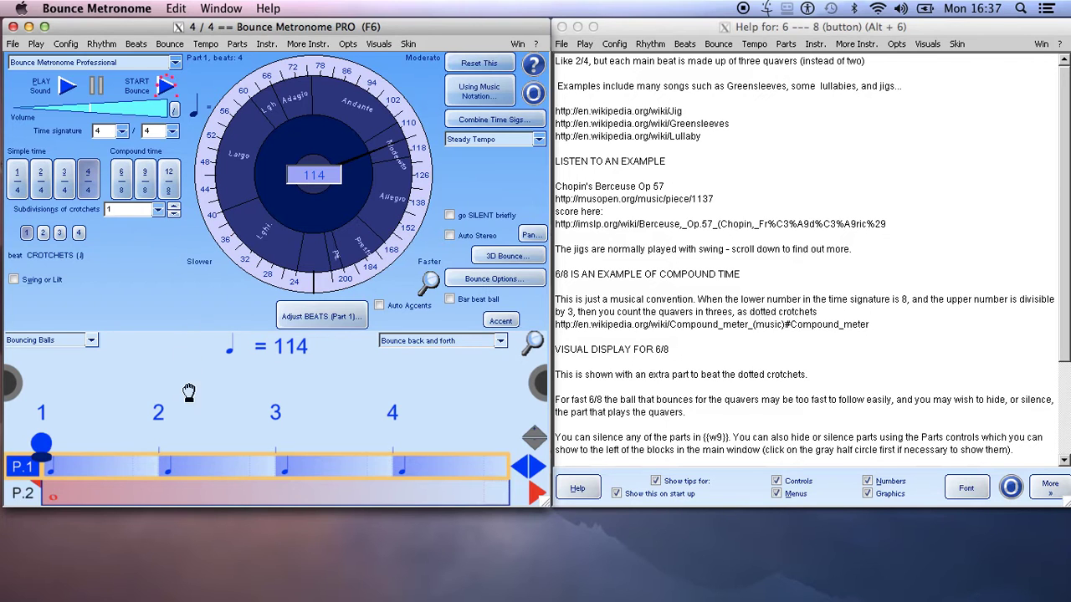
Try 6/8, set two subdivisions, settle on 3/4, open Pan settings, then the app menu.
click(122, 188)
click(42, 233)
click(65, 188)
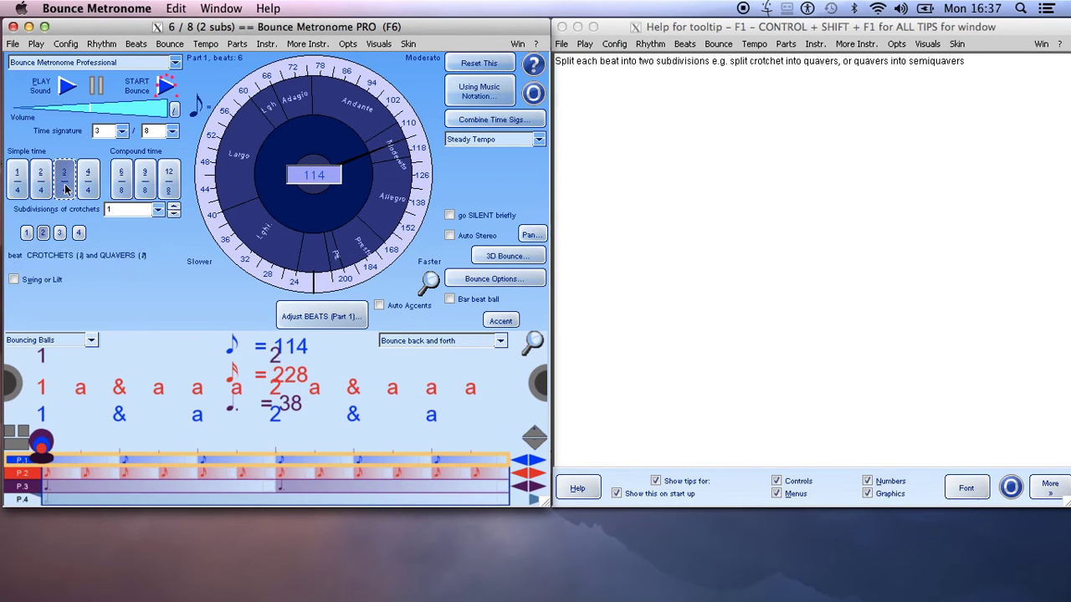
click(532, 235)
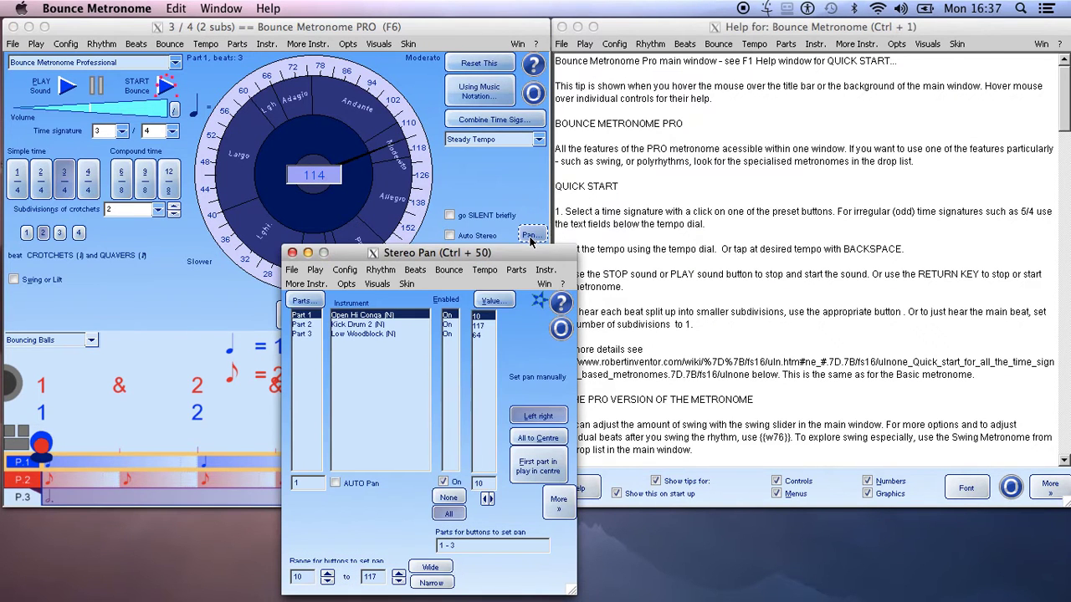
click(134, 10)
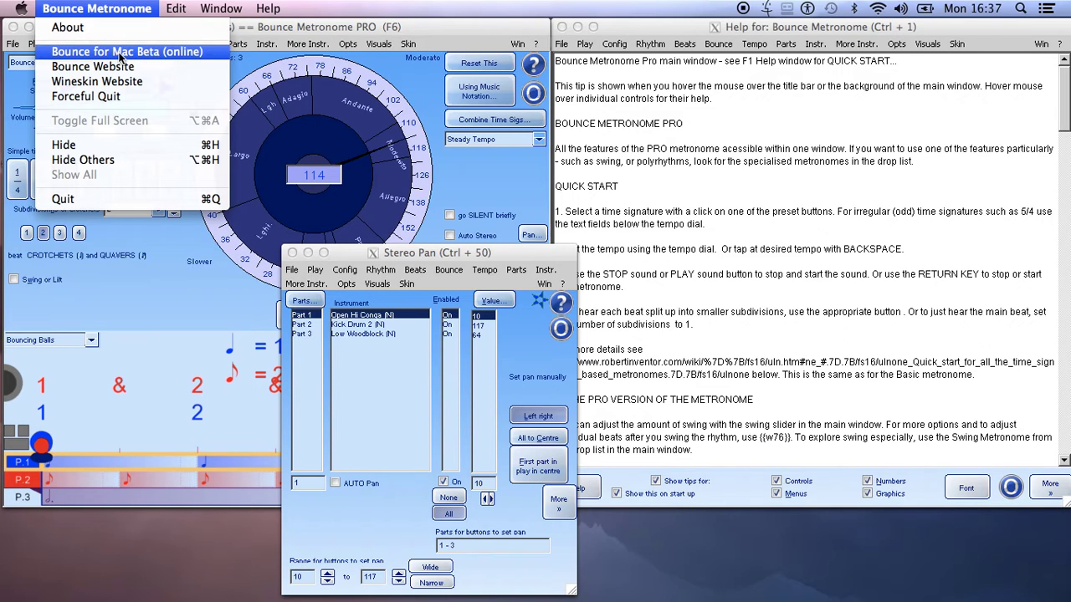
Force quit Bounce Metronome, relaunch it from Finder, and accept restoring the previous session's settings.
click(118, 98)
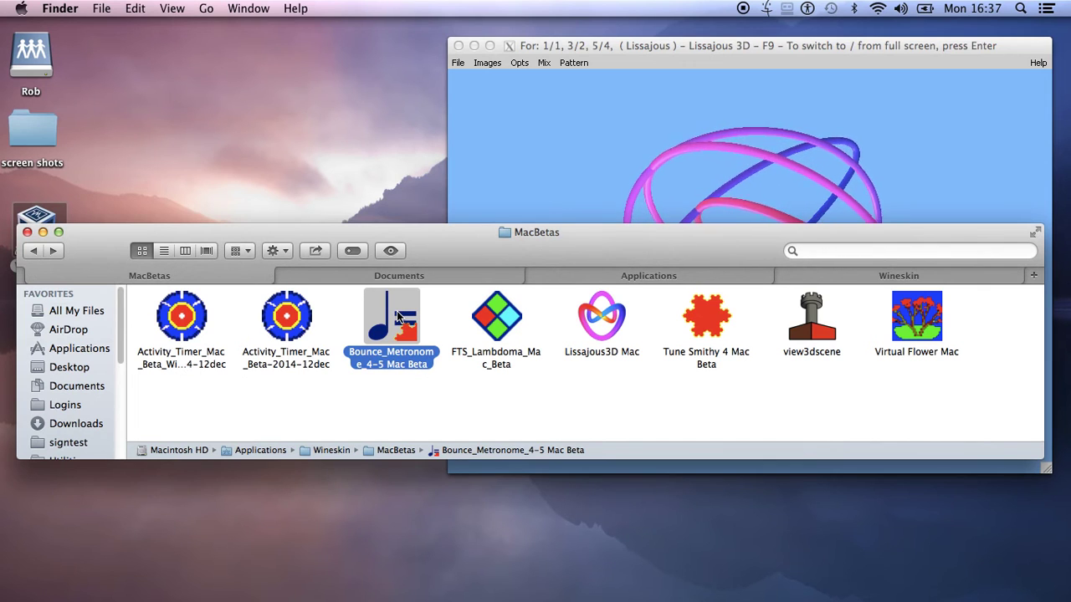
double_click(399, 318)
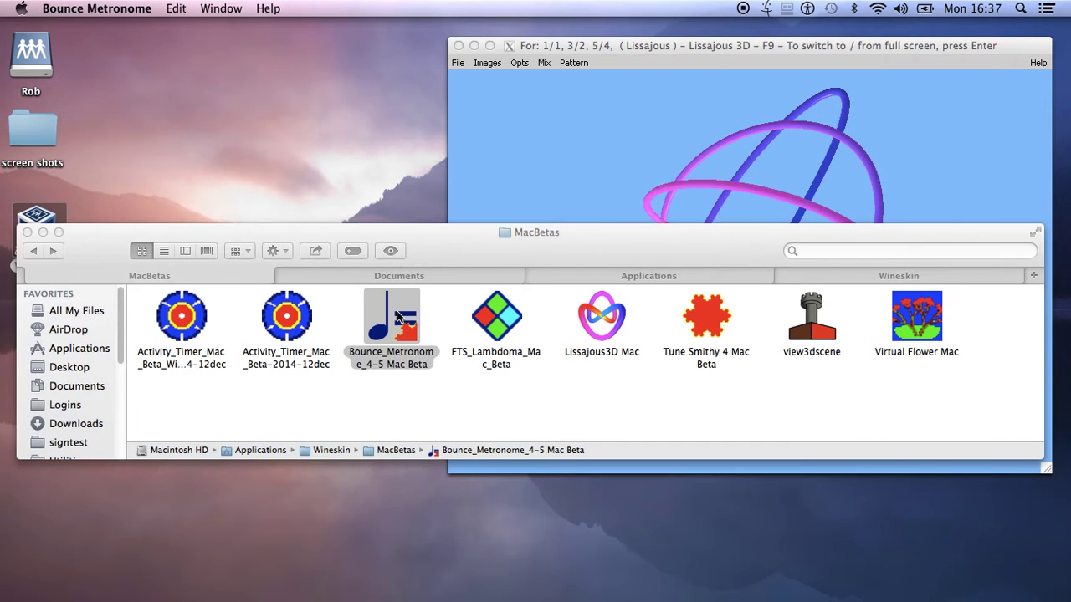
click(92, 10)
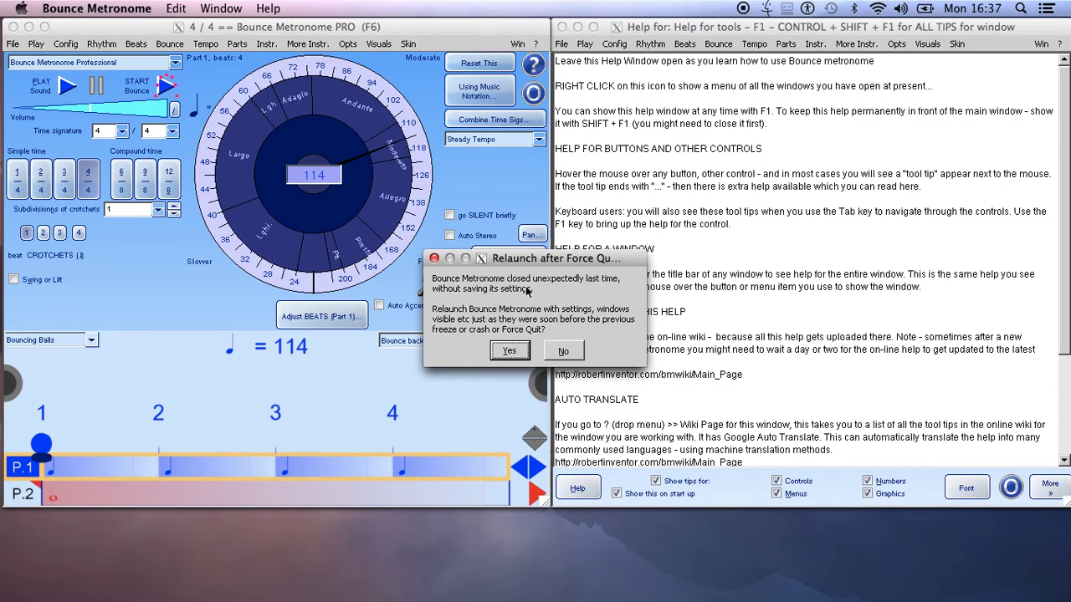
click(507, 351)
click(510, 354)
click(510, 353)
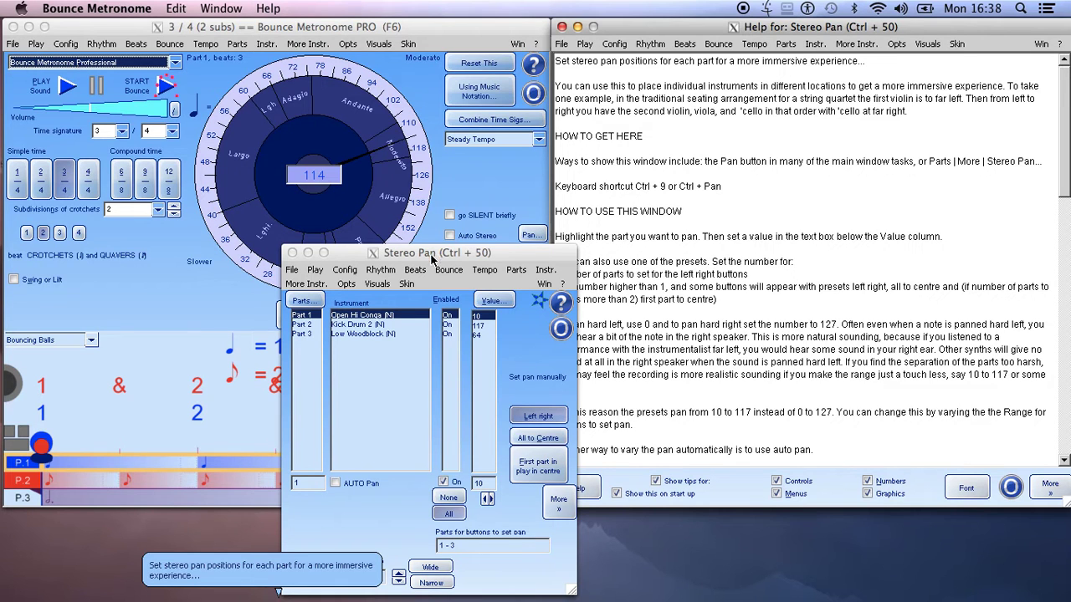
click(365, 526)
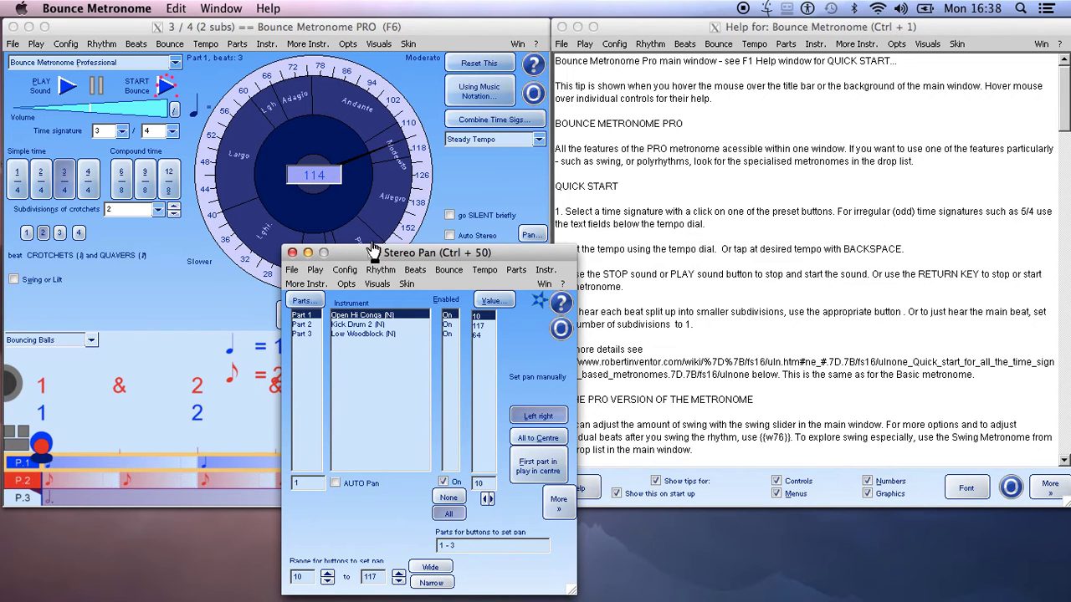
drag(362, 255, 362, 249)
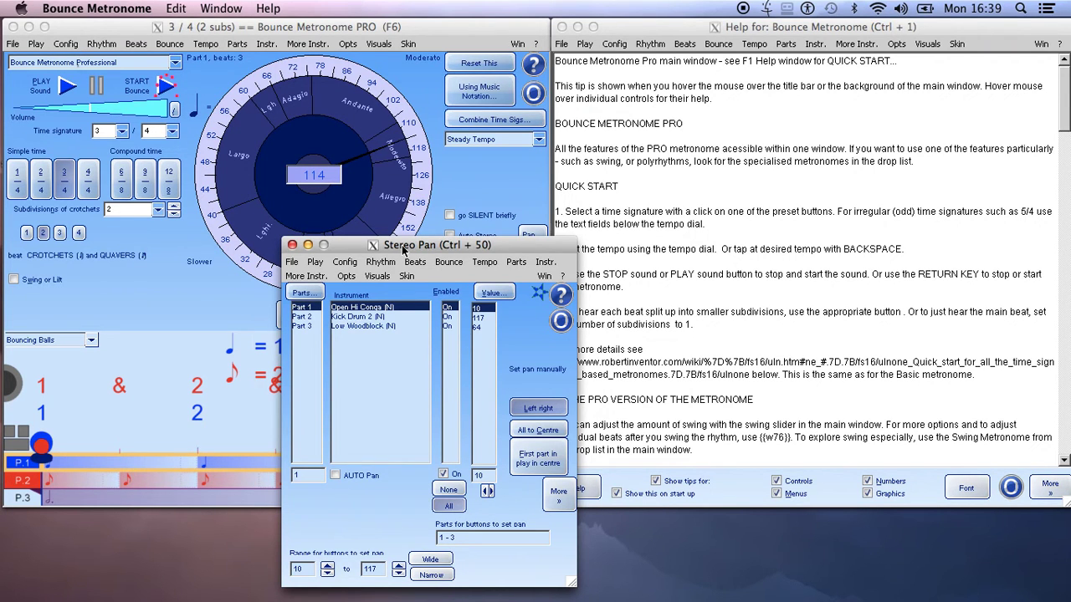
In Finder, open the Bounce Metronome package contents and browse into its drive_c folder.
key(super+Tab)
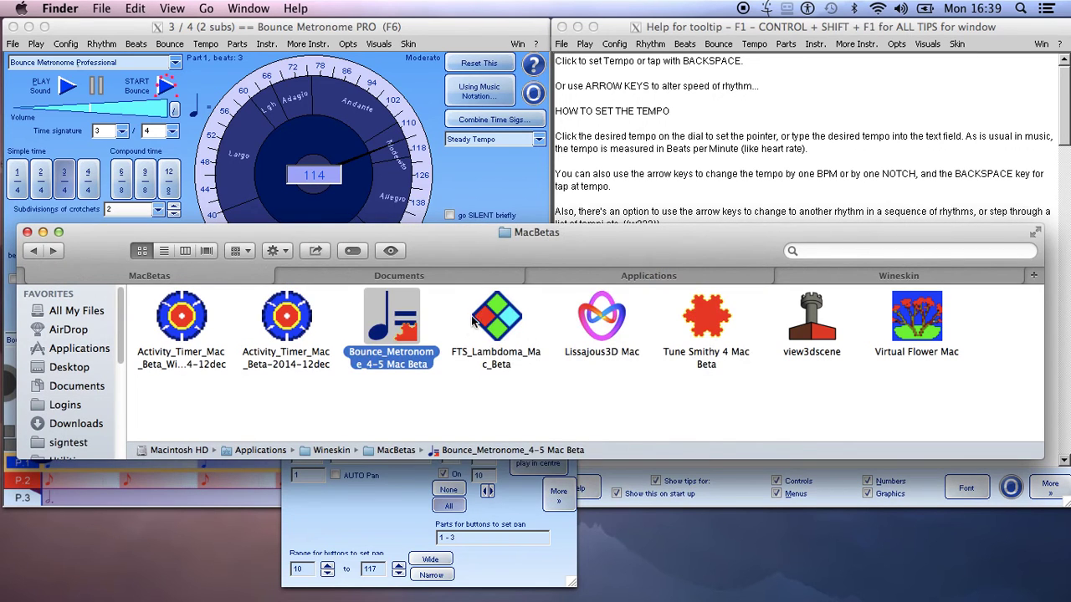
right_click(401, 325)
click(452, 314)
click(292, 348)
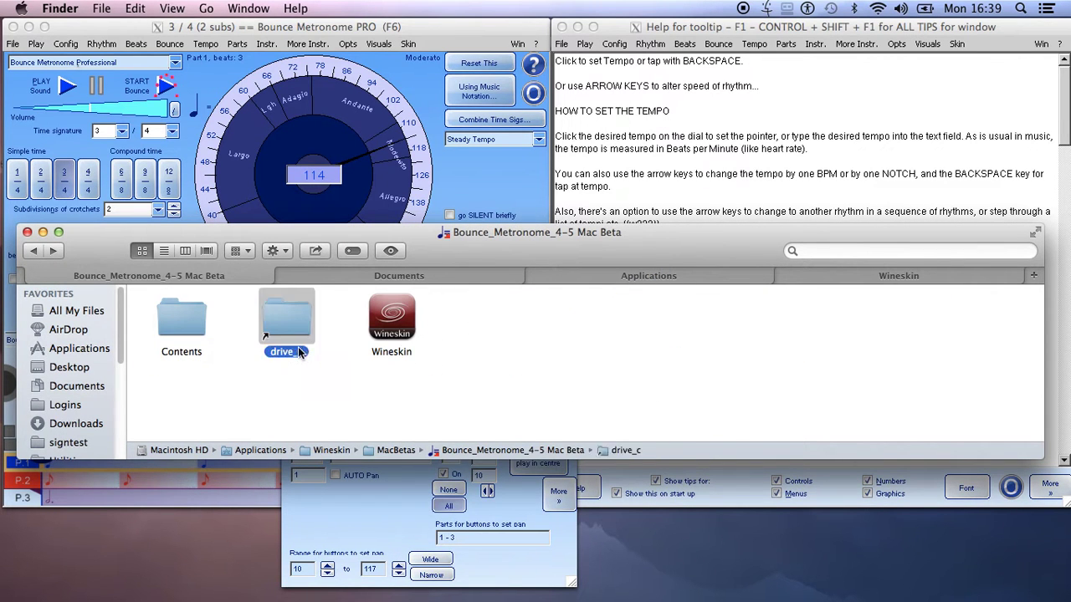
double_click(282, 339)
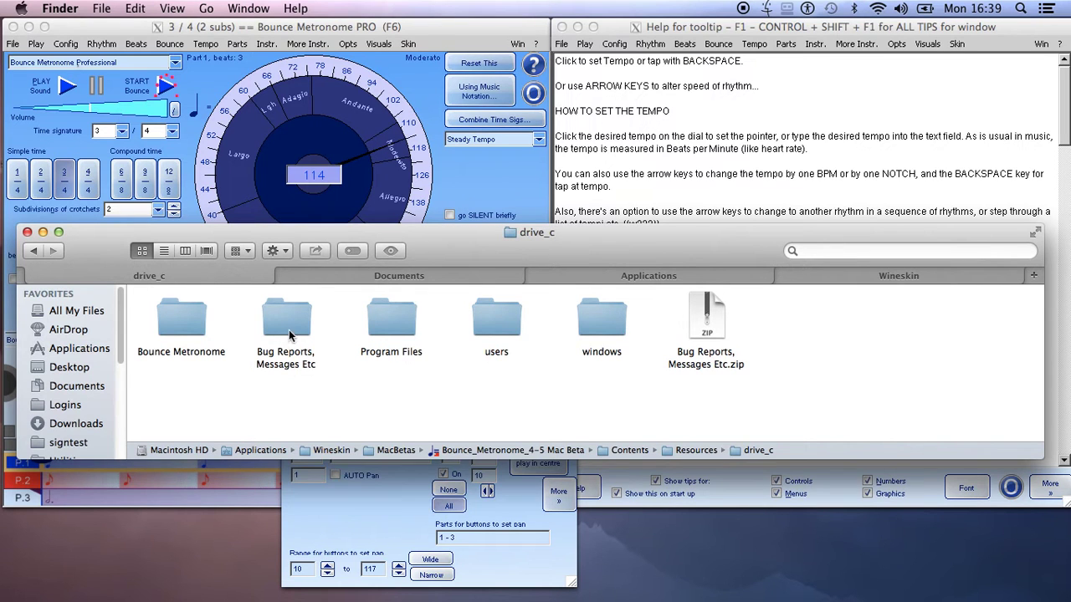
right_click(289, 332)
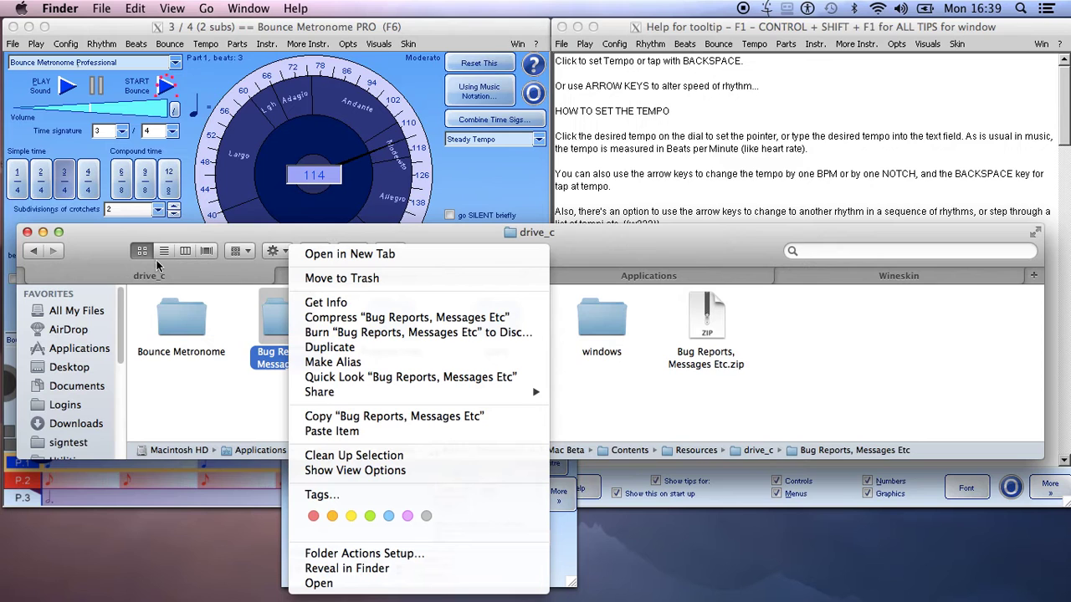
Go back to the MacBetas folder and move its window lower on screen.
click(37, 254)
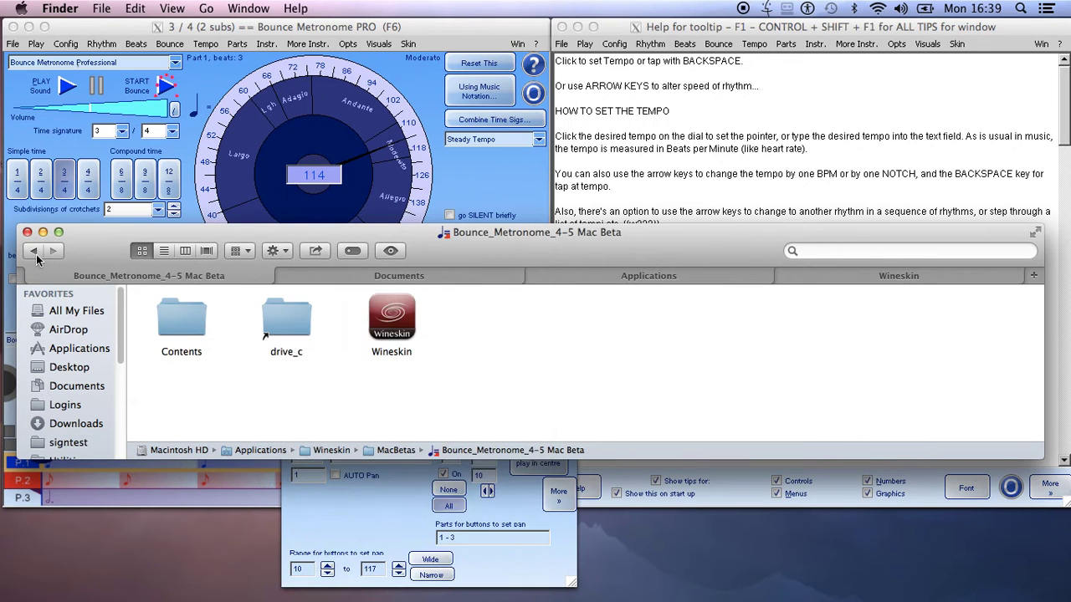
click(35, 252)
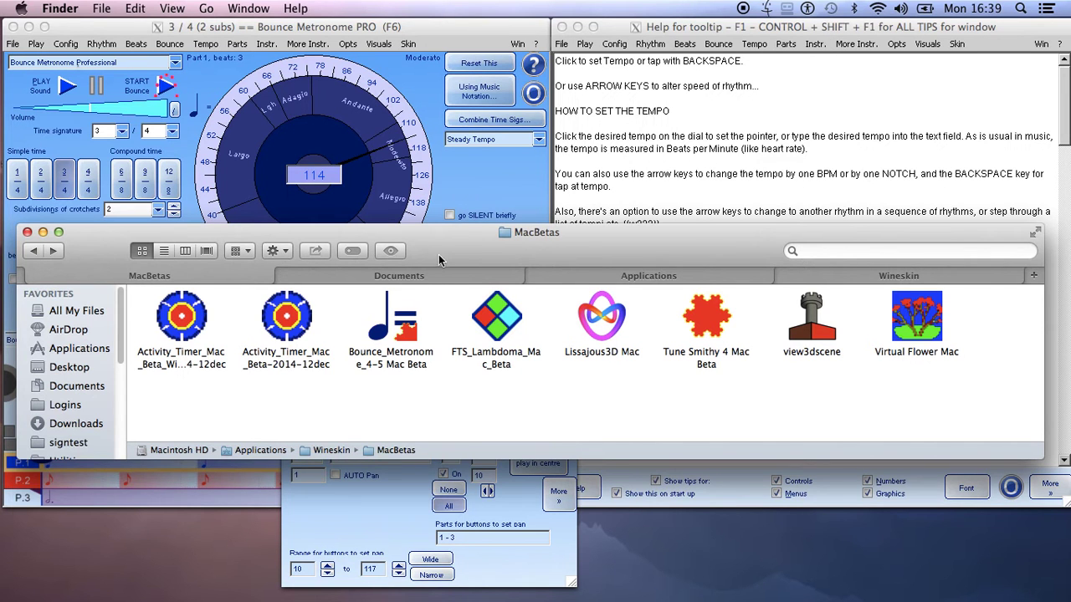
drag(442, 250, 432, 531)
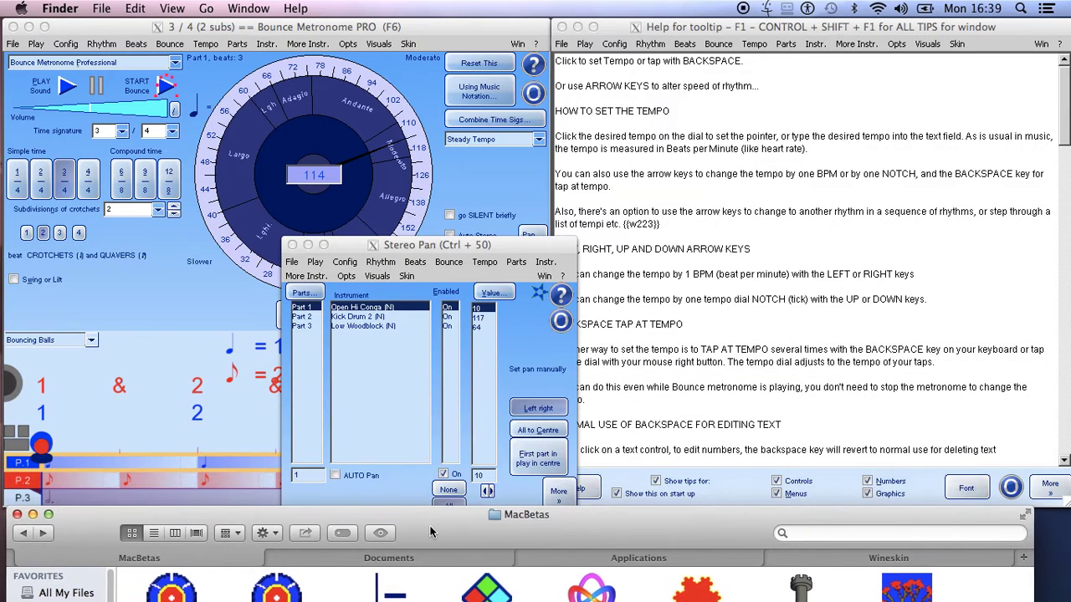
Open the metronome's Export Animation settings from the visuals options and move them to the right side.
click(390, 29)
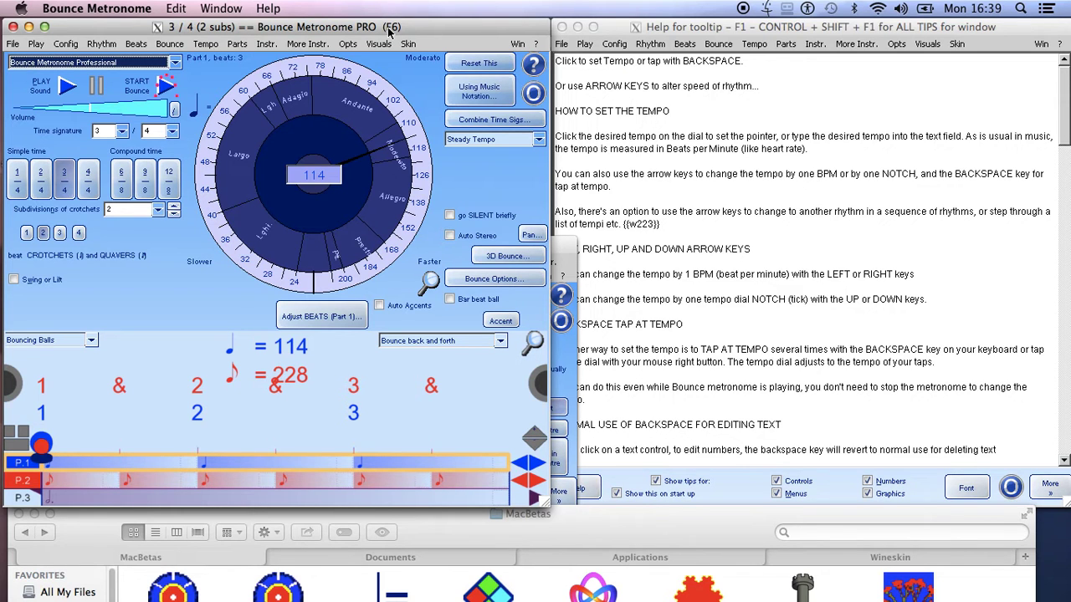
click(517, 43)
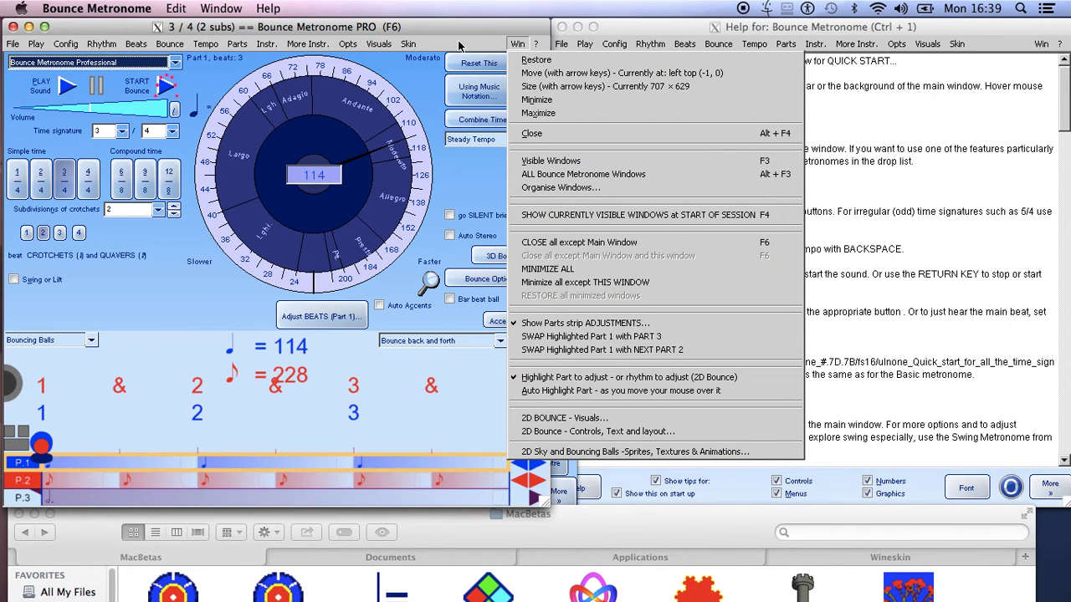
click(392, 45)
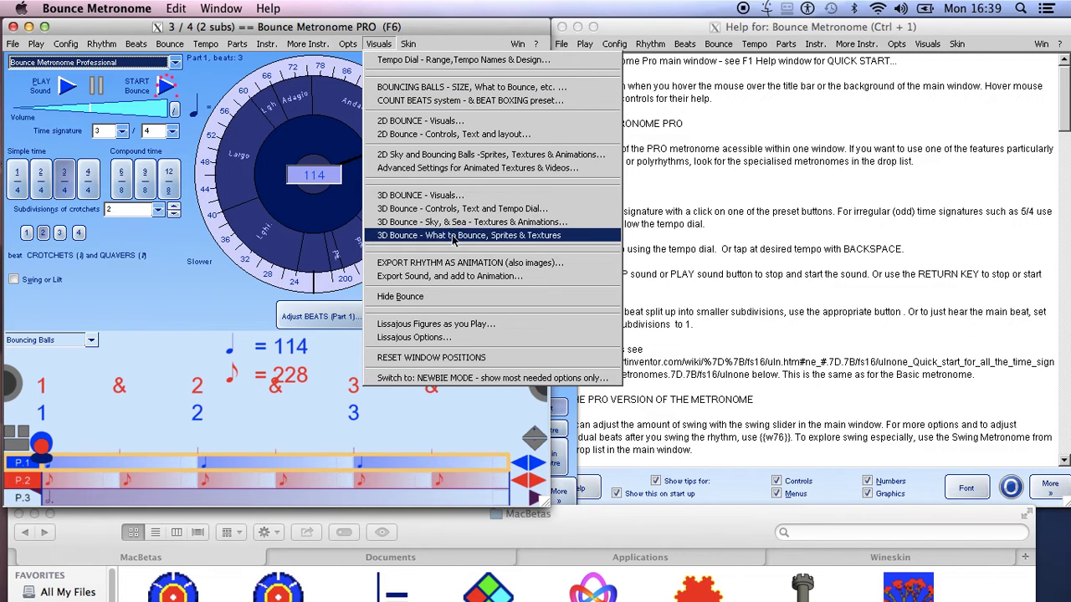
click(449, 263)
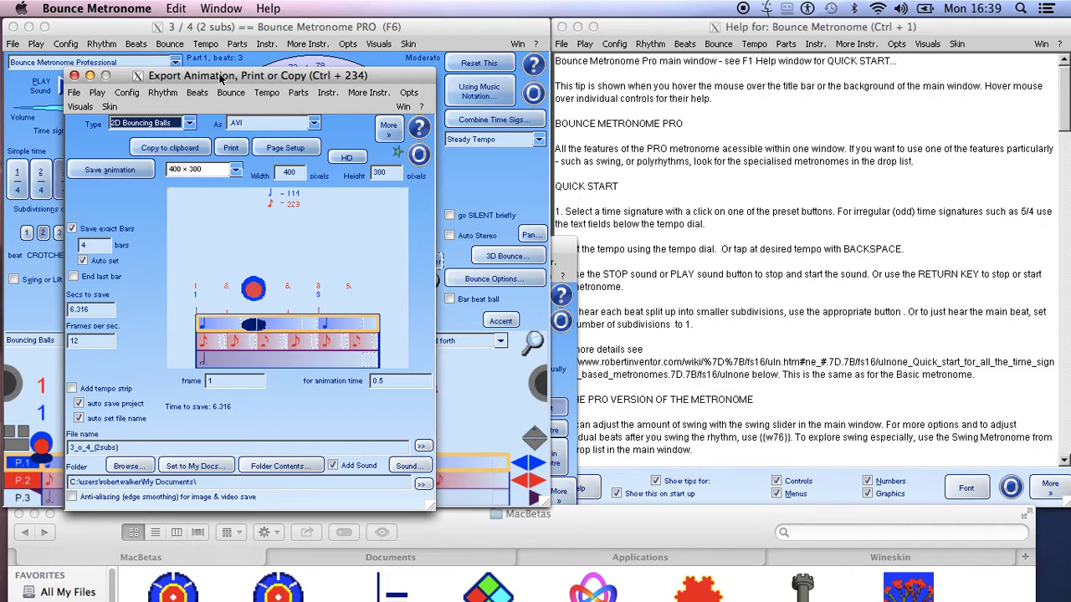
mouse_move(222, 77)
mouse_down()
mouse_move(691, 124)
mouse_move(698, 139)
mouse_up()
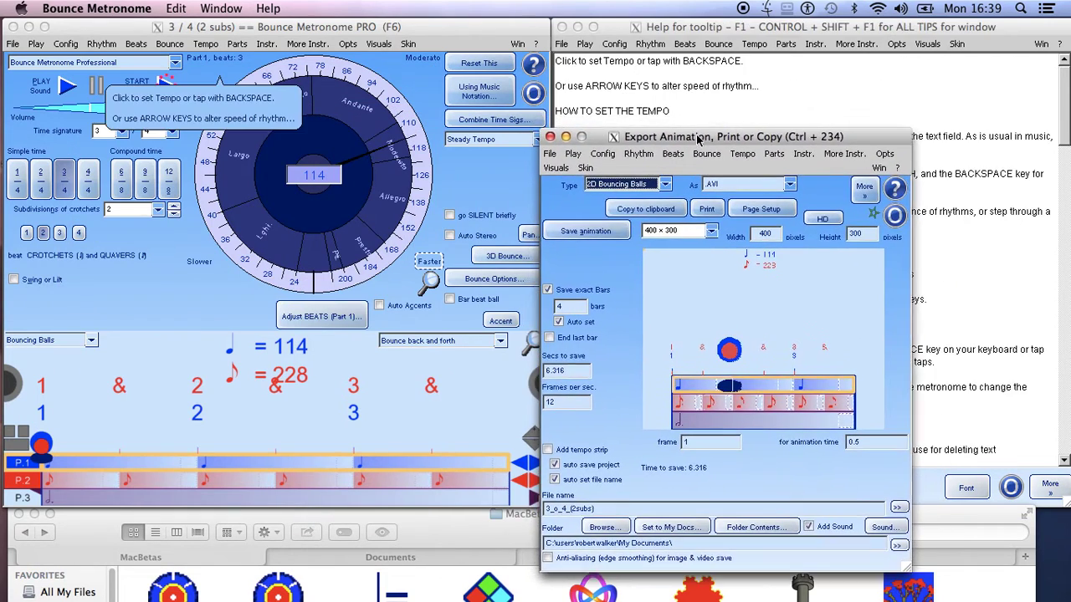
Change the export animation type from 3D to 2D Bouncing Balls.
click(661, 189)
click(657, 200)
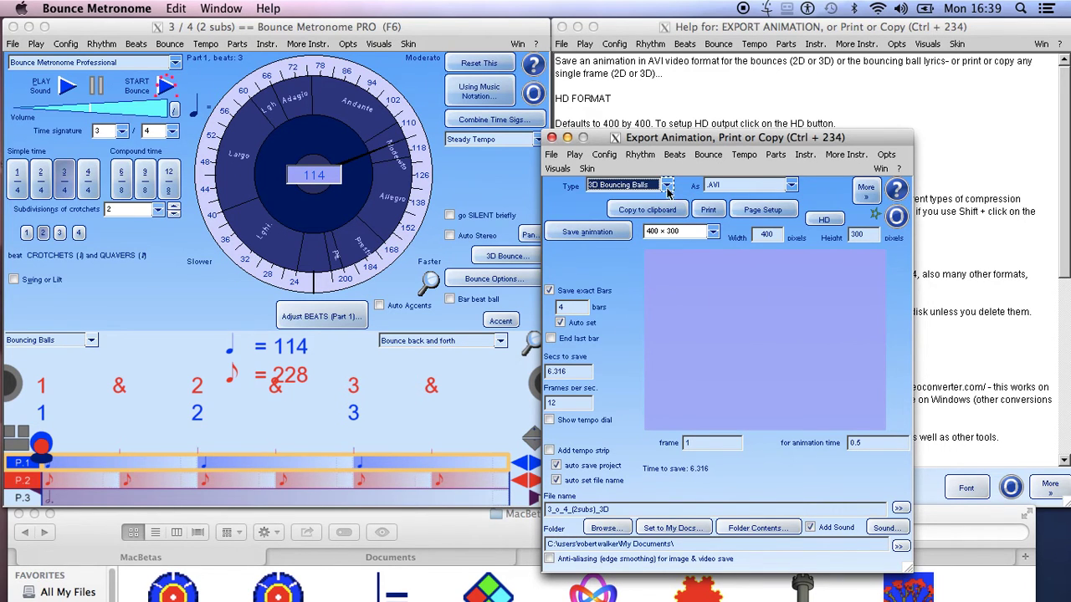
click(667, 185)
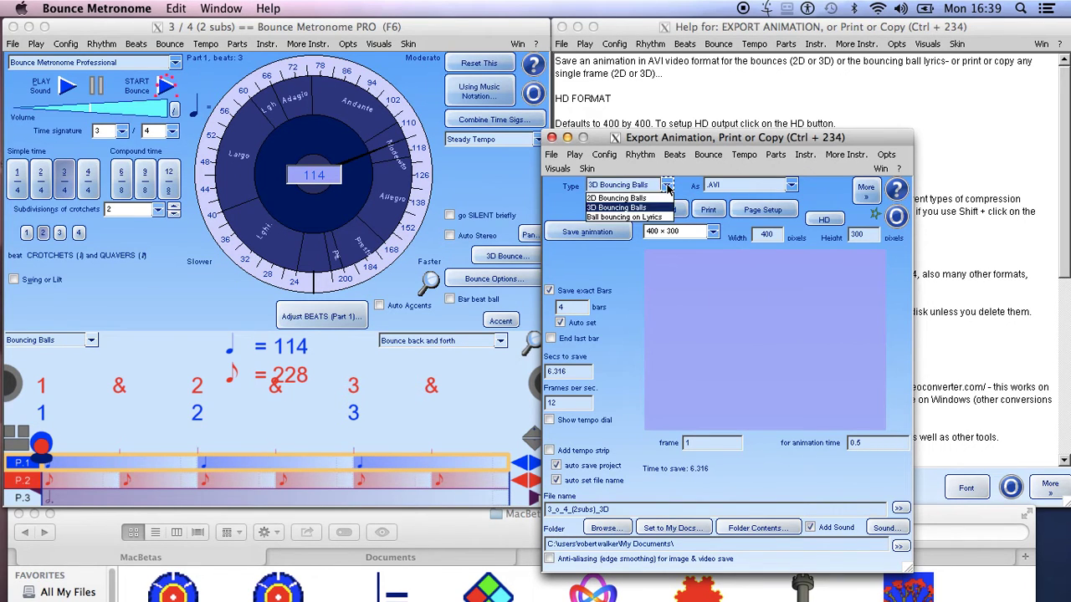
click(643, 199)
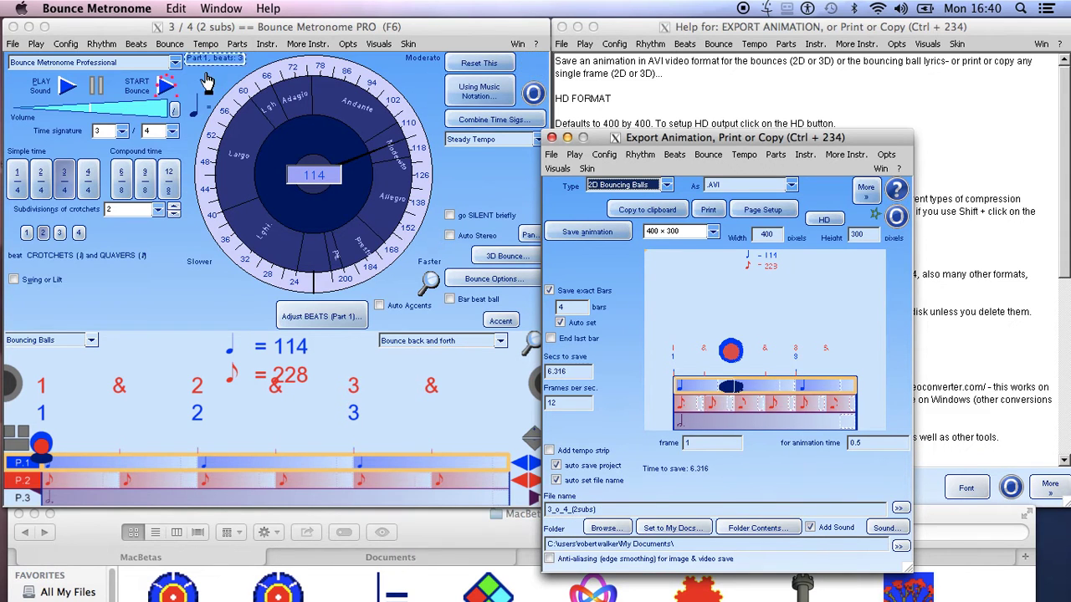
click(172, 54)
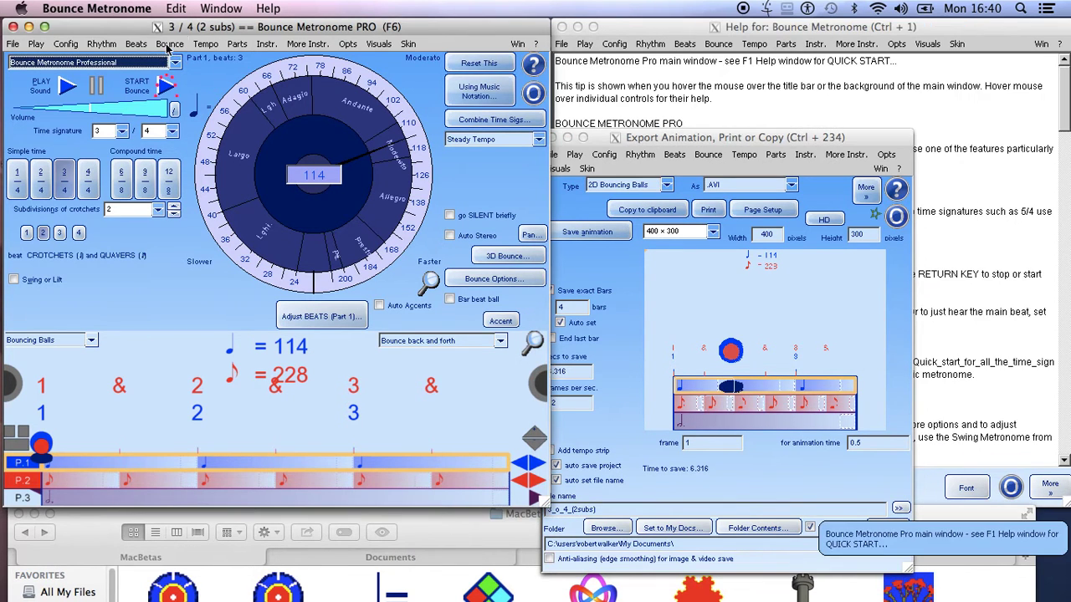
click(169, 44)
click(175, 62)
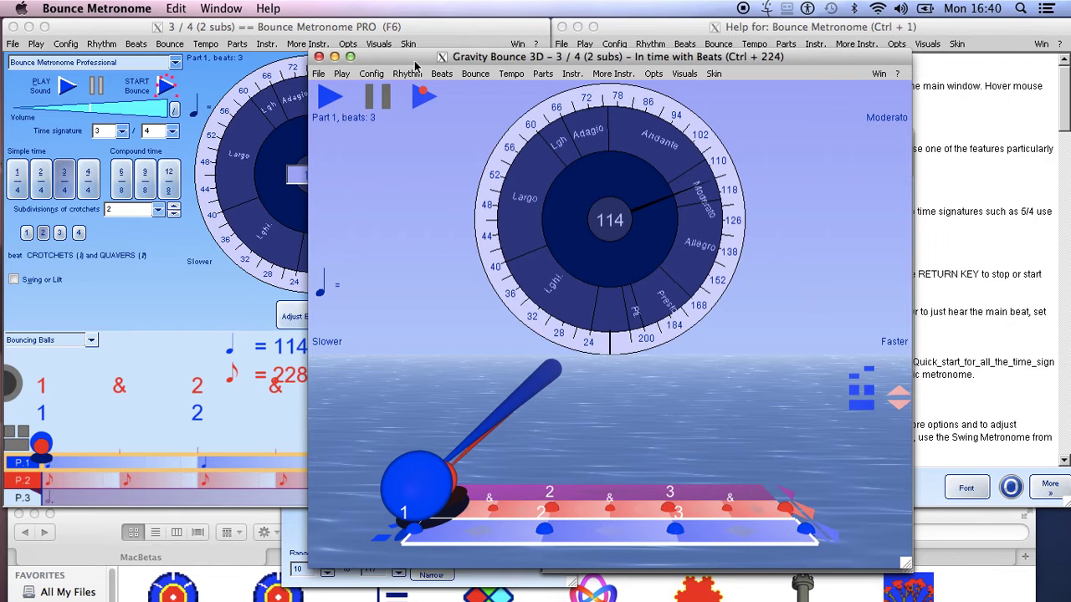
drag(404, 65, 523, 62)
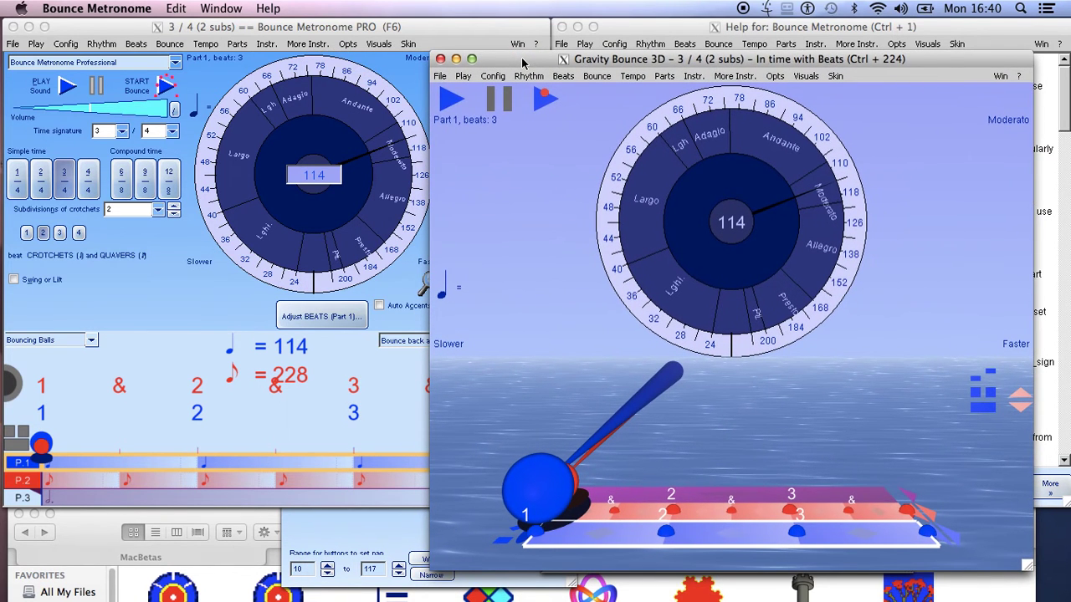
click(233, 10)
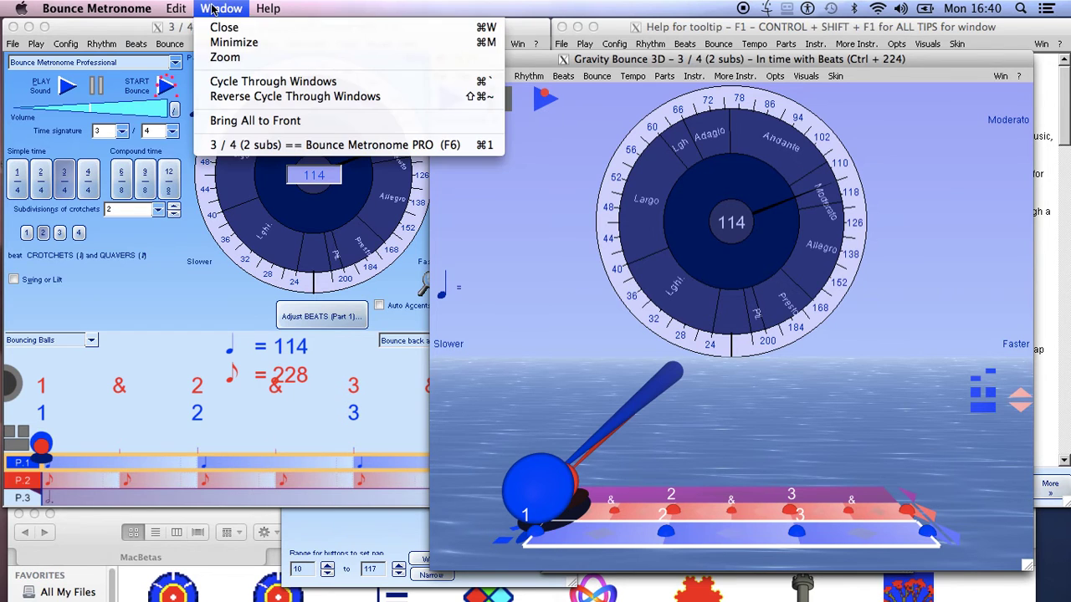
click(228, 61)
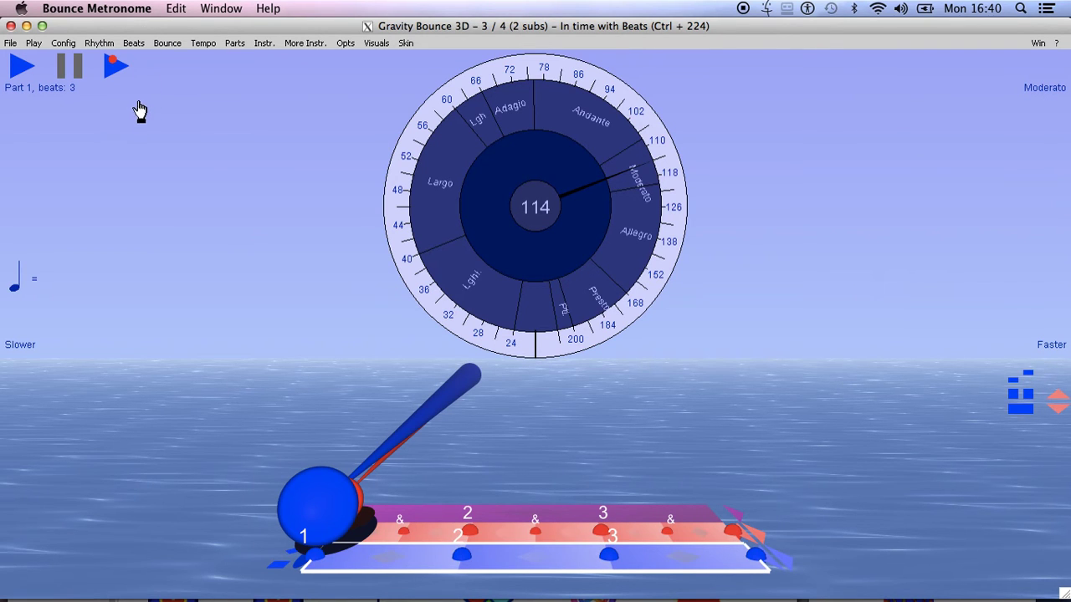
click(11, 26)
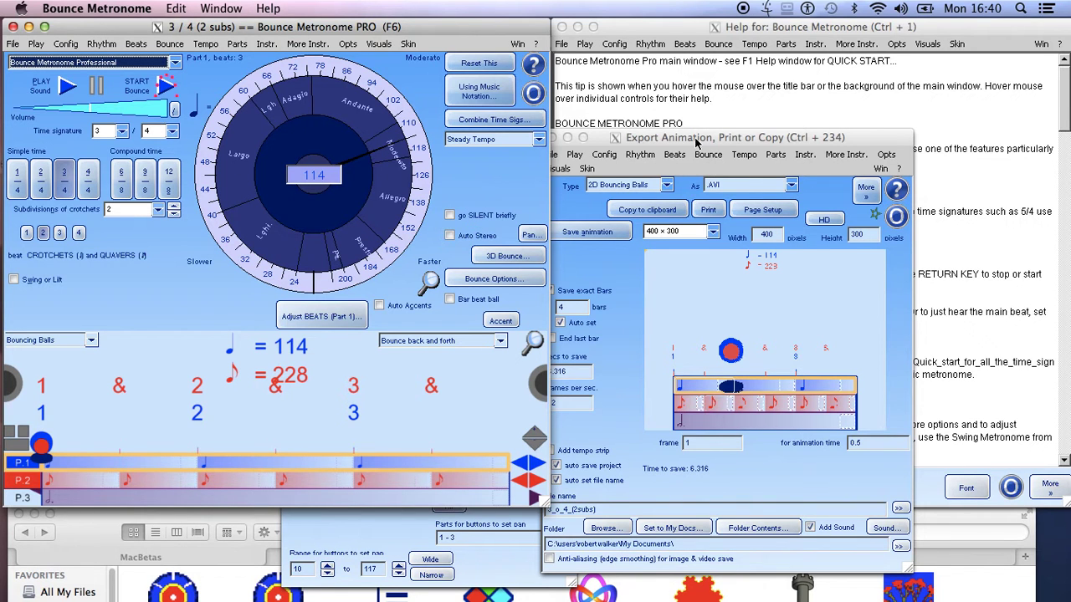
Move the Export Animation window further left and bring the main metronome window forward.
drag(692, 142, 609, 145)
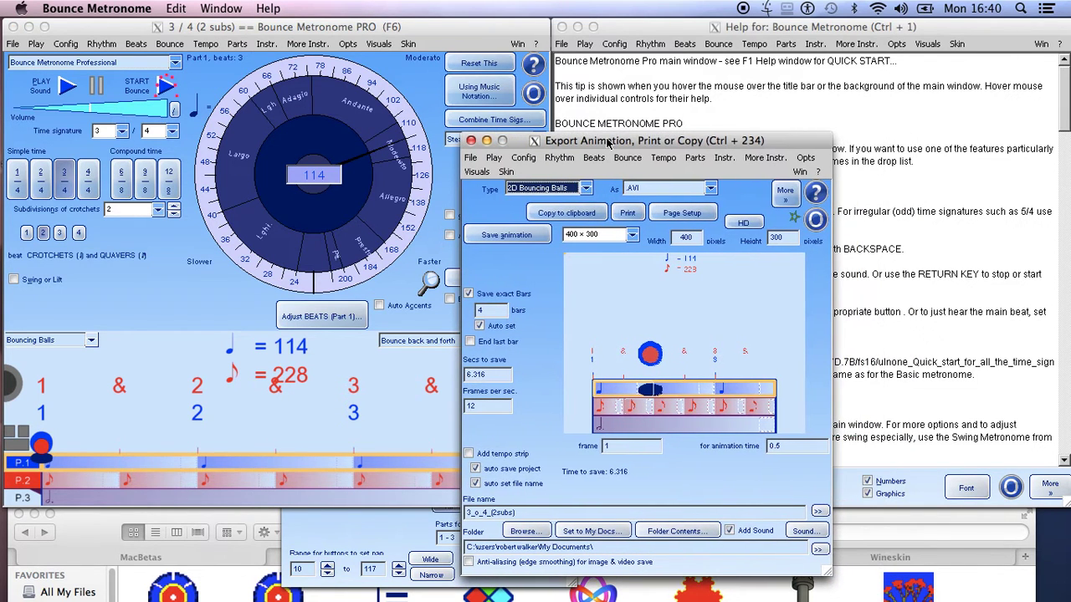
drag(609, 143, 612, 140)
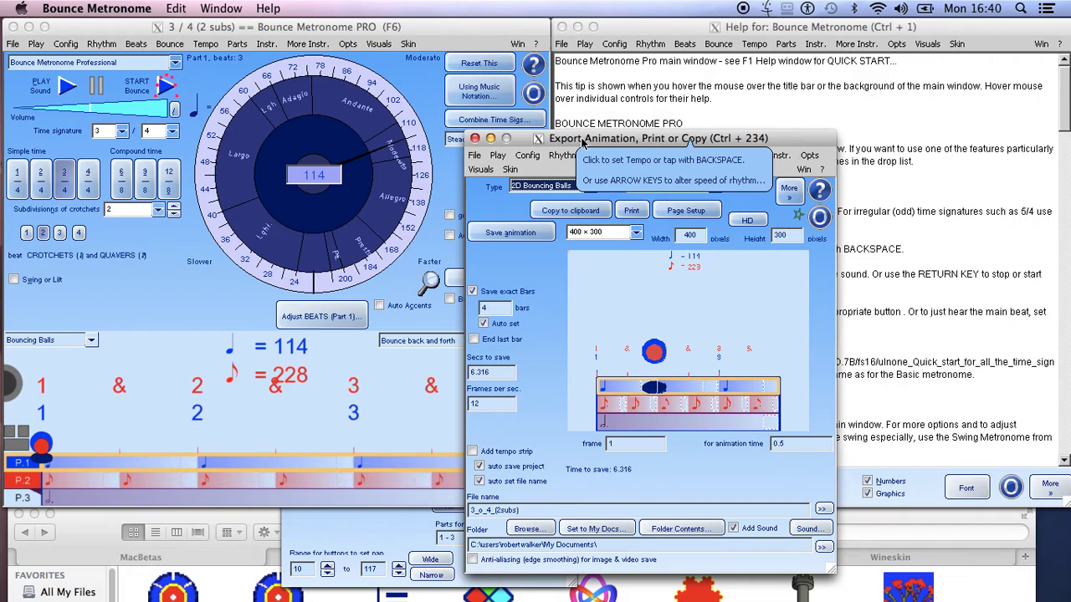
mouse_move(581, 142)
mouse_down()
mouse_move(548, 143)
mouse_move(633, 180)
mouse_move(550, 153)
mouse_move(558, 169)
mouse_up()
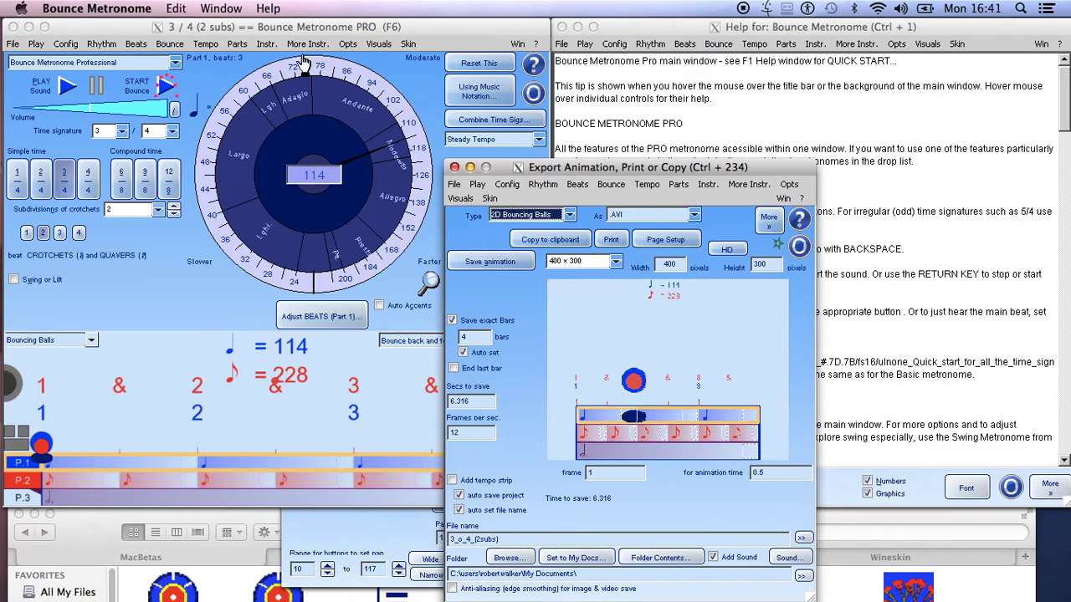
click(120, 31)
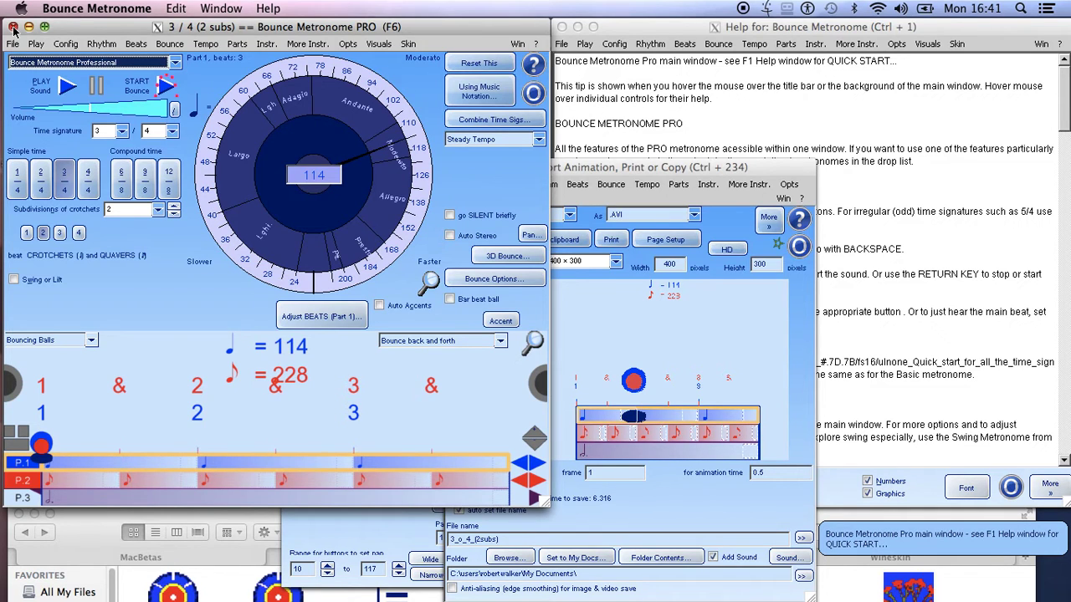
Close Bounce Metronome, raise the MacBetas folder, and launch FTS_Lambdoma_Mac_Beta.
click(12, 27)
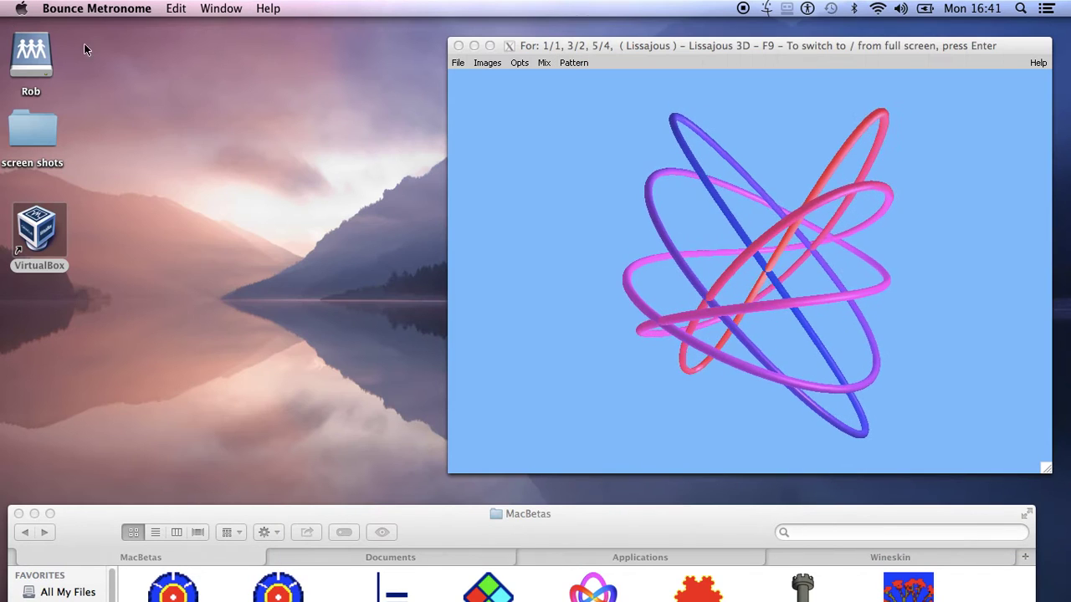
drag(410, 513, 390, 327)
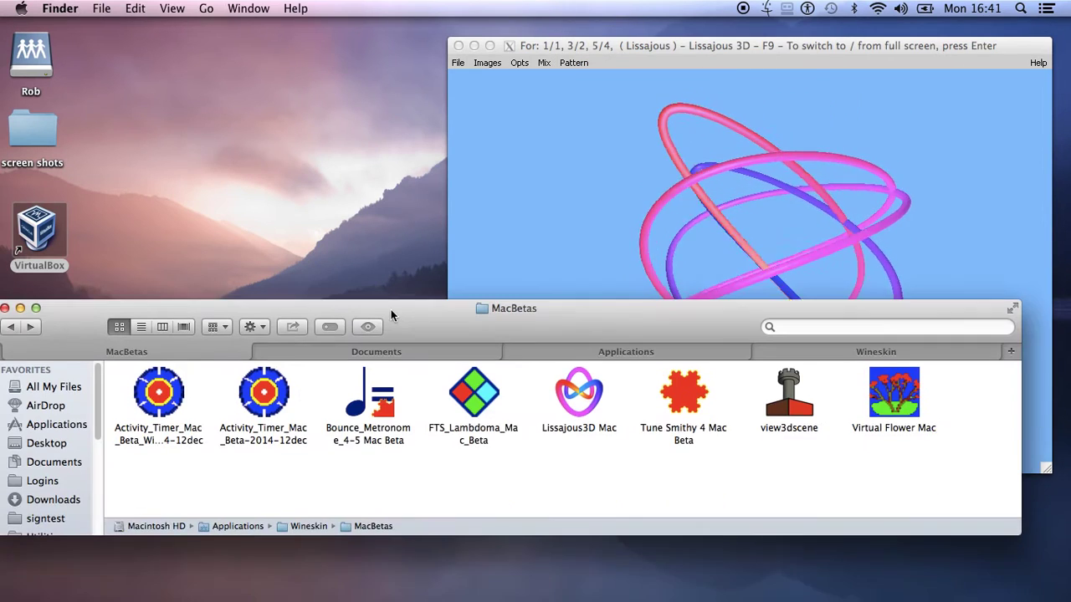
double_click(475, 429)
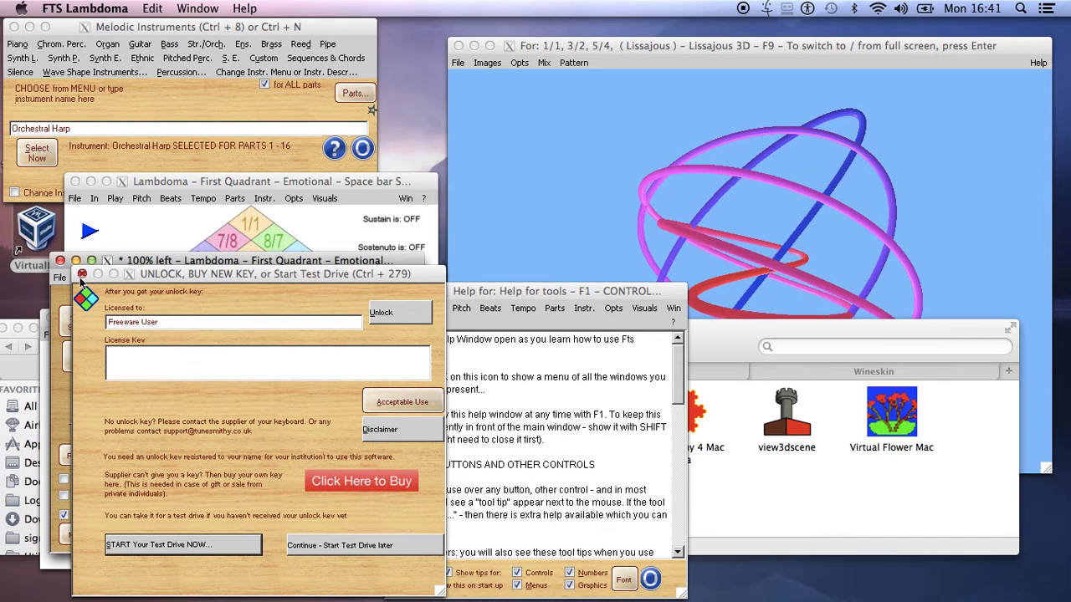
Start the thirty-day FTS Lambdoma test drive and close the unlock window.
click(188, 547)
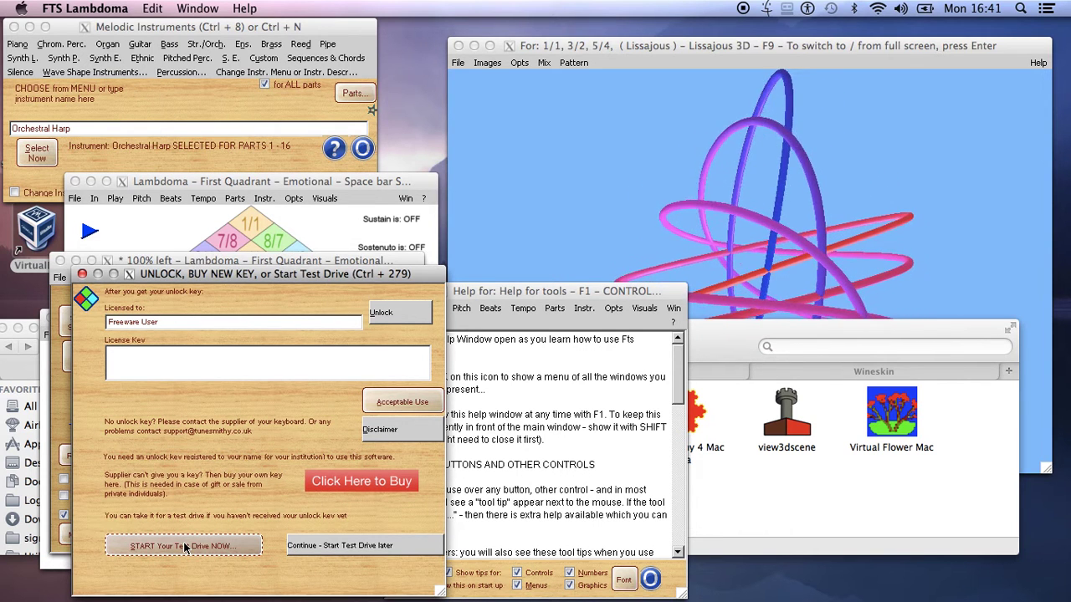
click(186, 548)
click(512, 372)
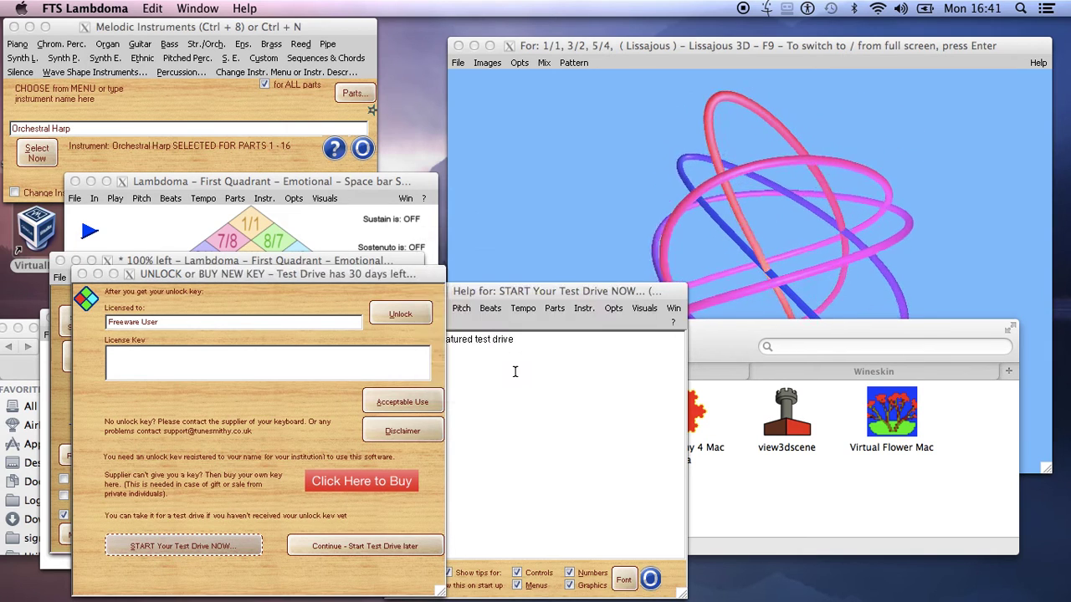
click(555, 310)
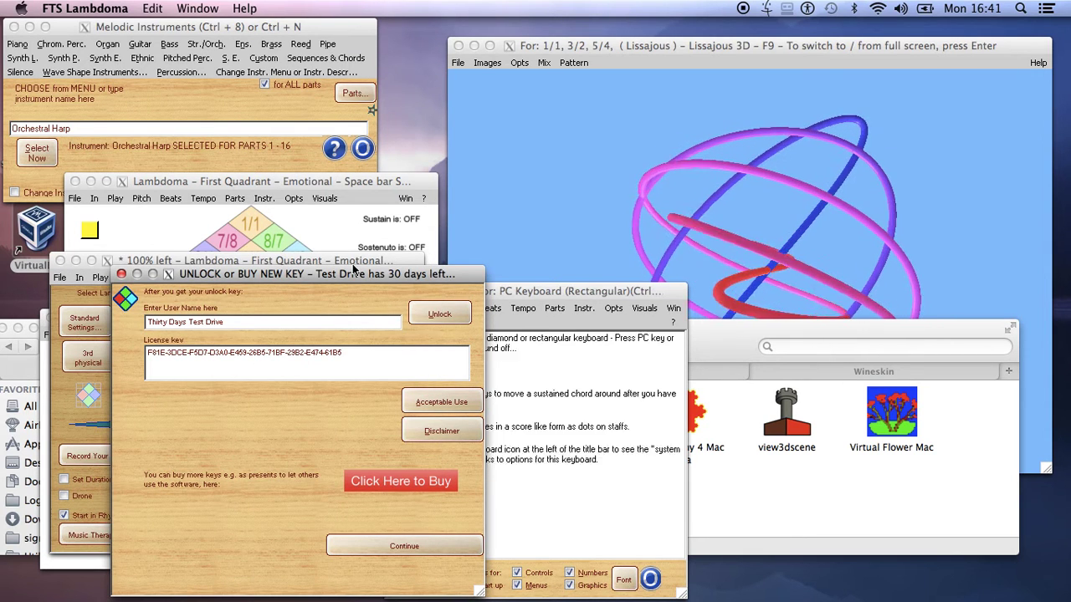
click(207, 10)
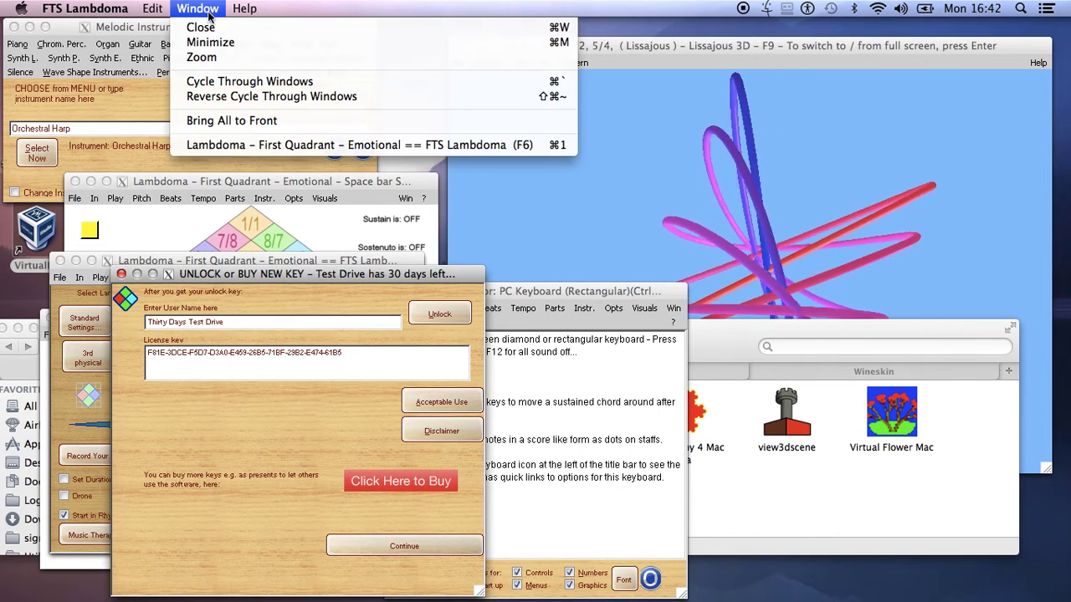
click(212, 56)
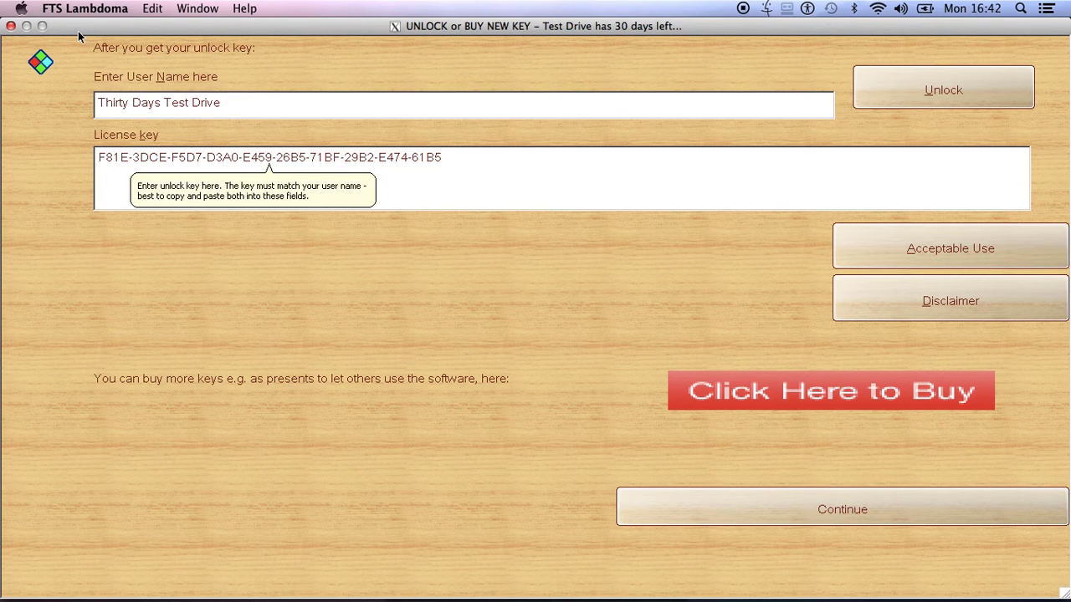
click(11, 26)
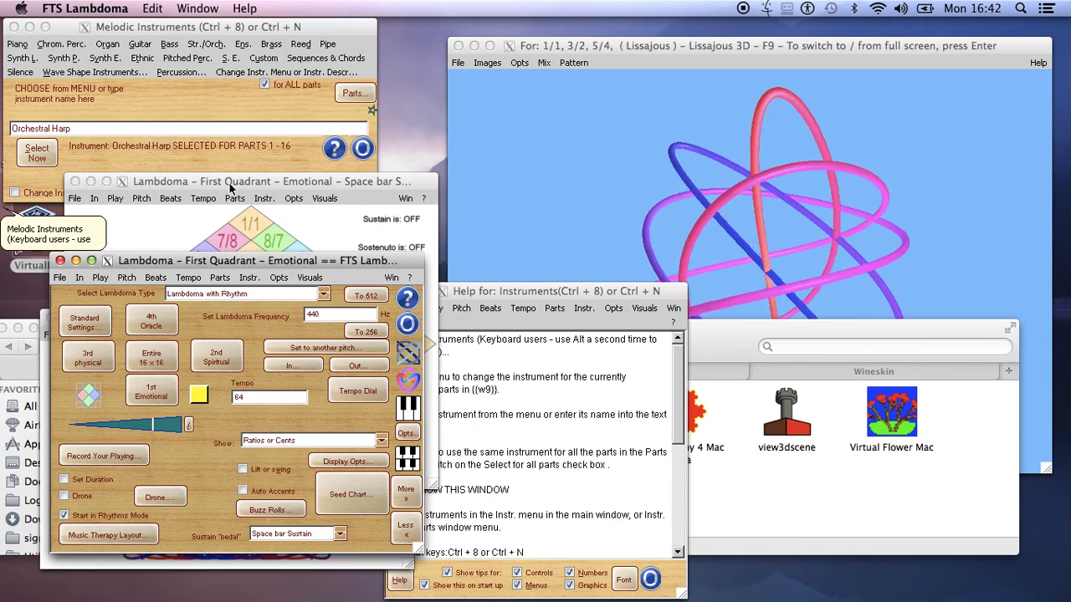
Raise the ratio diamond into view, move the MacBetas folder aside, and close the keyboard help.
mouse_move(227, 186)
mouse_down()
mouse_move(253, 116)
mouse_move(277, 96)
mouse_move(233, 58)
mouse_up()
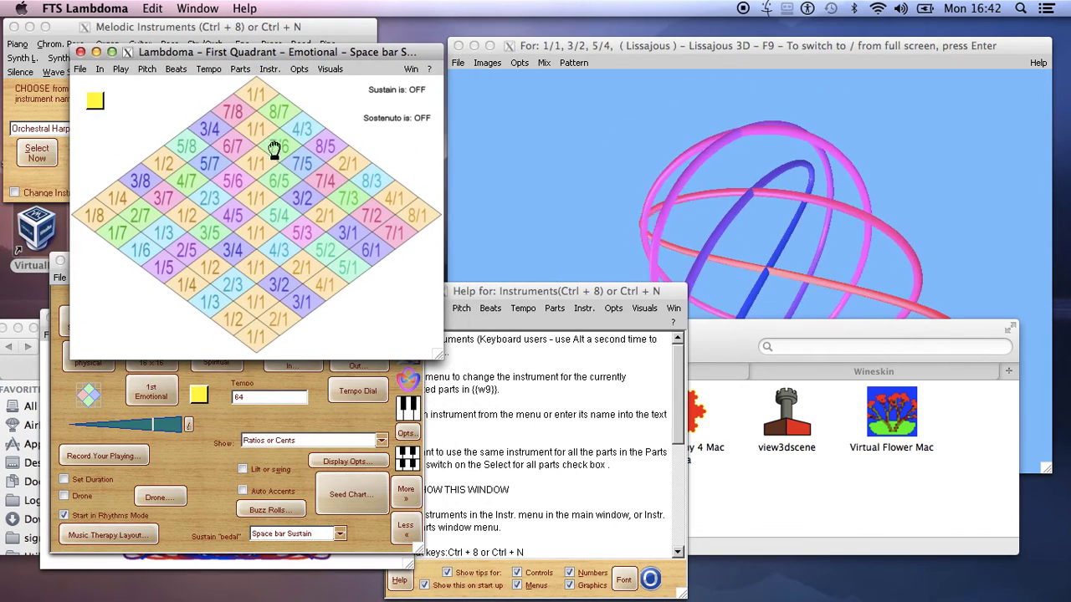
click(277, 122)
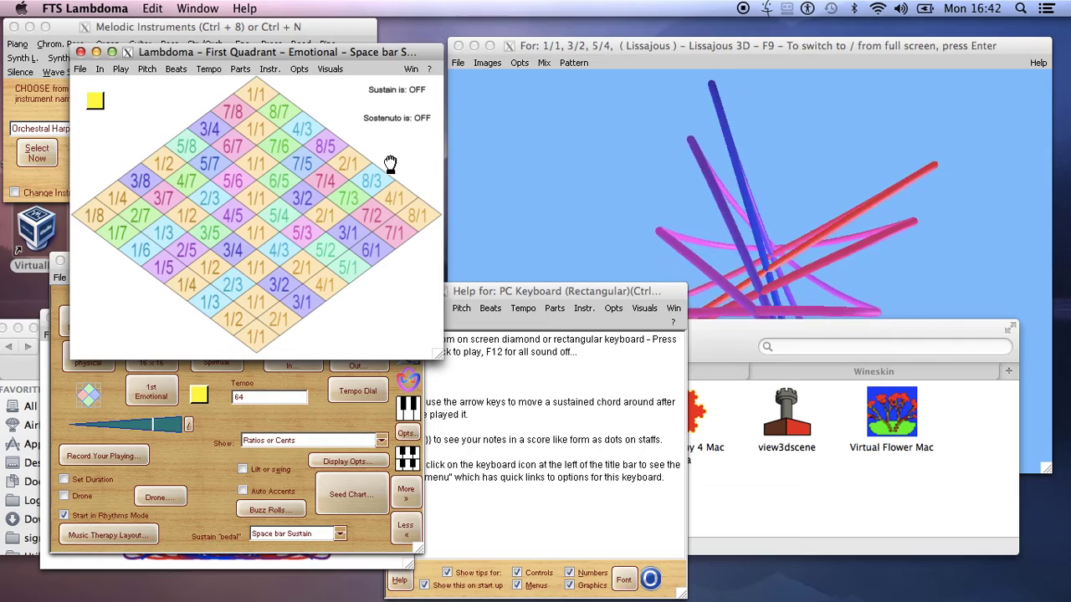
click(736, 344)
drag(737, 344, 758, 481)
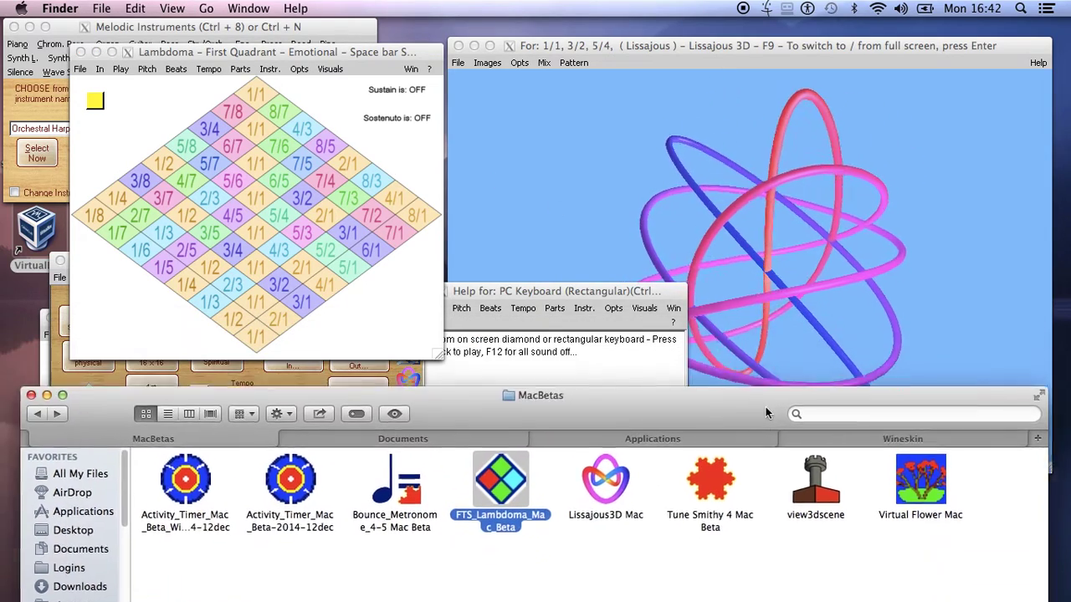
click(371, 345)
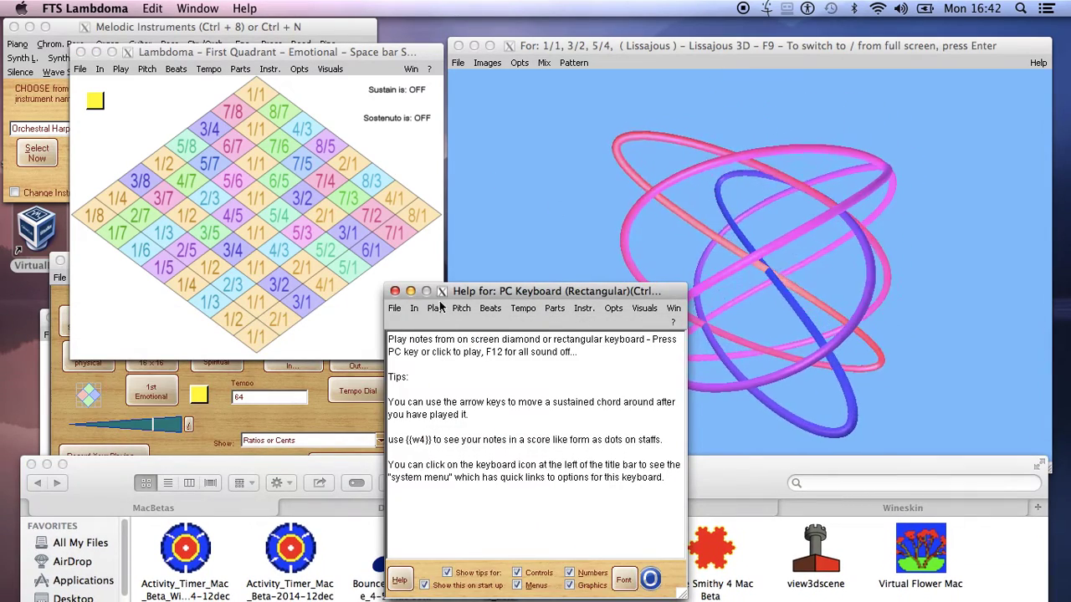
drag(496, 296, 477, 294)
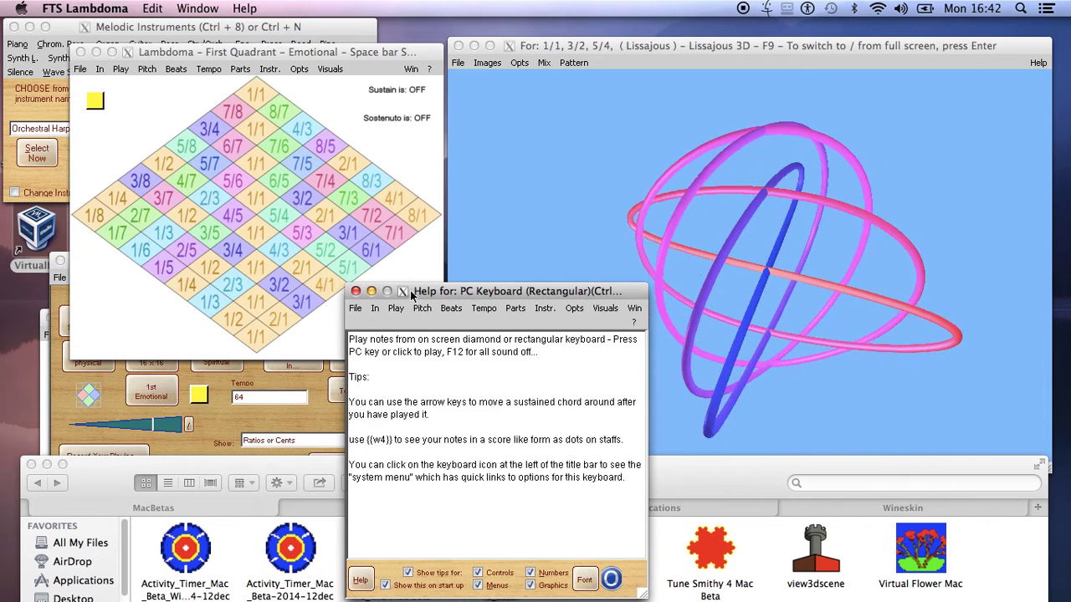
click(376, 290)
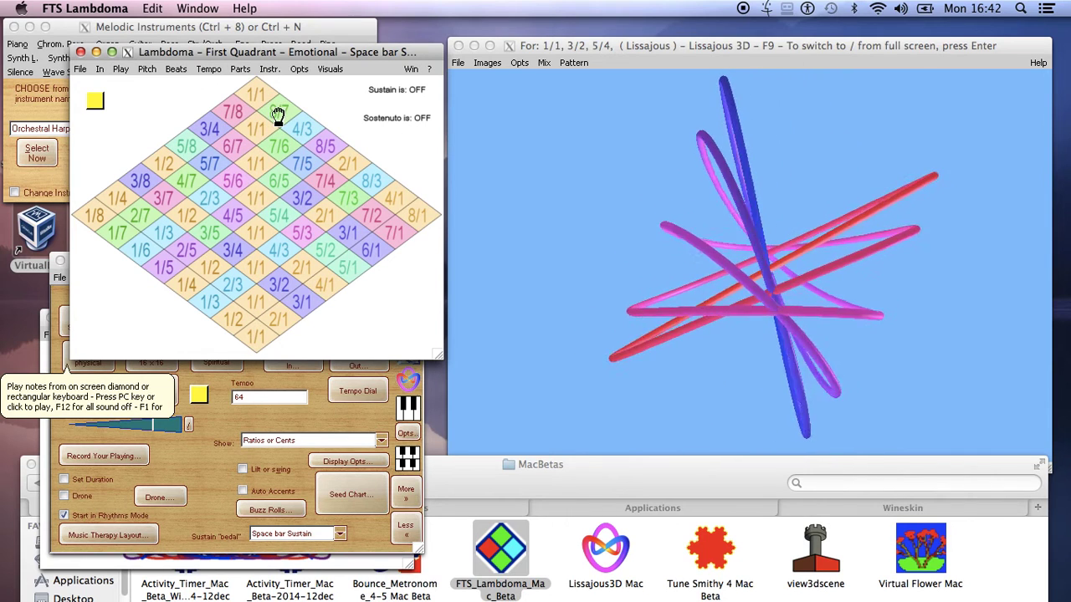
Turn sustain on and try diamond notes, keeping 1/1 and dropping 8/5 and 8/7.
click(389, 92)
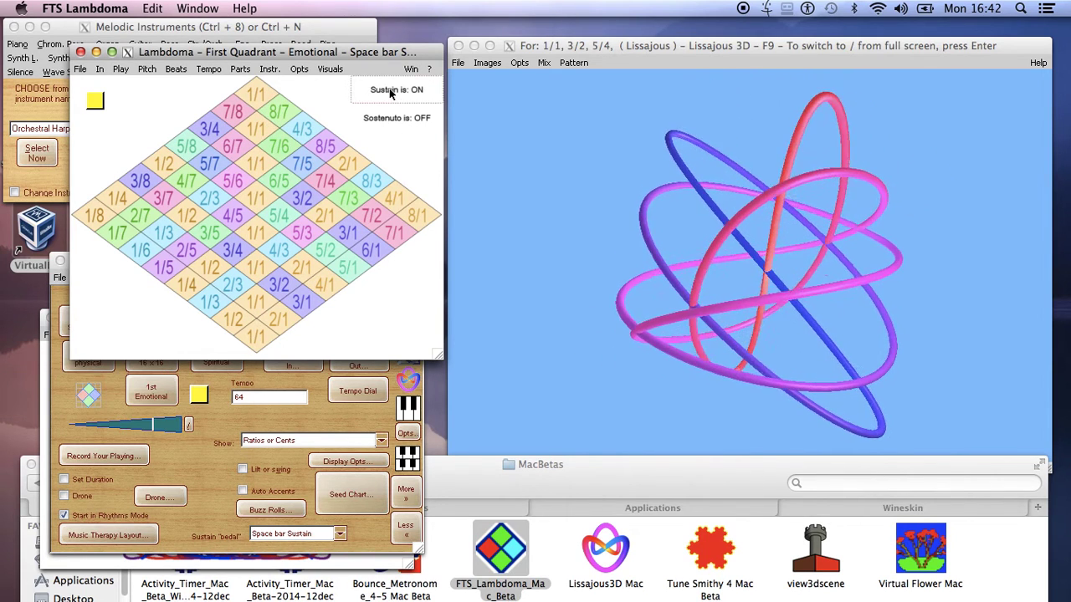
click(299, 134)
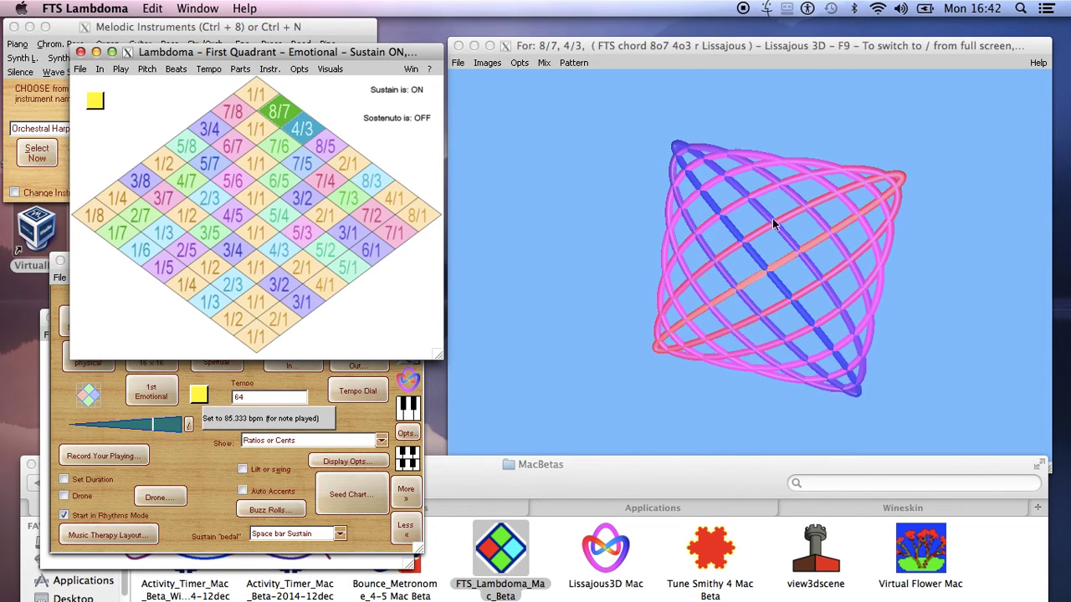
click(322, 155)
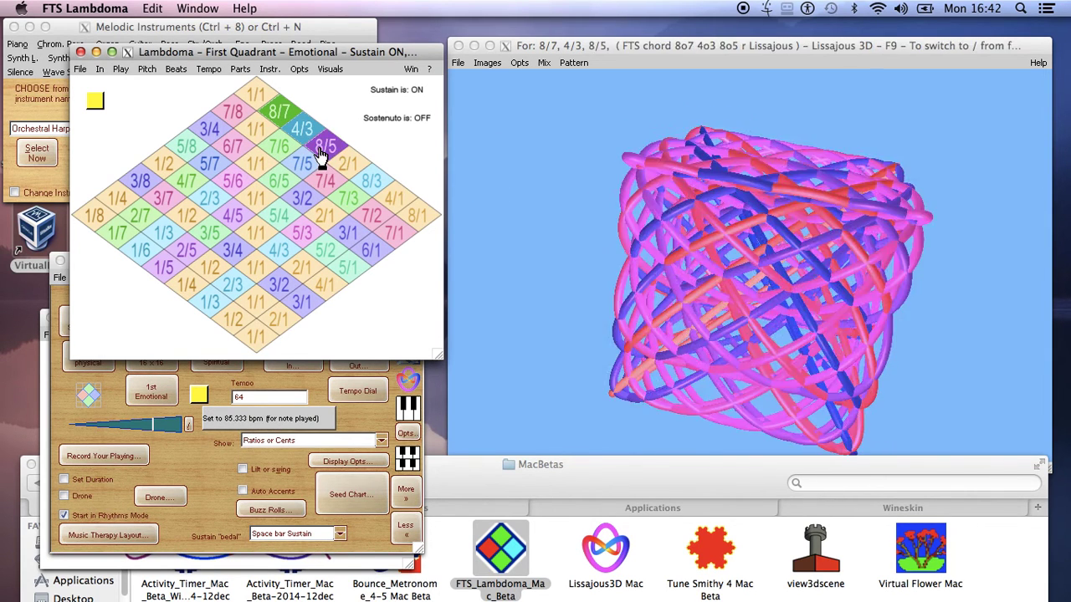
click(322, 155)
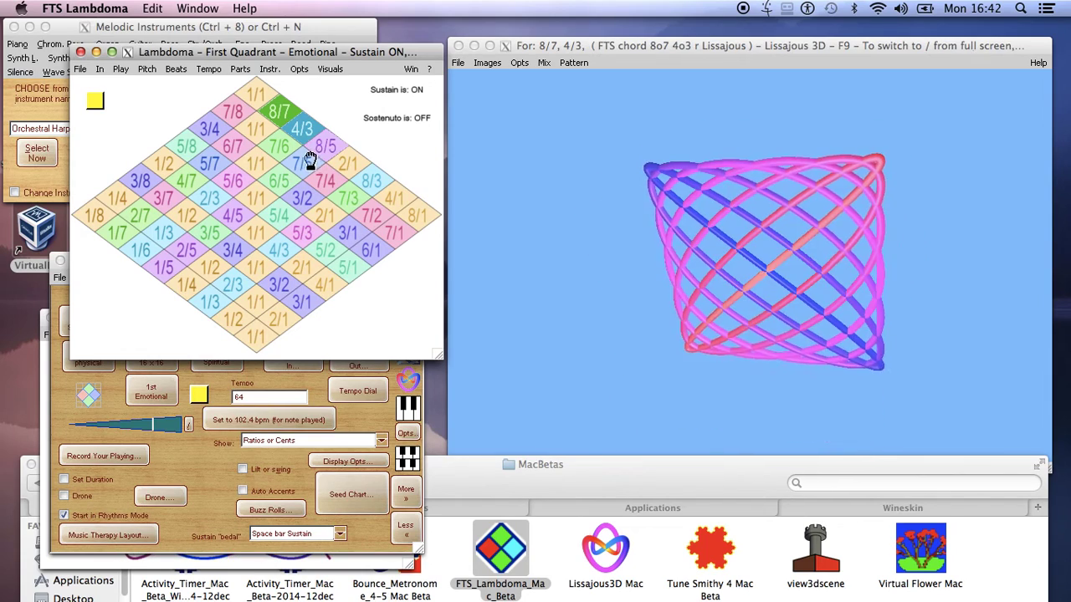
click(257, 98)
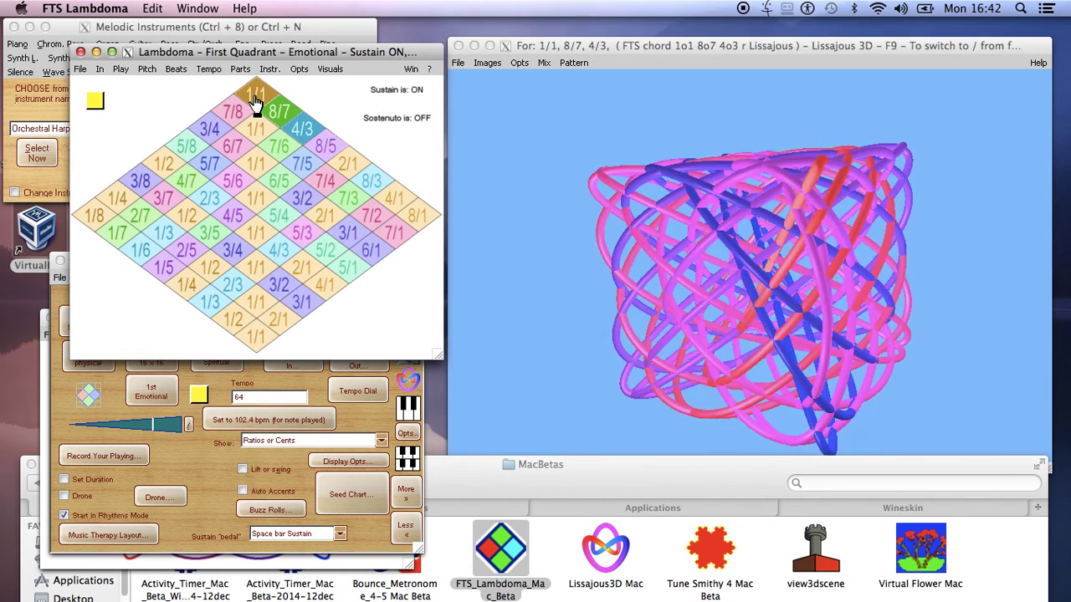
click(275, 113)
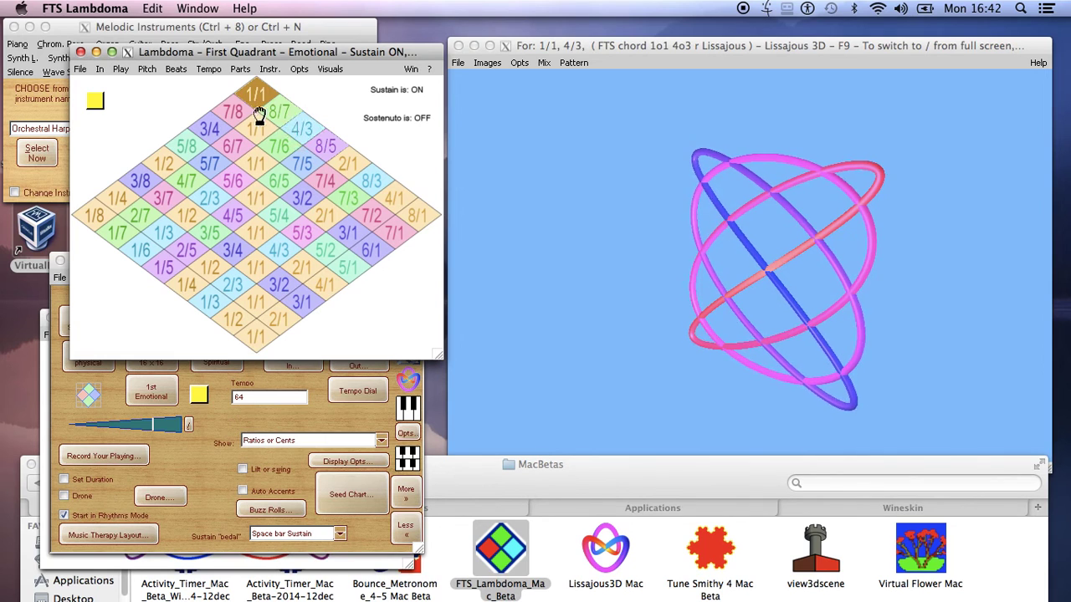
Add 3/2, lower 1/1 and 5/2 on the grid, then toggle the chord's playback.
click(279, 288)
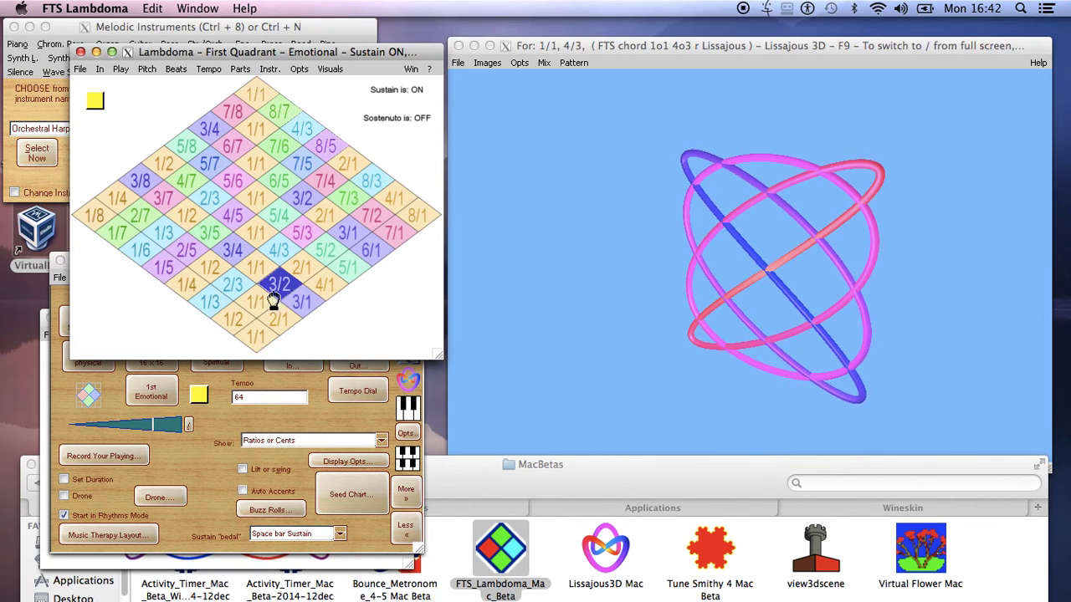
click(264, 306)
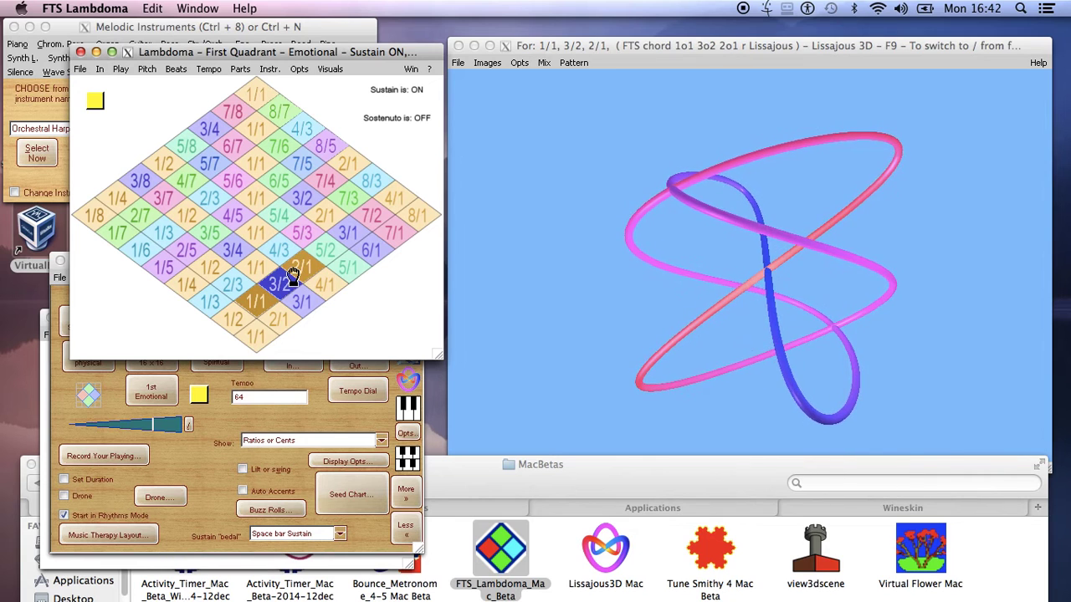
click(316, 260)
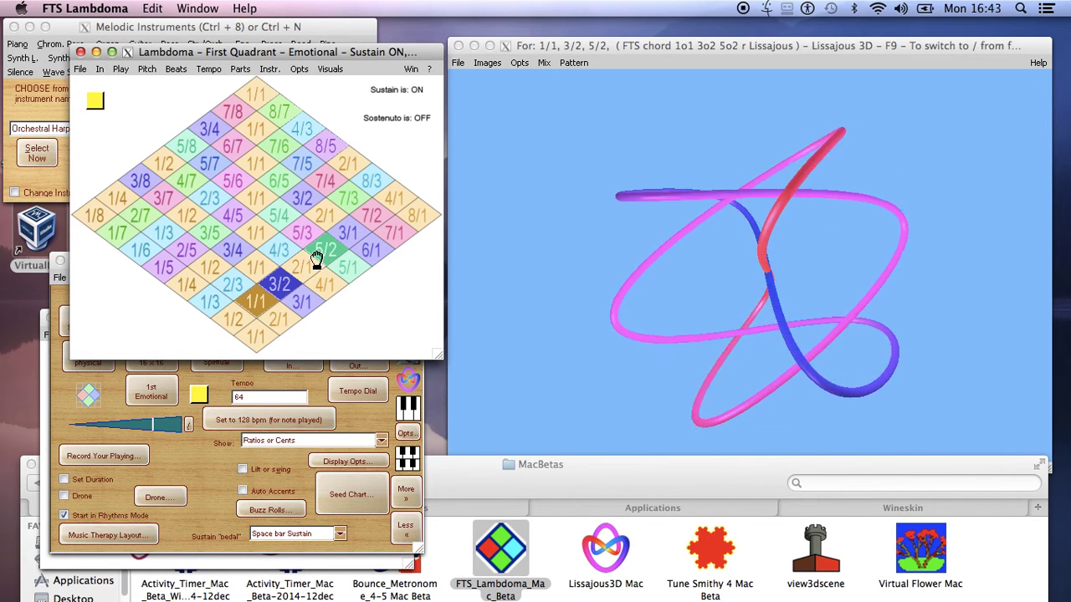
click(98, 101)
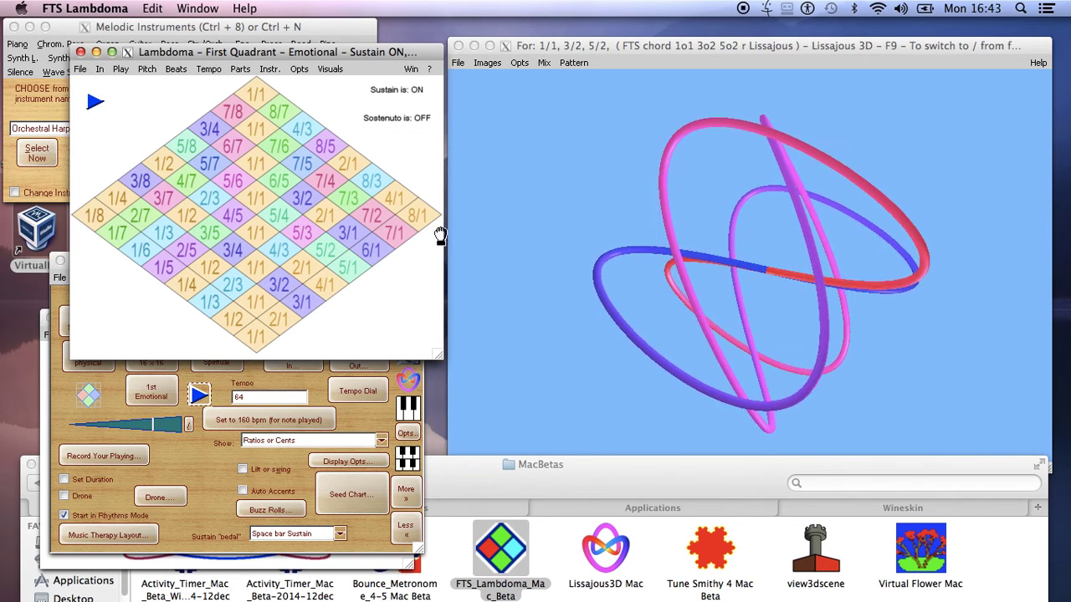
Shift the Lambdoma grid window left and slightly up, then raise the MacBetas folder in front.
drag(565, 464, 561, 458)
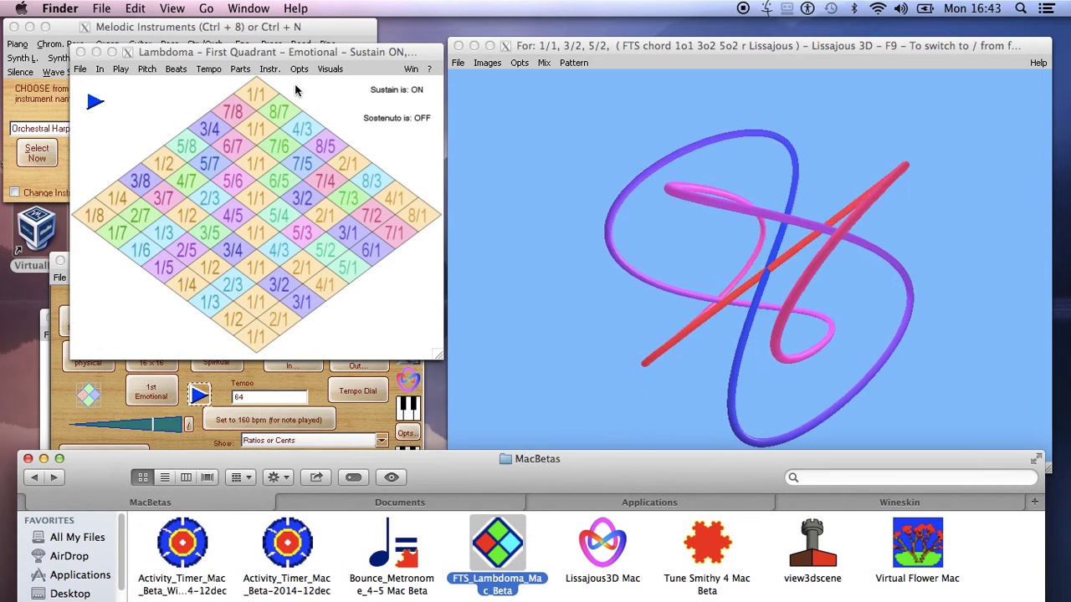
drag(280, 63, 243, 65)
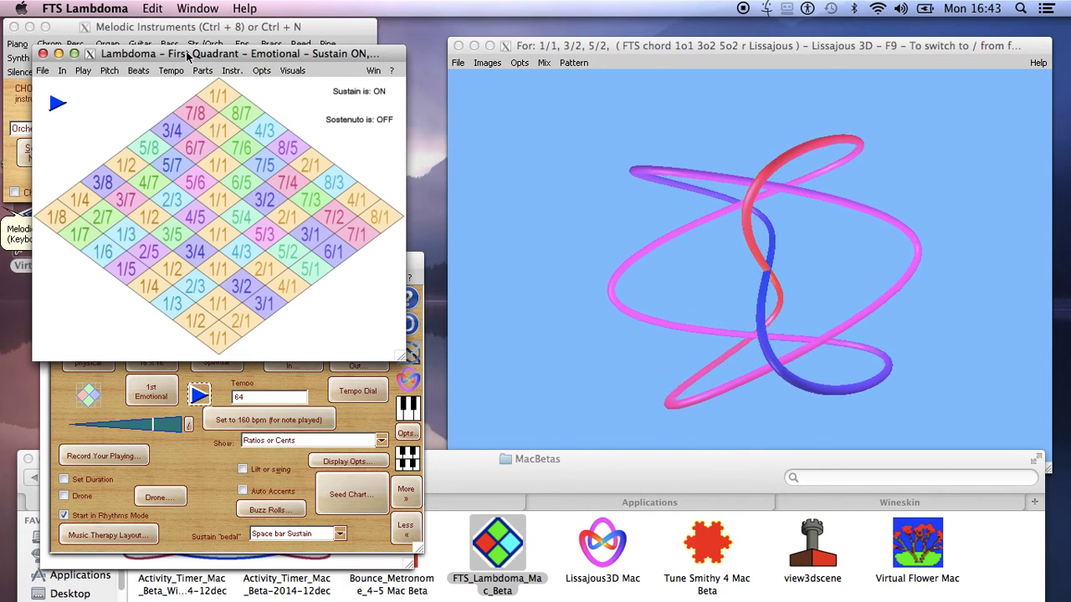
drag(188, 56, 191, 46)
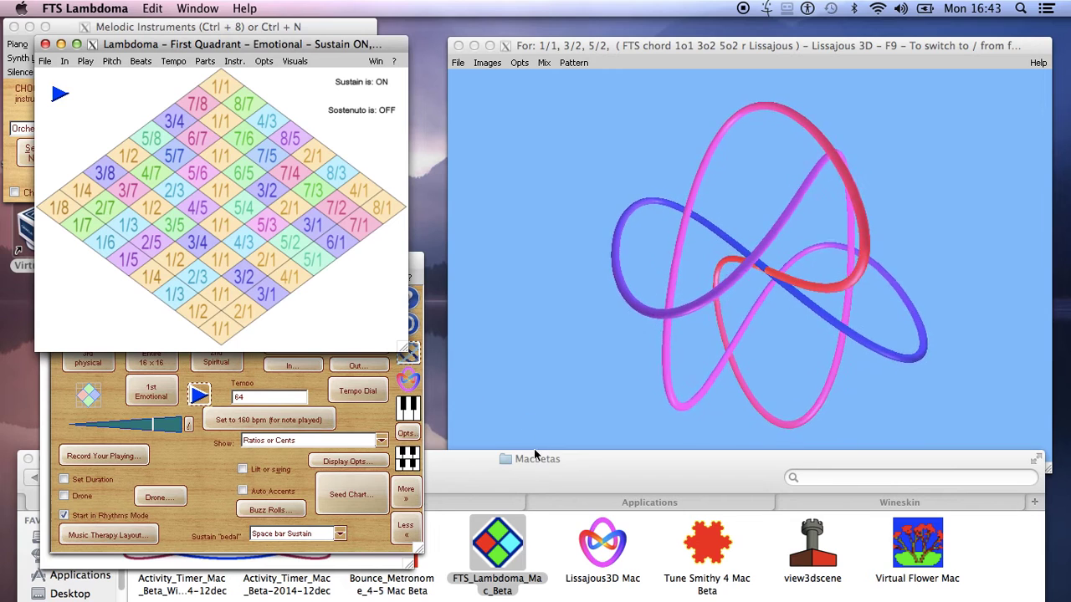
drag(531, 473, 516, 438)
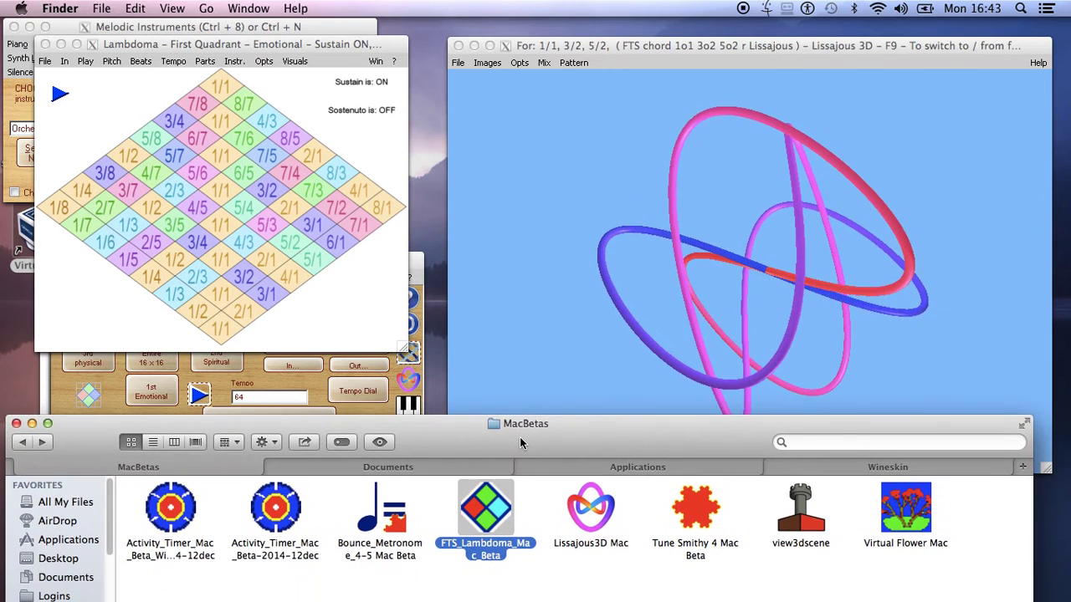
Open Documents, select chord_data_for_lj3d.dat, and shift the Finder window slightly right.
click(403, 471)
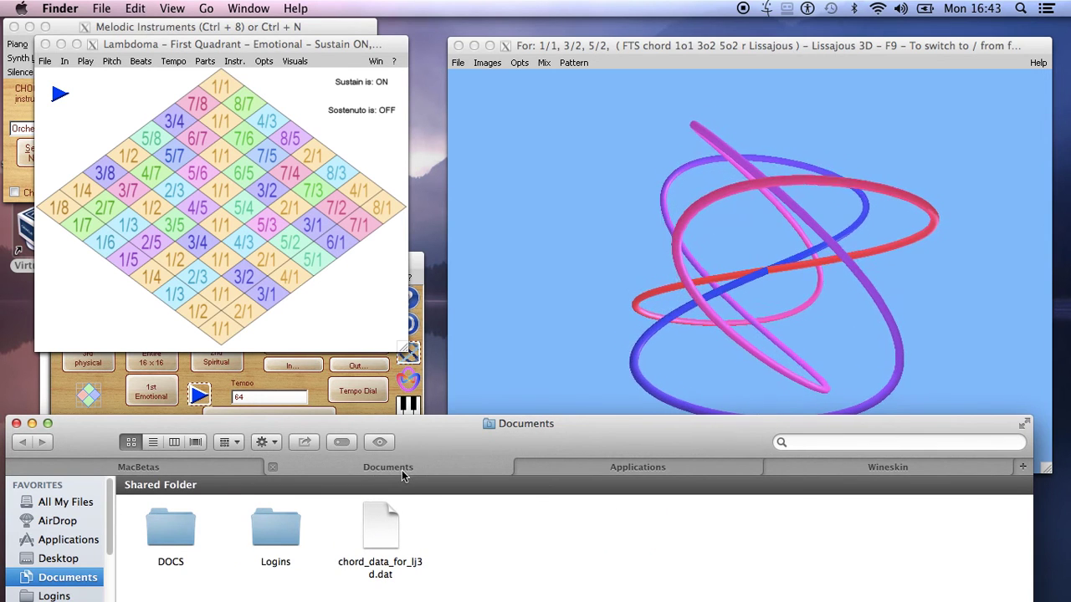
click(383, 535)
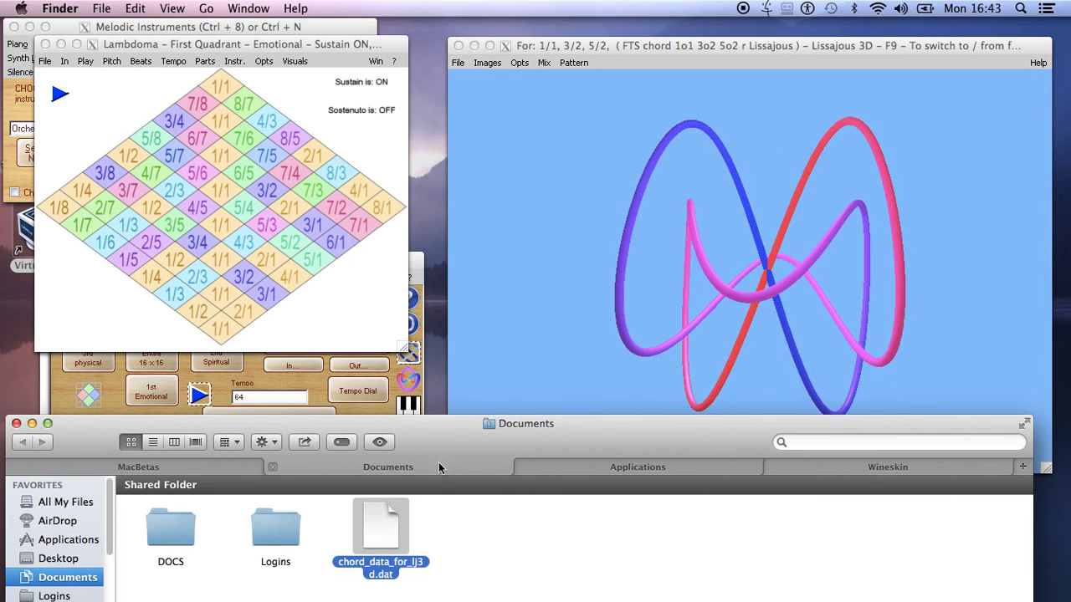
mouse_move(420, 439)
mouse_down()
mouse_move(445, 439)
mouse_move(434, 417)
mouse_up()
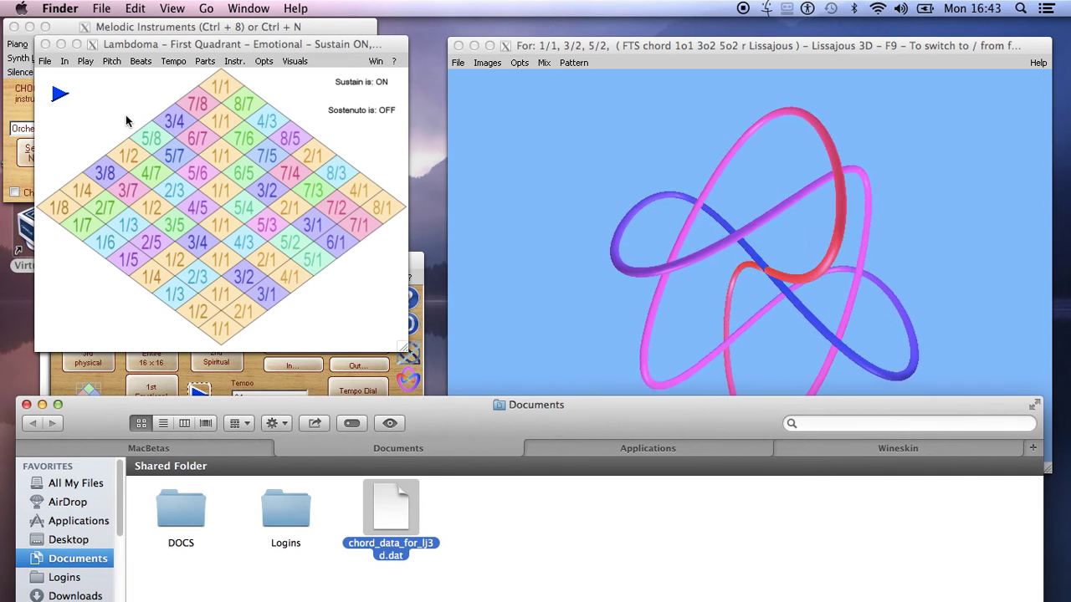
Move the Lambdoma grid right and its controls to the top left, then bring Lissajous 3D forward.
click(136, 51)
drag(136, 51, 226, 47)
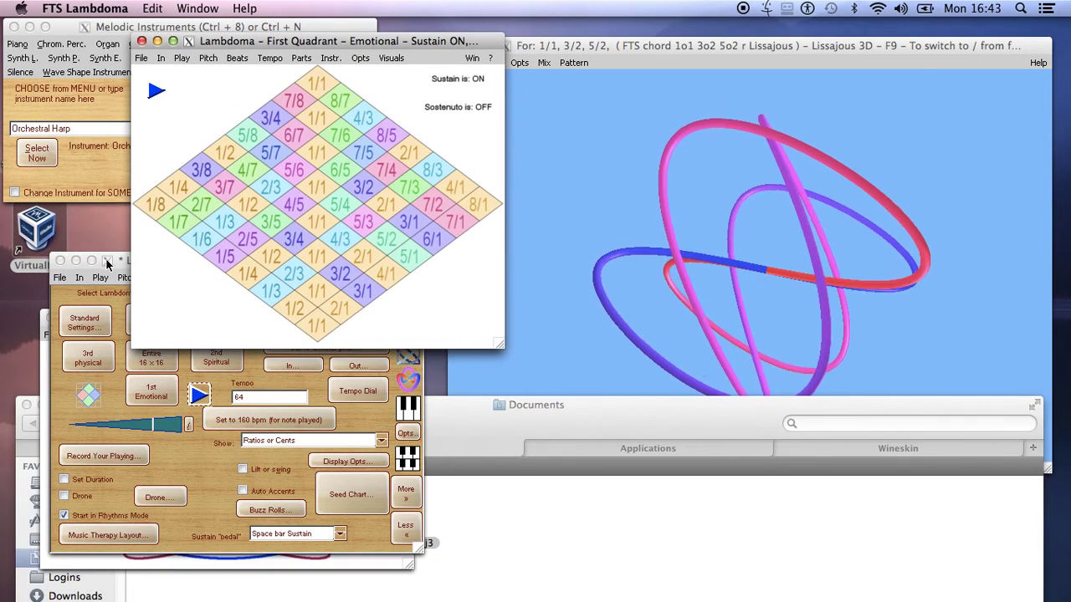
drag(119, 268, 85, 81)
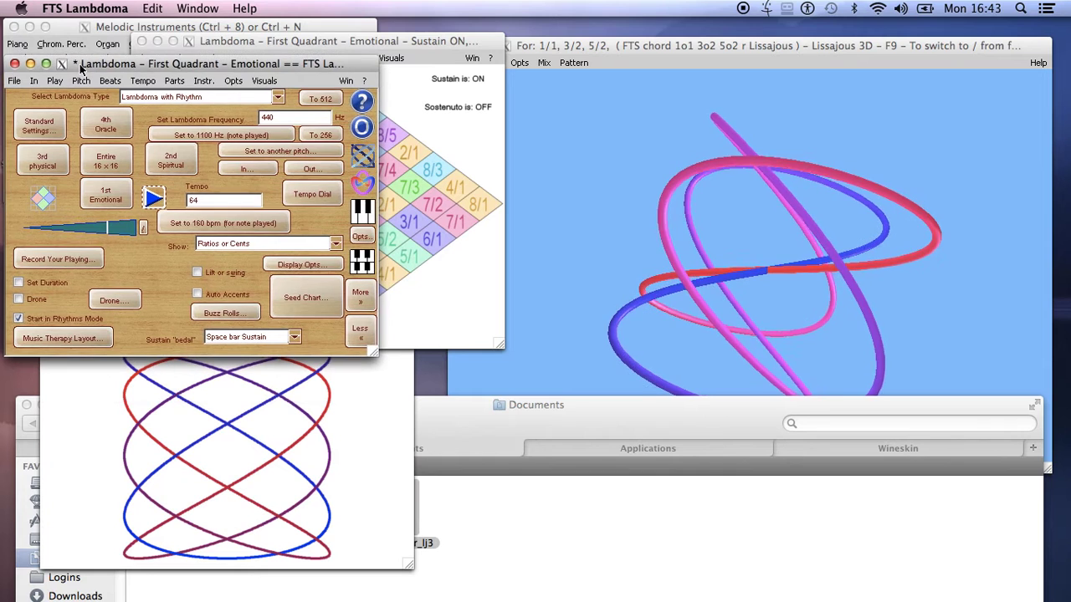
click(472, 438)
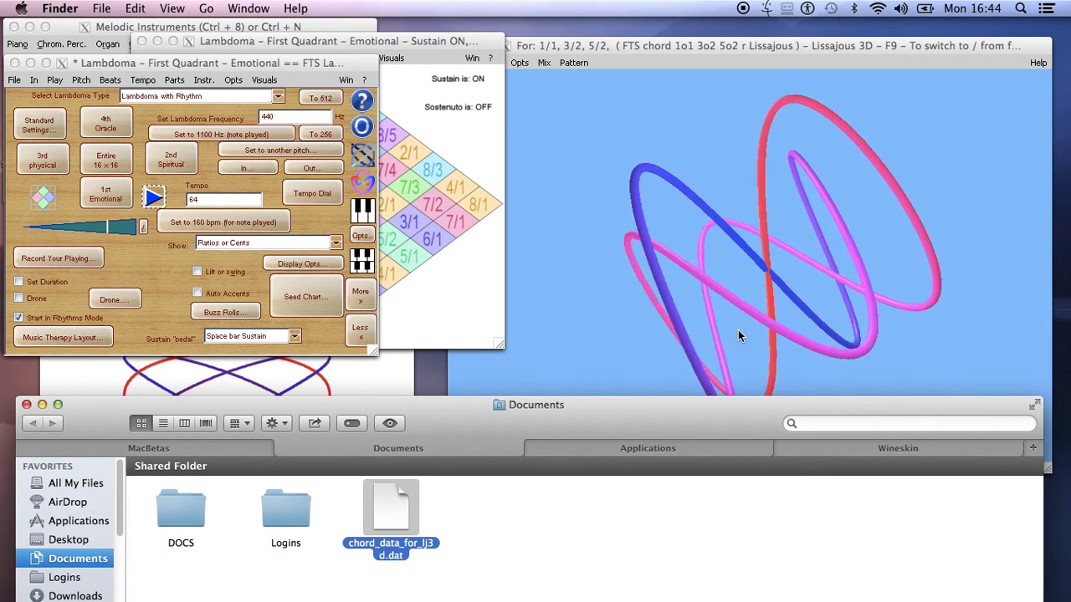
click(728, 45)
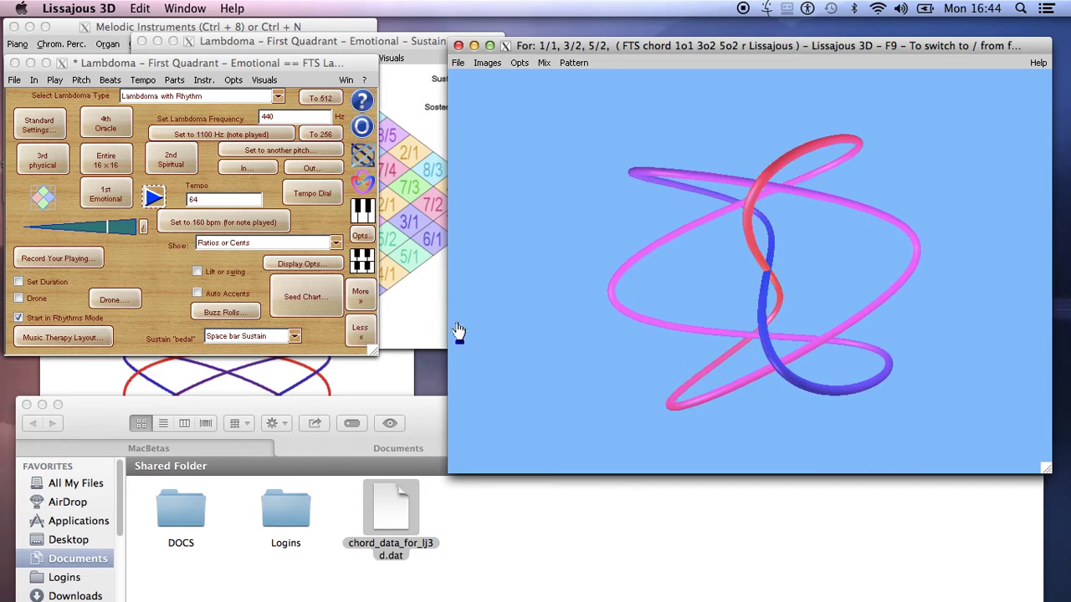
Close the Lambdoma and Lissajous 3D windows and make the MacBetas Finder window active again.
click(15, 63)
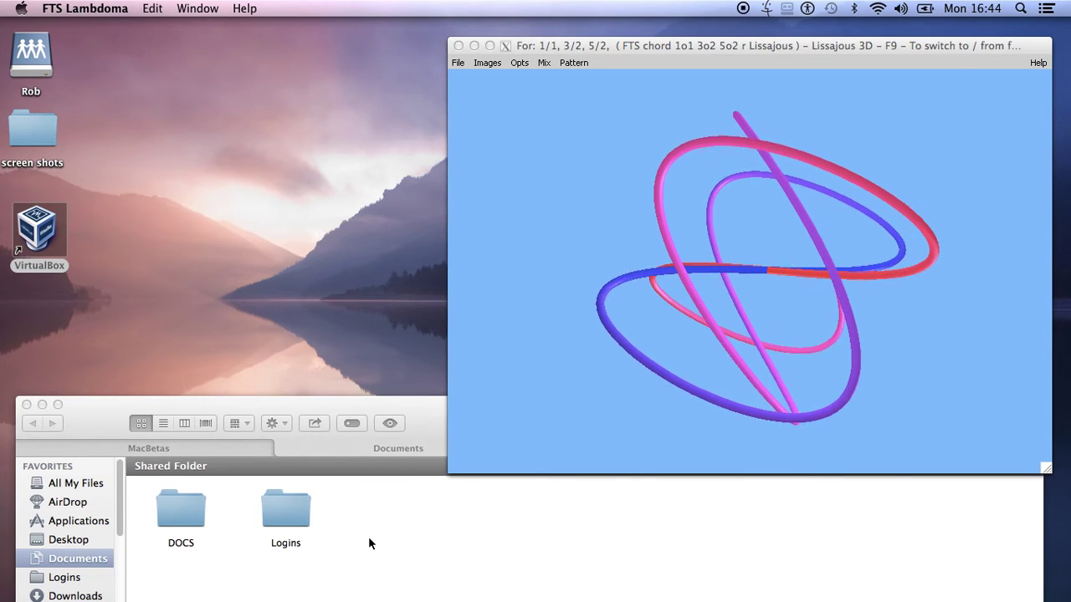
drag(342, 403, 355, 274)
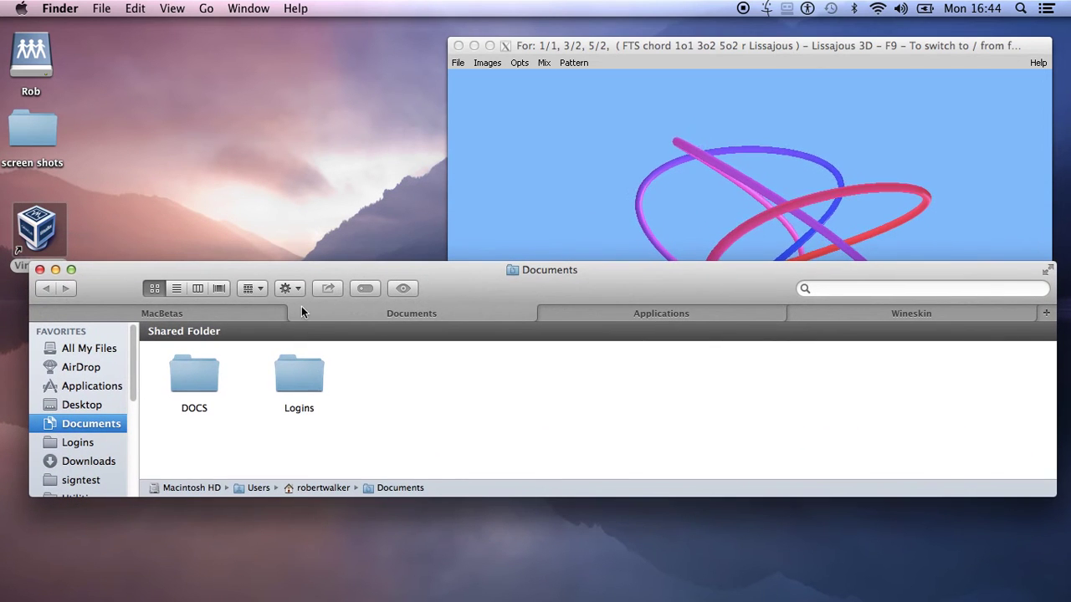
click(175, 313)
click(457, 46)
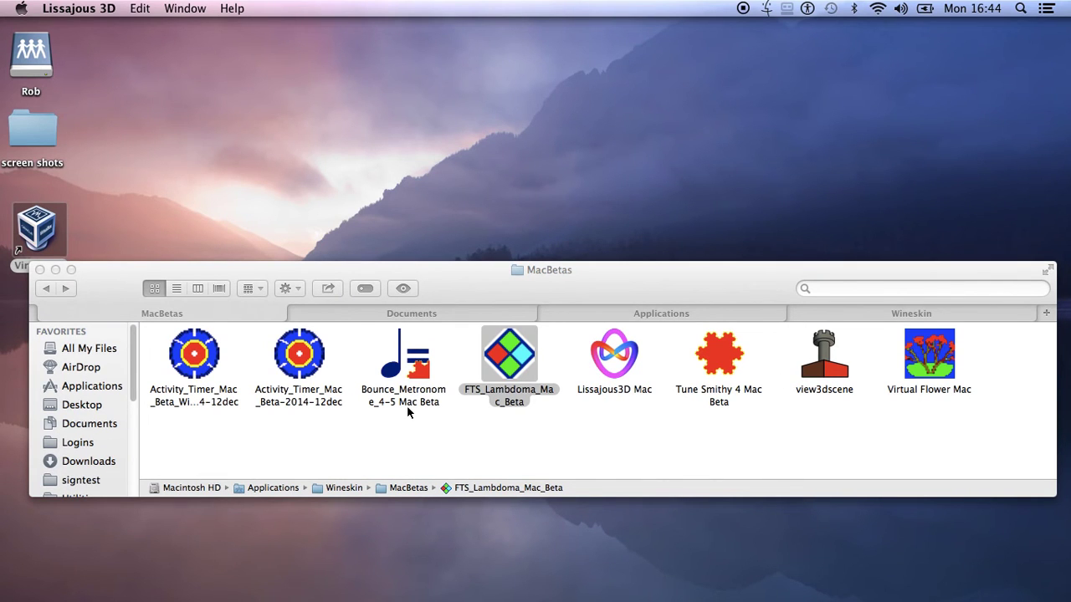
click(808, 410)
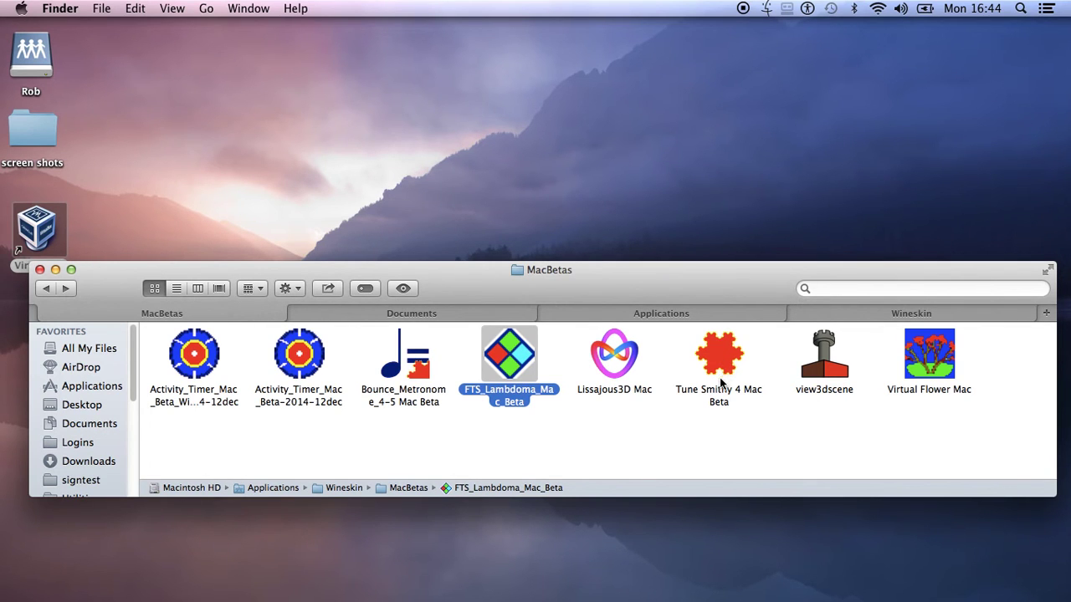
Launch Tune Smithy 4 Mac Beta and position its task chooser at the upper right.
drag(693, 261, 685, 375)
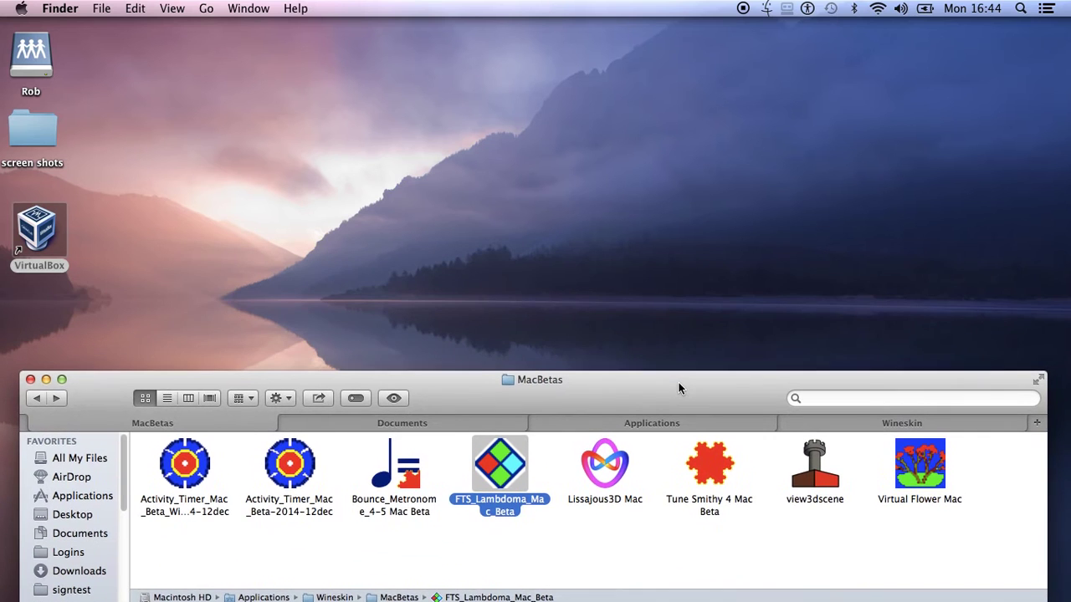
double_click(709, 489)
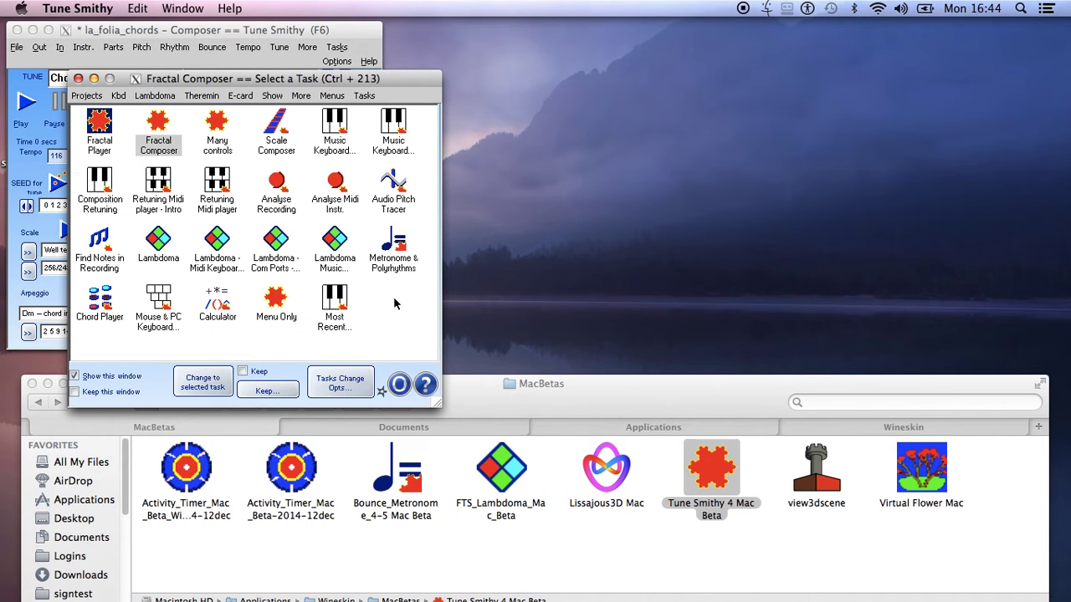
drag(239, 83, 555, 27)
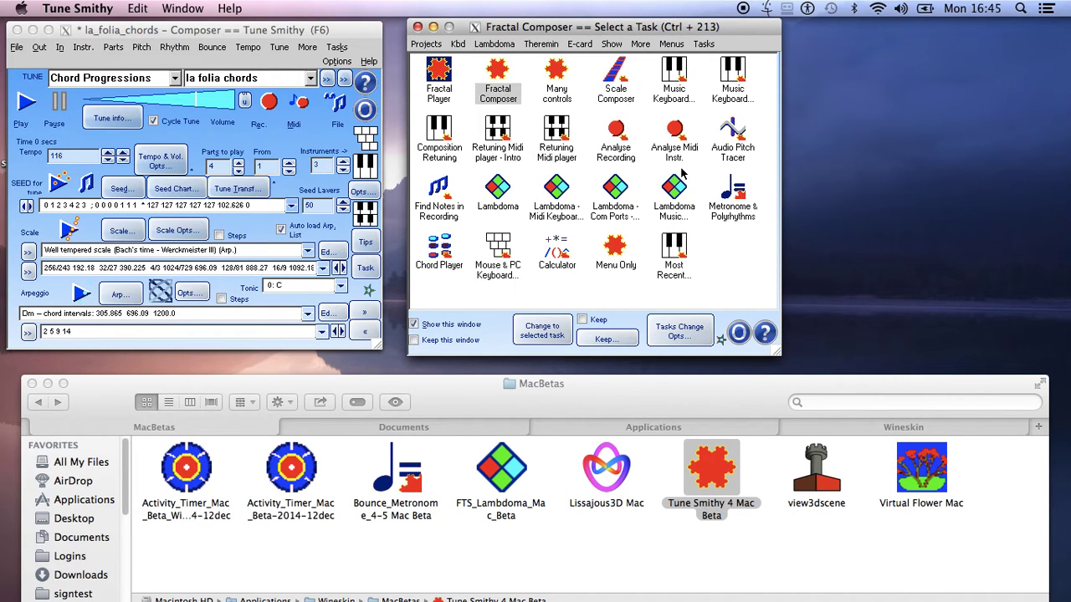
drag(575, 31, 570, 35)
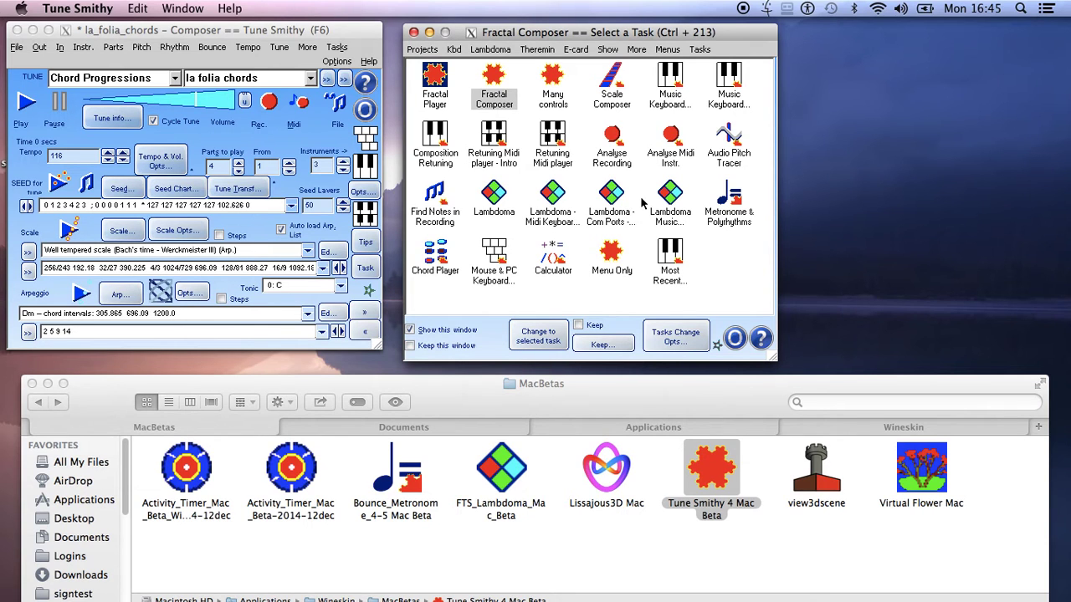
click(609, 93)
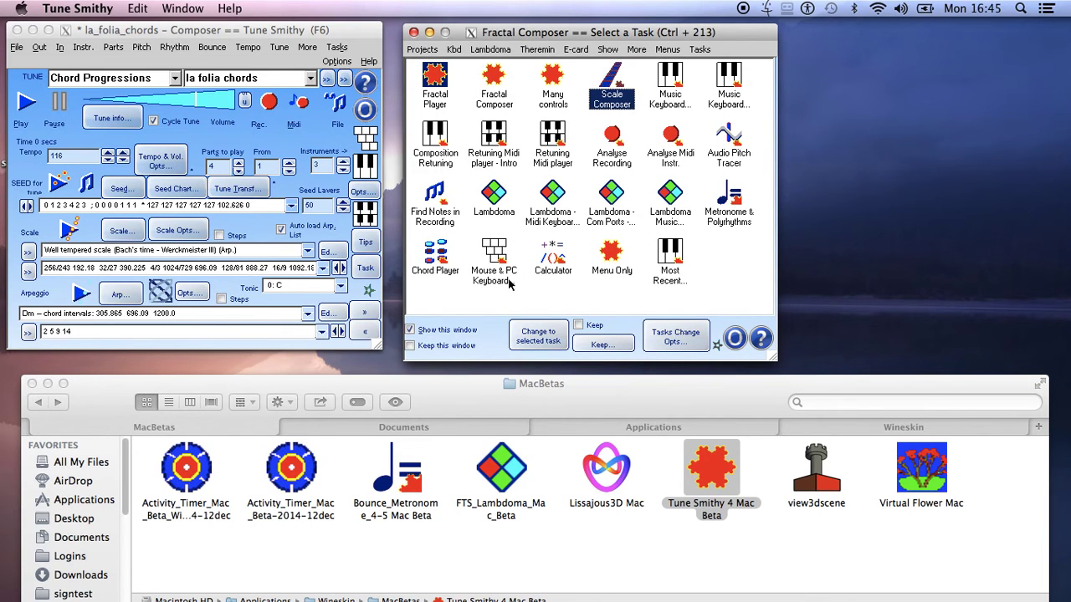
click(495, 256)
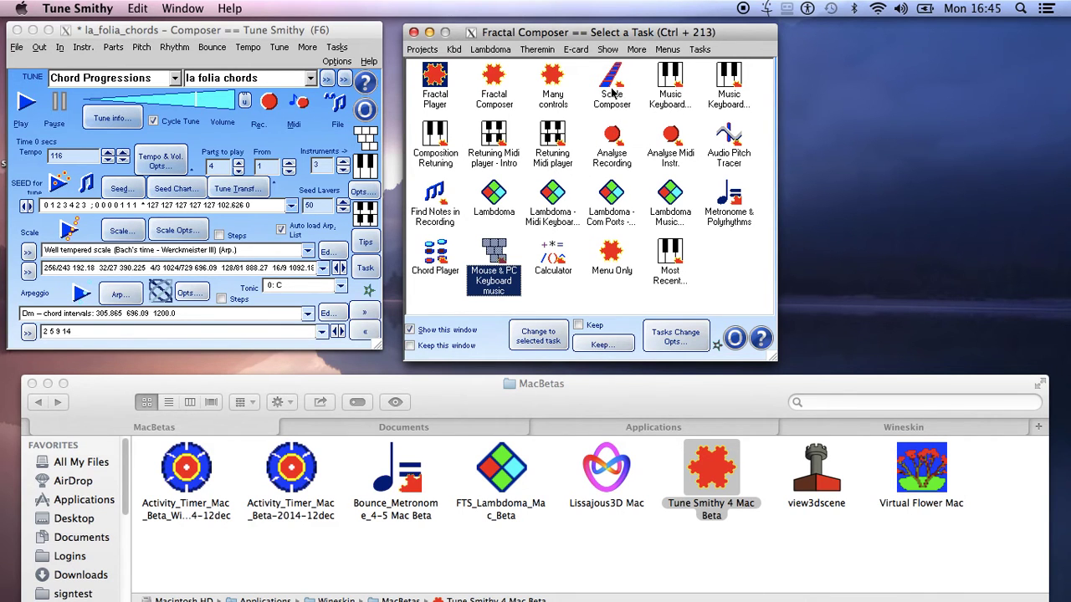
click(668, 83)
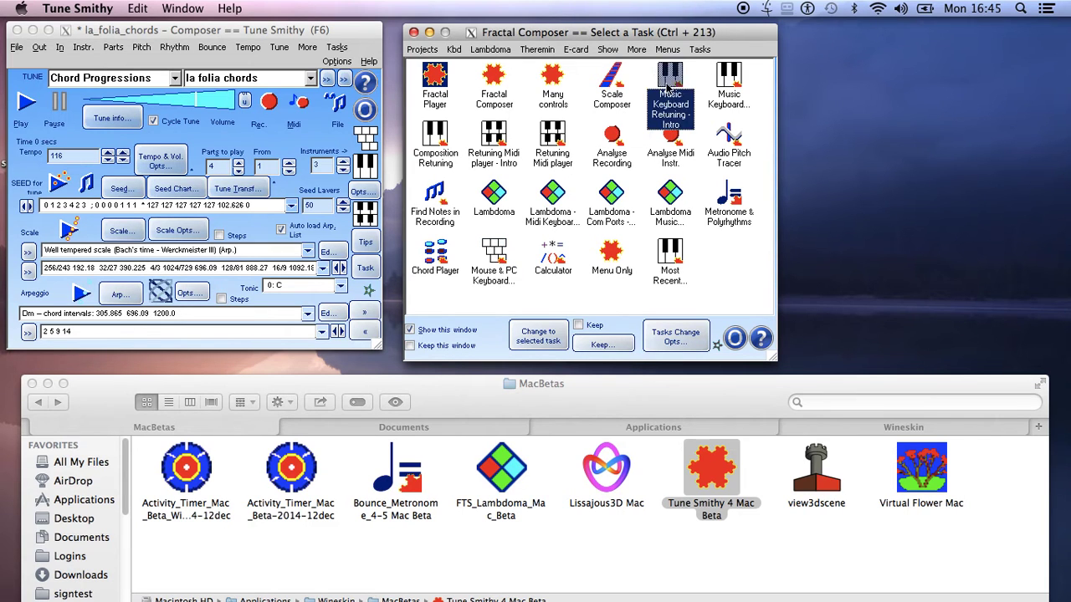
click(727, 84)
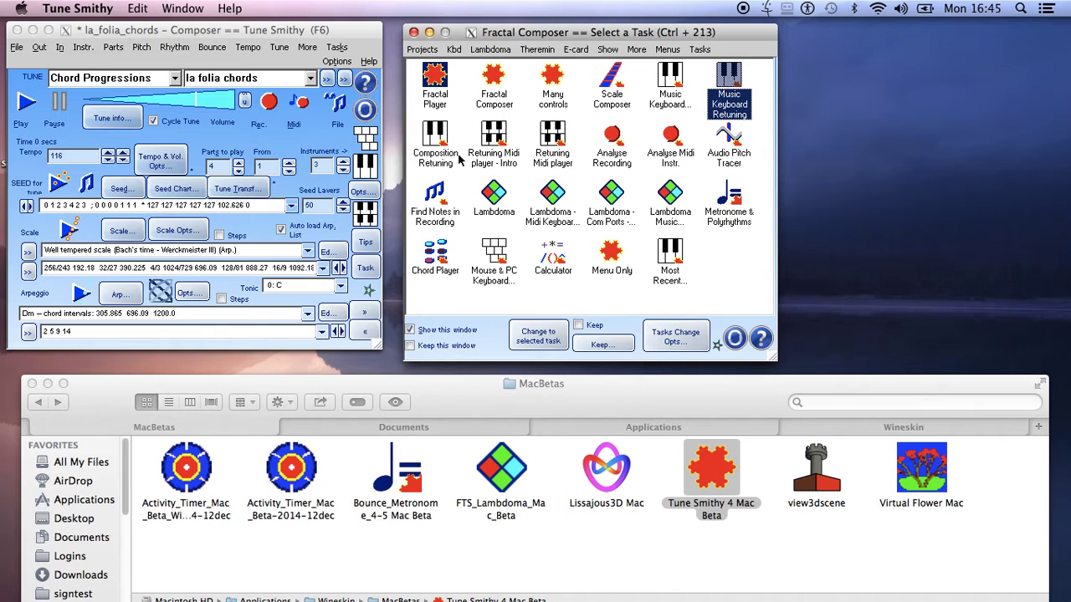
click(551, 150)
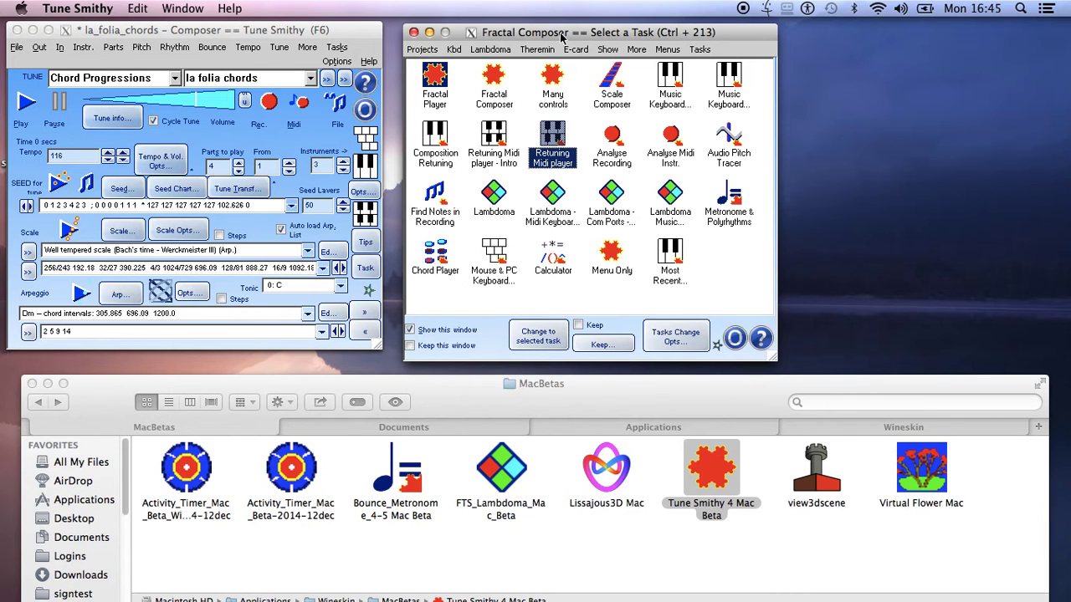
drag(560, 33, 546, 31)
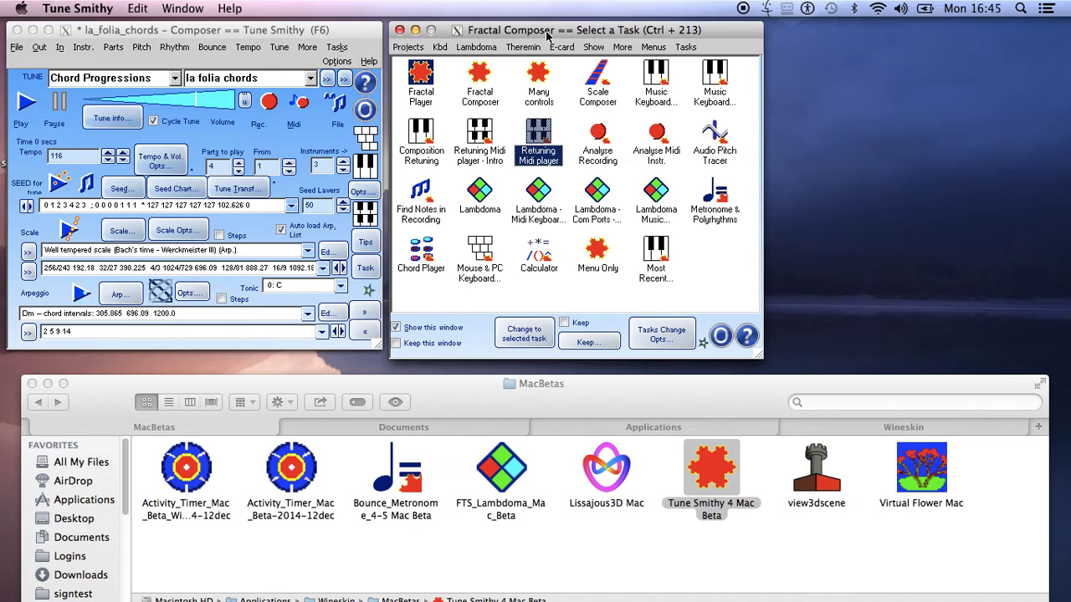
click(483, 197)
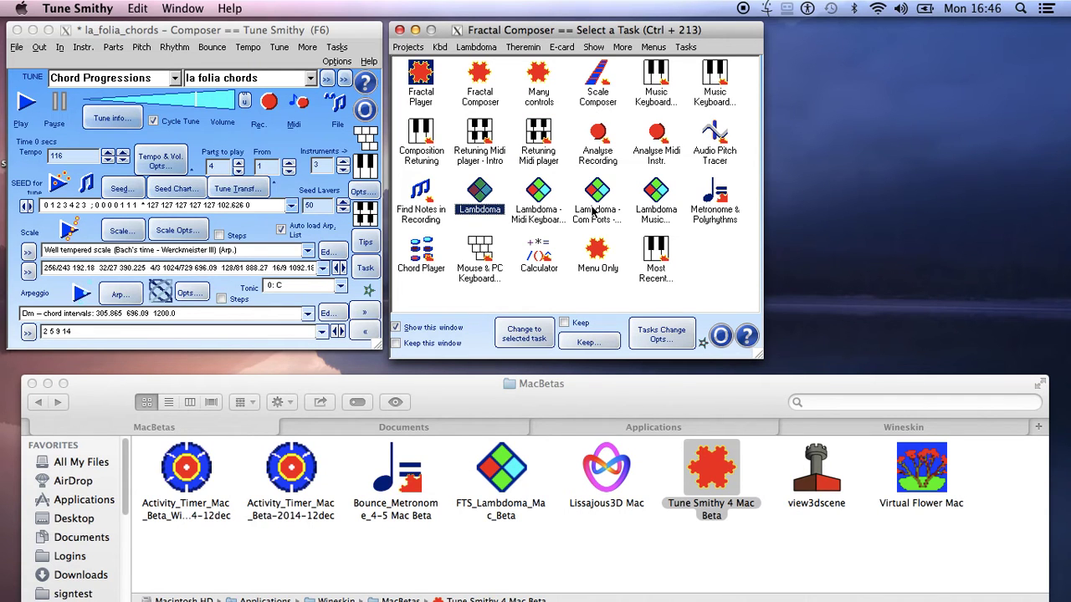
drag(504, 33, 543, 40)
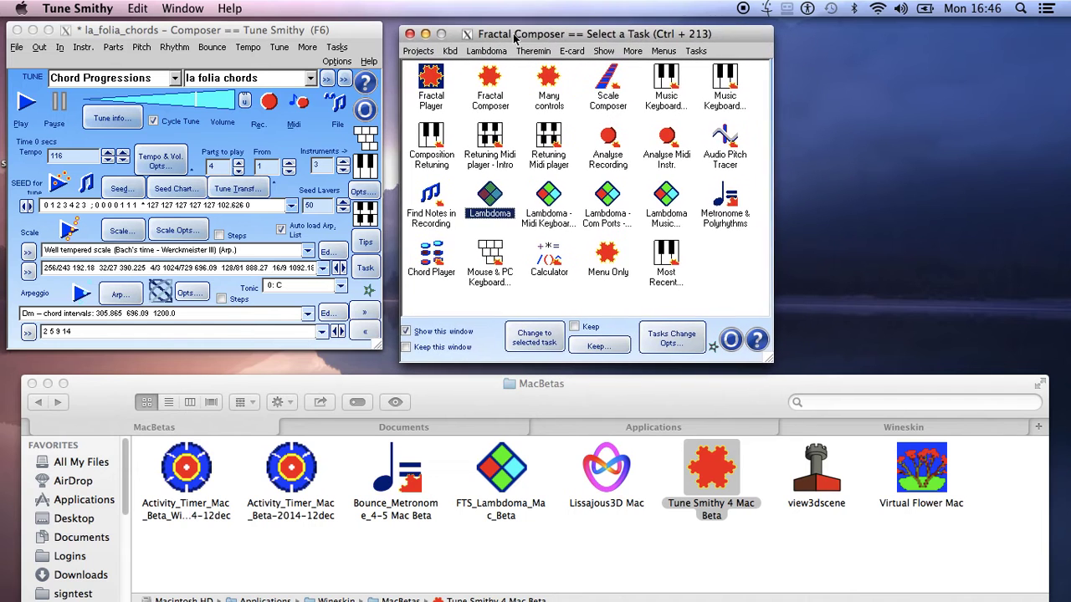
drag(516, 34, 509, 32)
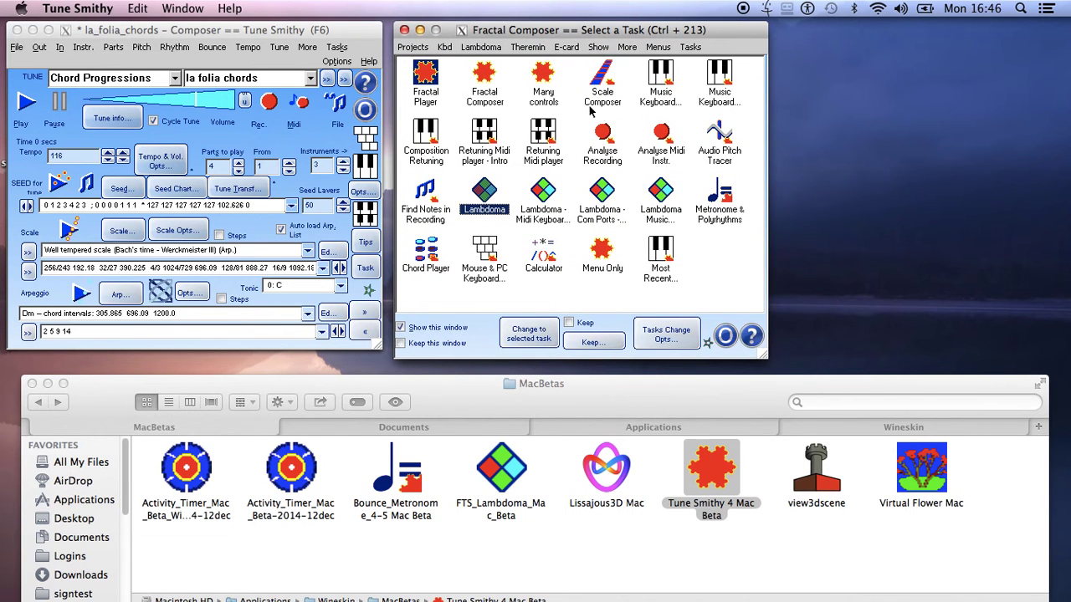
click(604, 147)
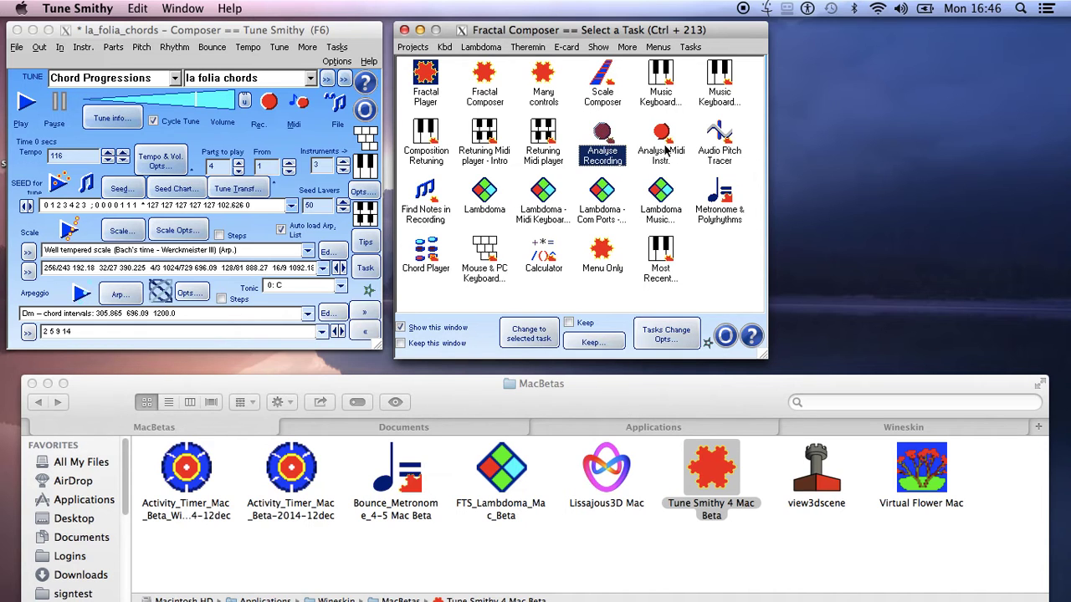
click(666, 149)
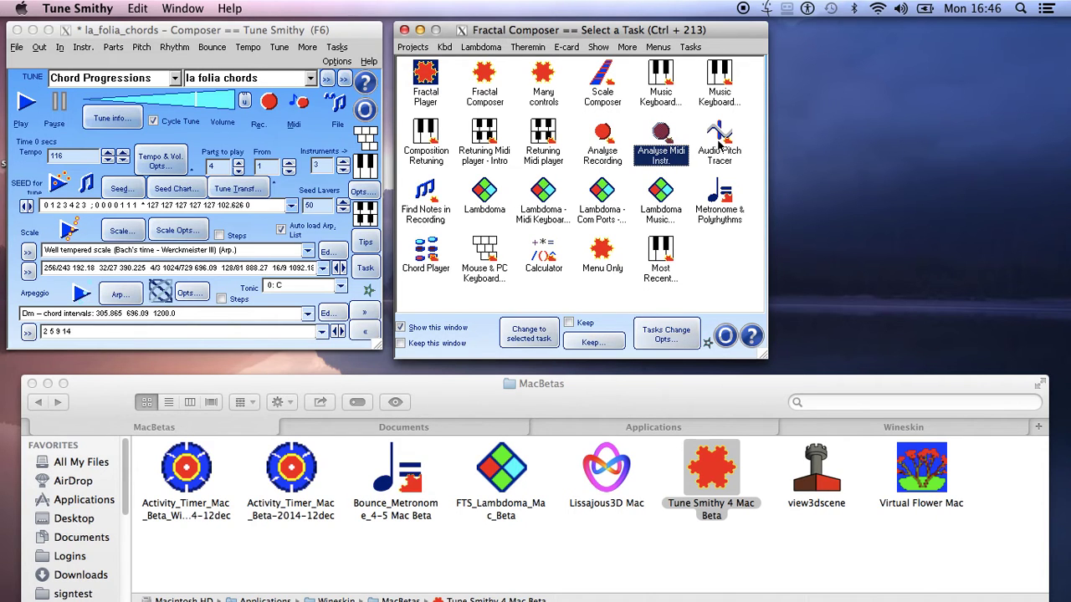
click(715, 149)
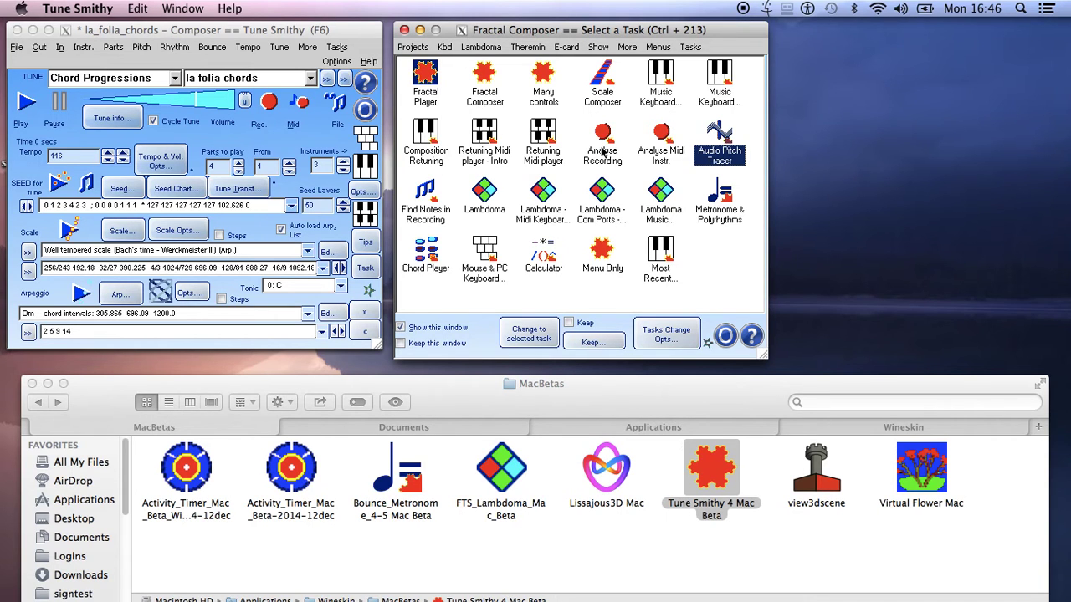
click(662, 136)
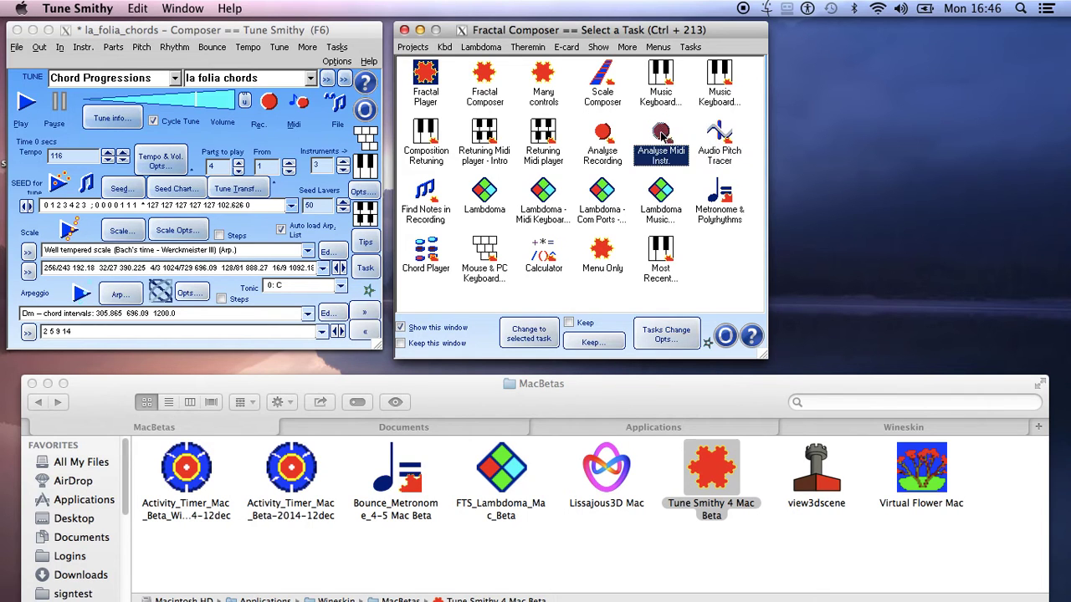
click(720, 147)
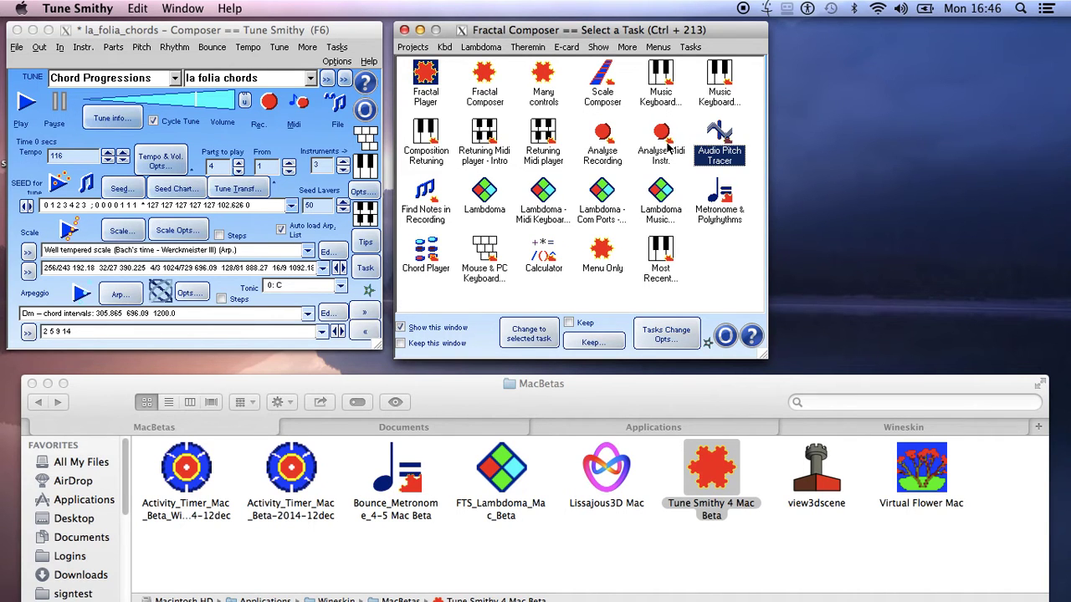
click(669, 149)
click(611, 144)
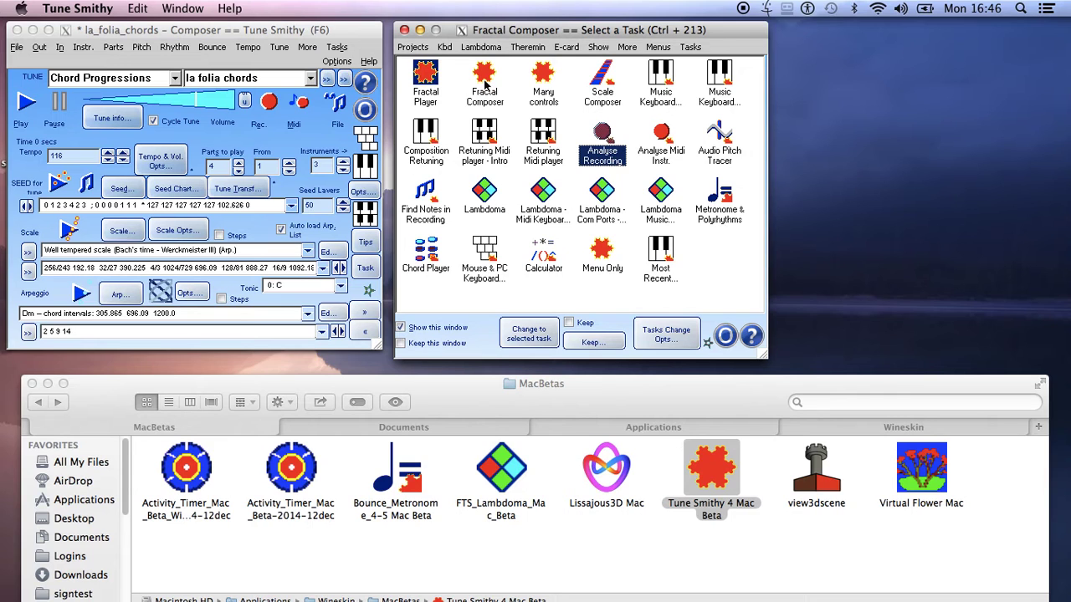
click(485, 83)
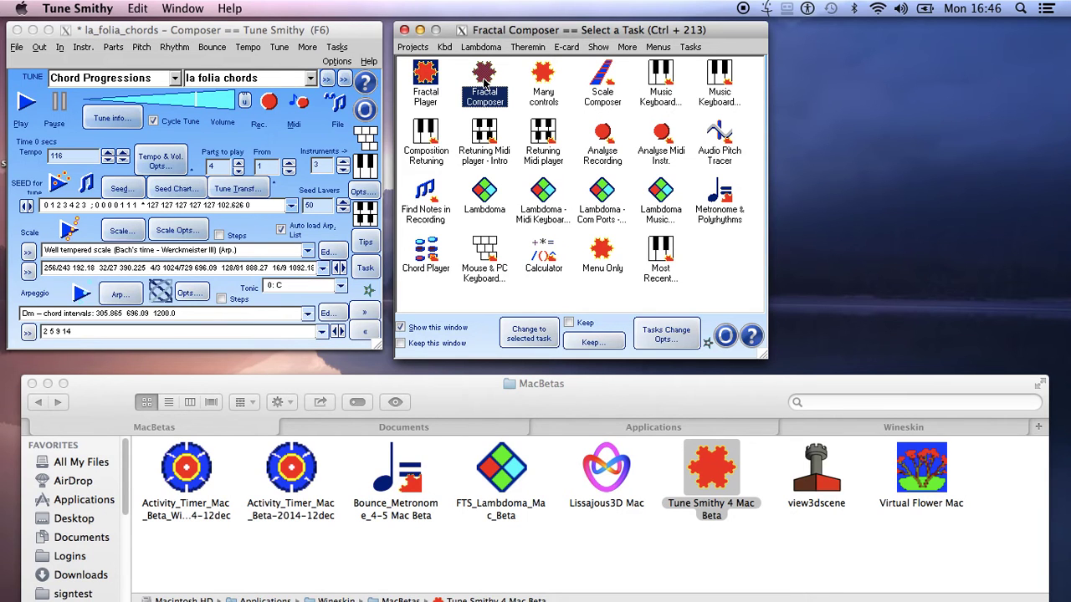
Select the Fractal Player task and play the la folia chords tune in the Composer.
mouse_move(474, 35)
mouse_down()
mouse_move(457, 31)
mouse_move(467, 35)
mouse_up()
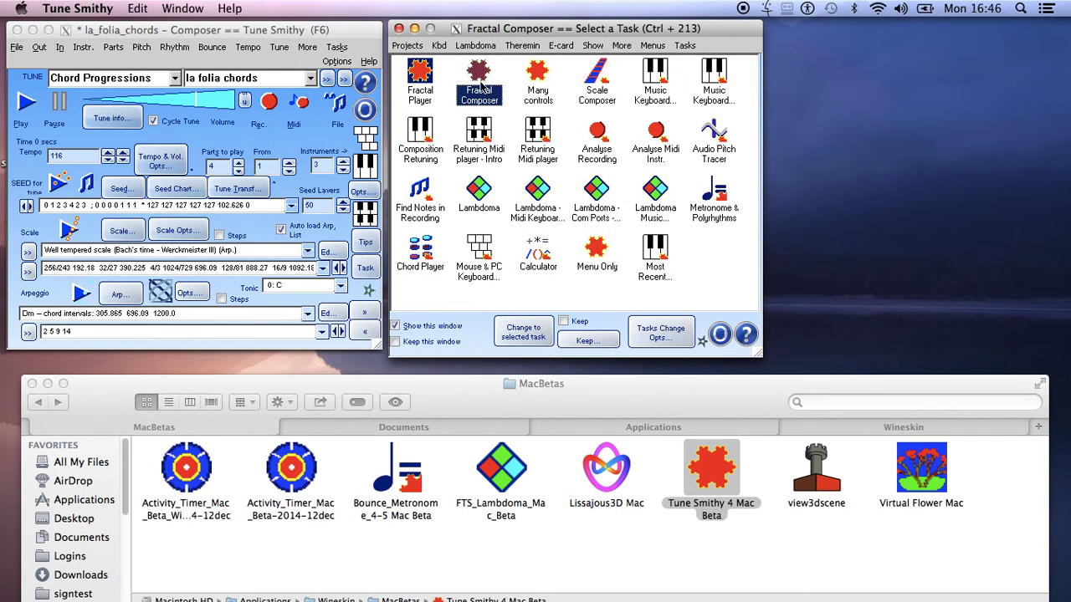
click(428, 89)
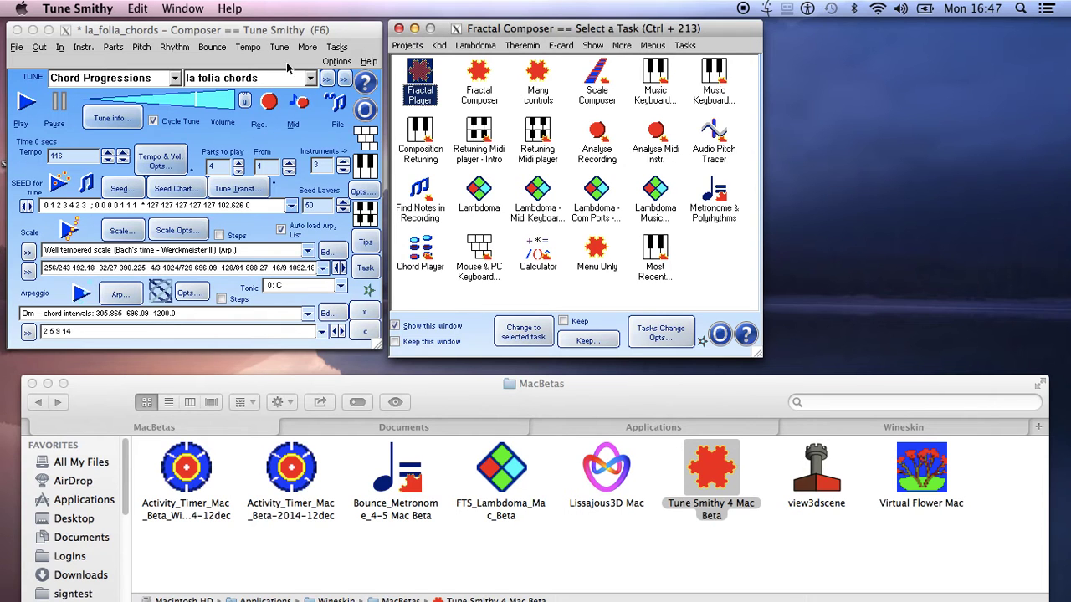
click(214, 33)
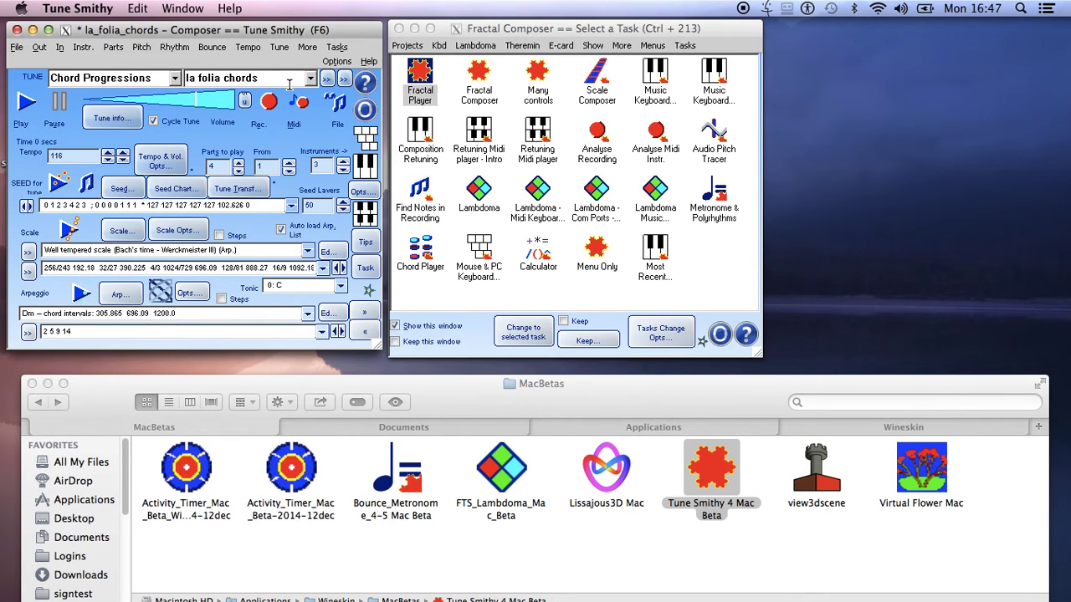
click(19, 109)
click(113, 124)
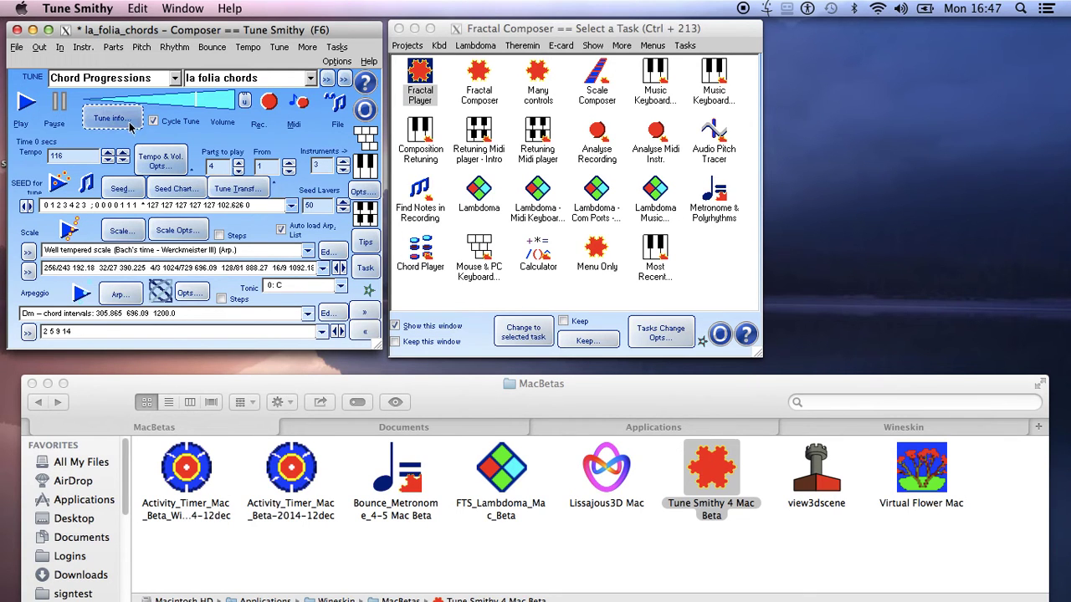
click(23, 103)
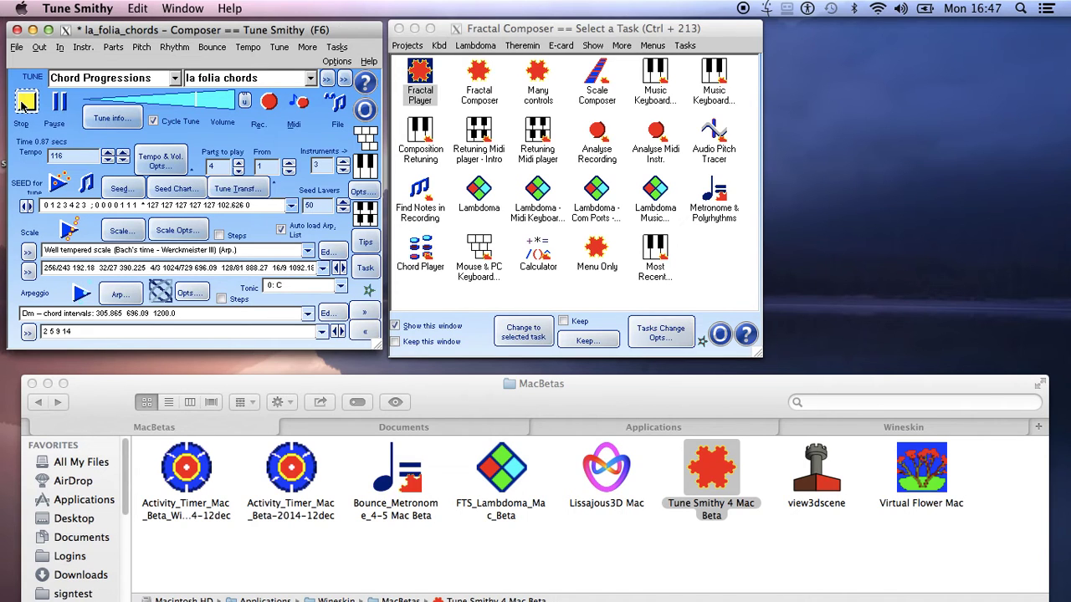
Load the jungle frog chorus tune, play it briefly, then stop it.
click(311, 78)
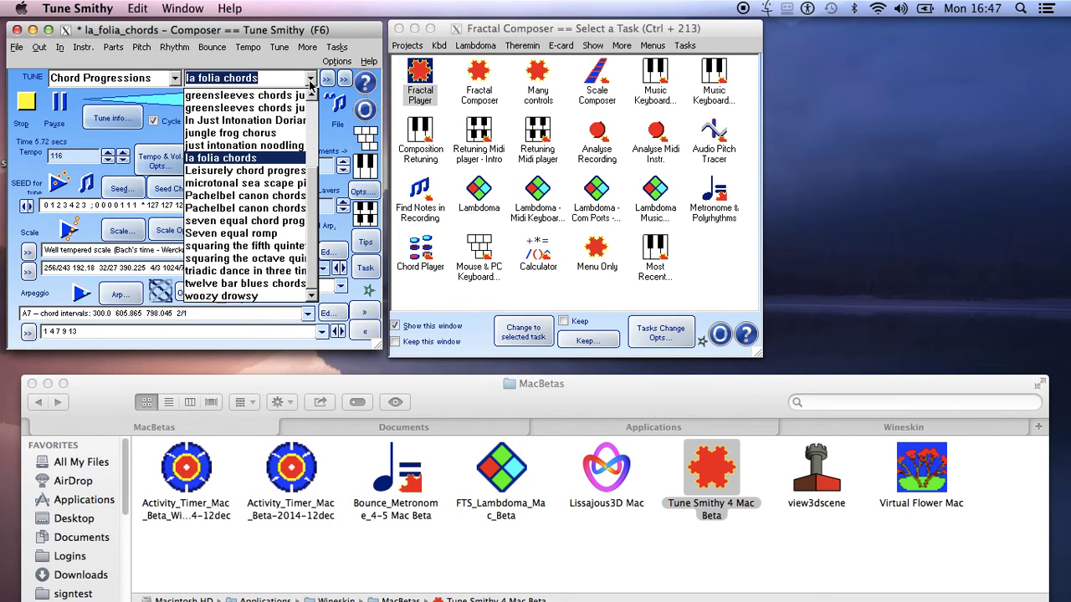
click(276, 134)
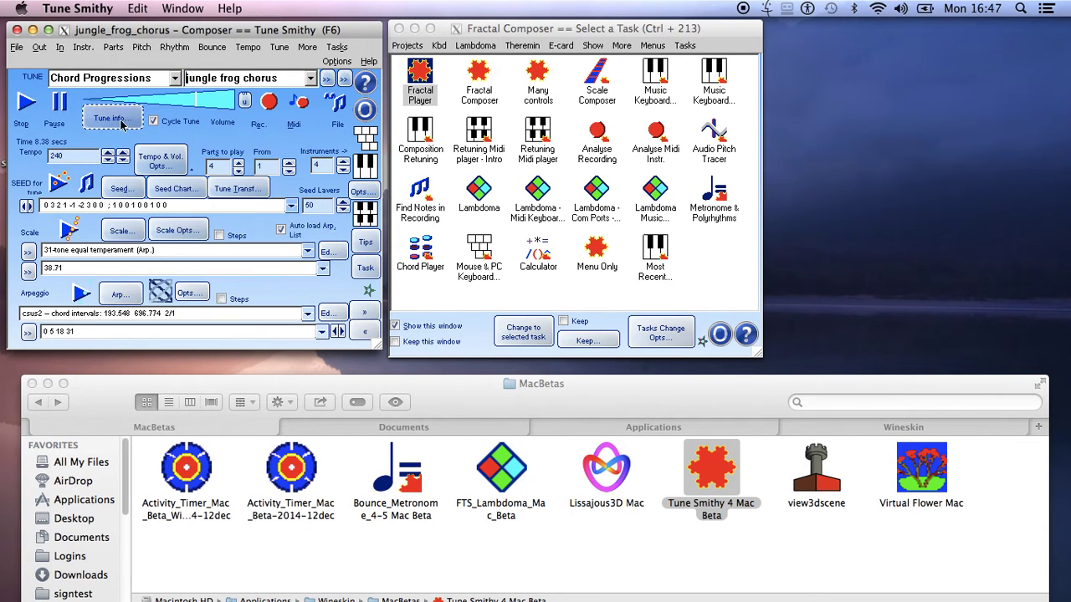
click(28, 103)
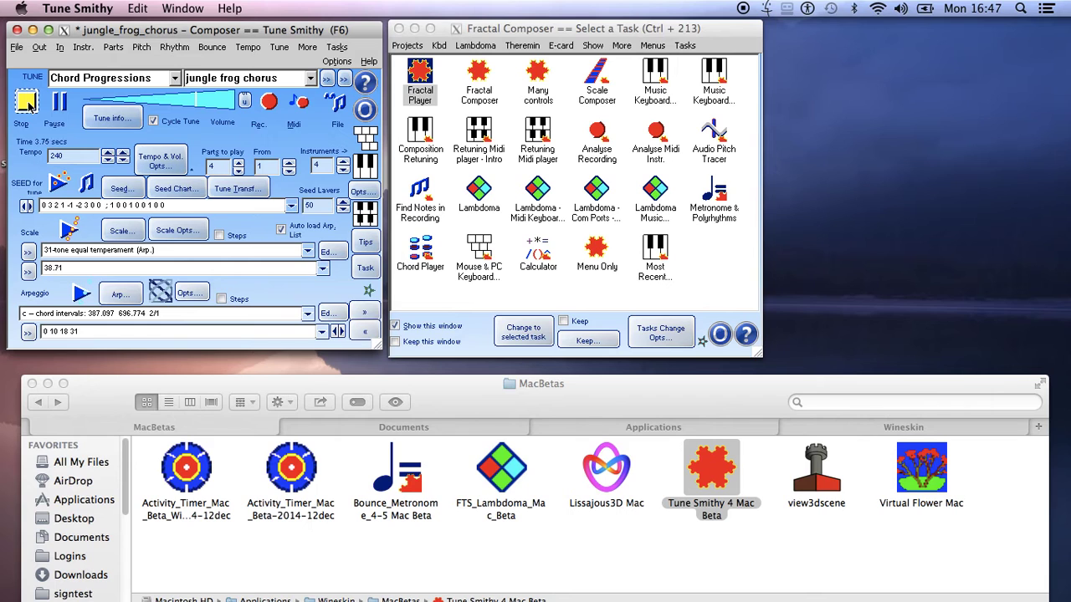
click(28, 103)
Switch to the Fibonacci Rhythm category and play the beautiful 13 limit harmonic series melody.
click(178, 82)
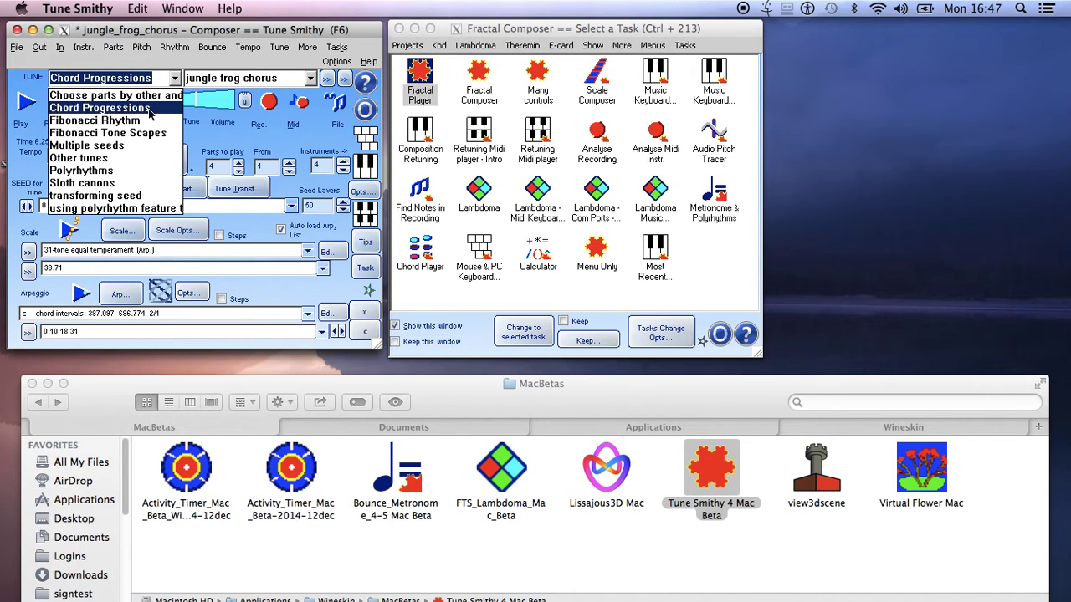
click(128, 121)
click(311, 78)
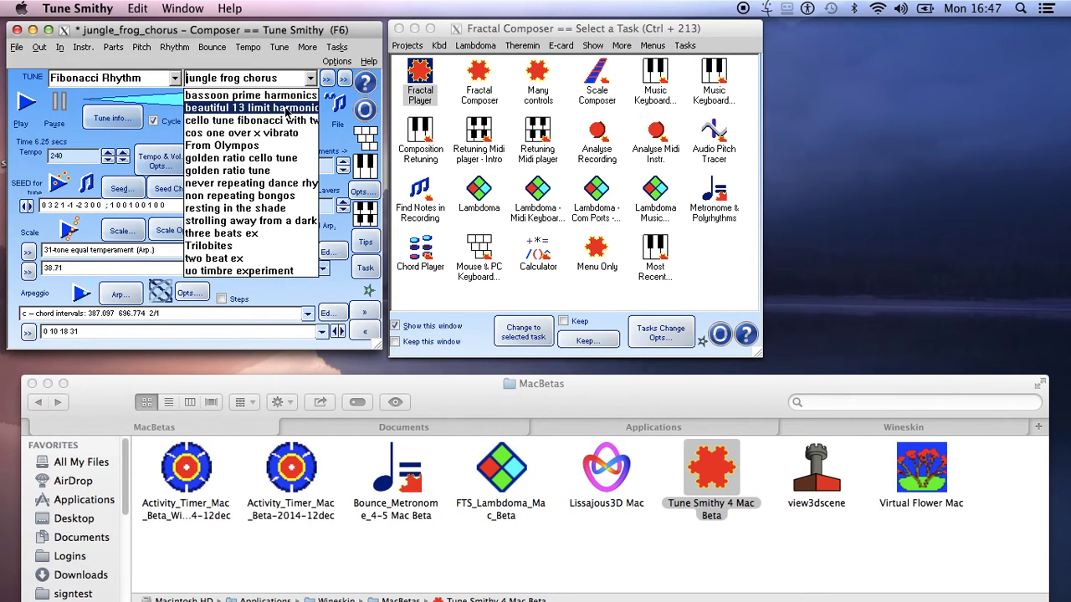
click(287, 109)
click(27, 102)
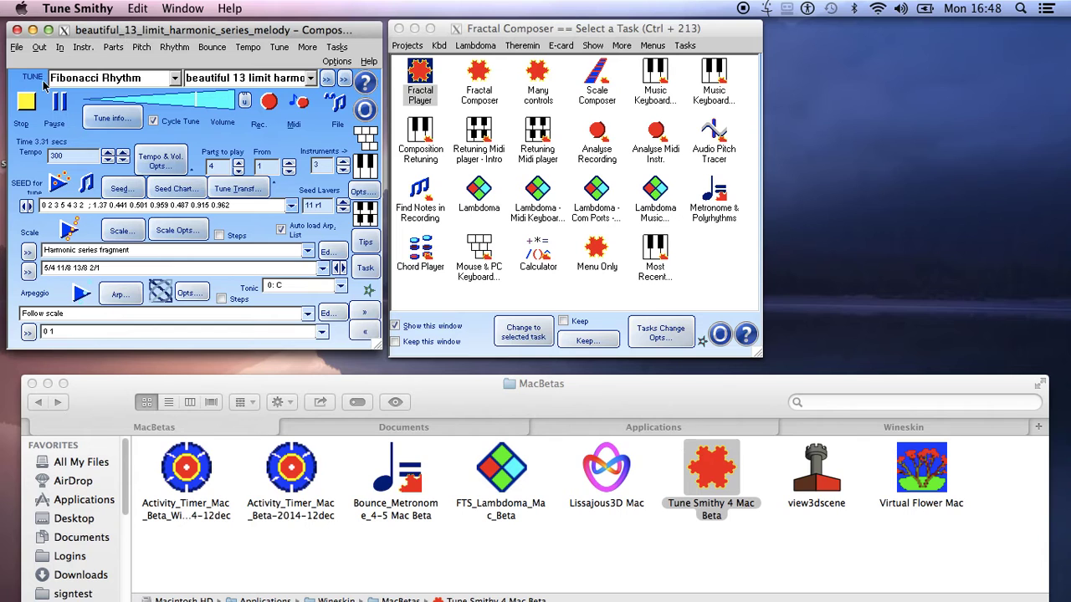
click(176, 80)
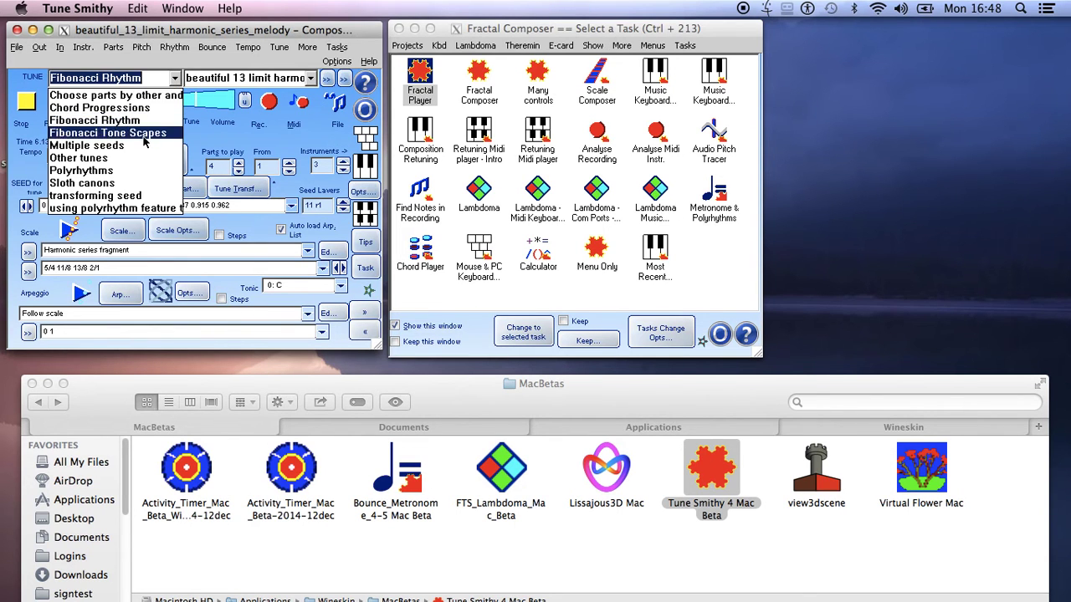
Load Bells of Faerie from the Sloth canons category, play it, then stop it.
click(100, 184)
click(309, 79)
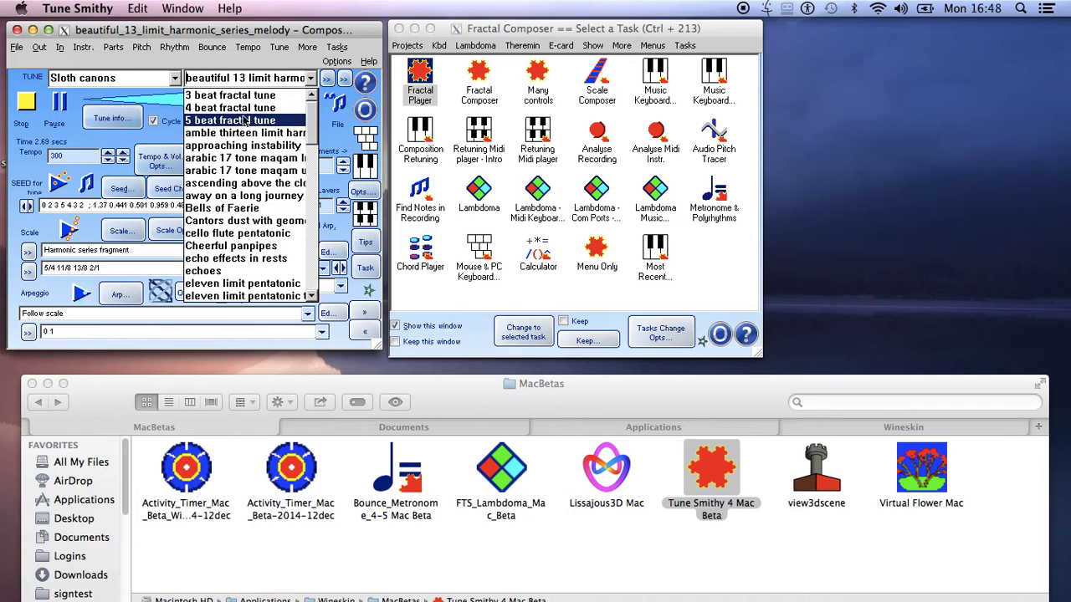
click(254, 210)
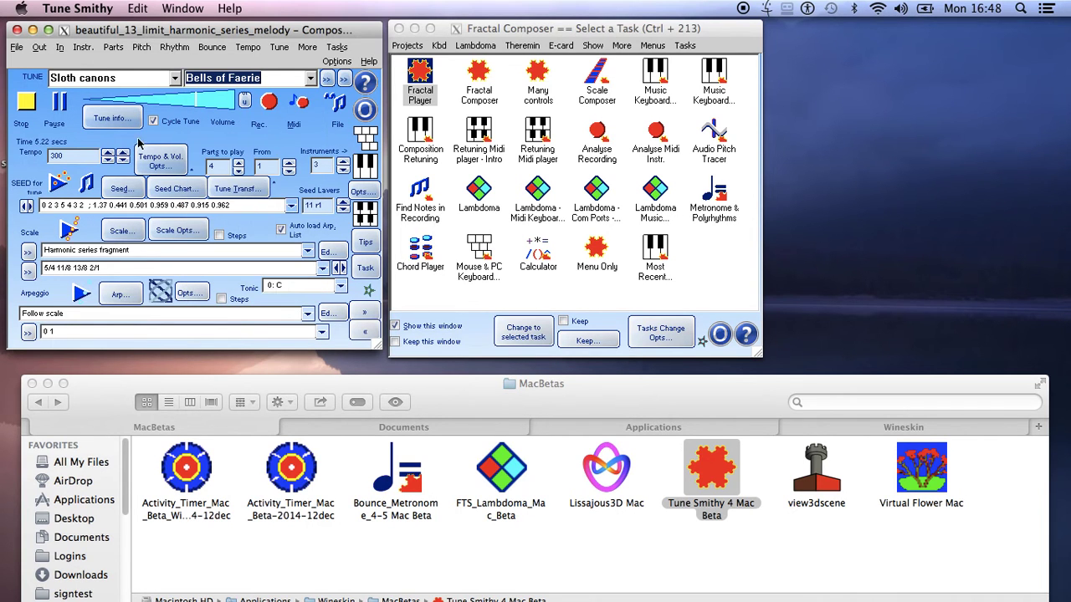
click(36, 103)
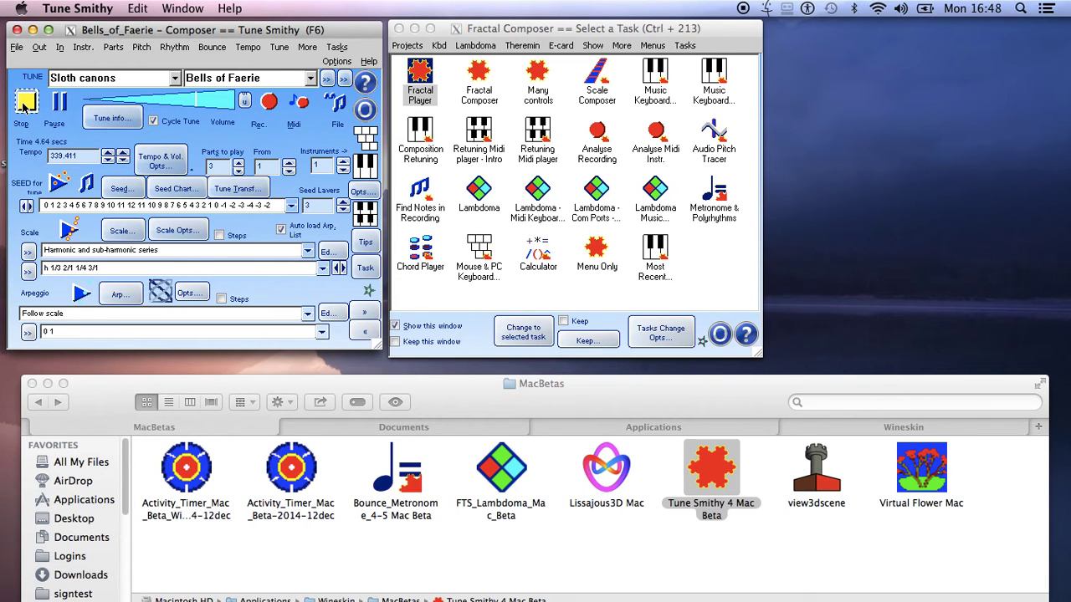
click(25, 100)
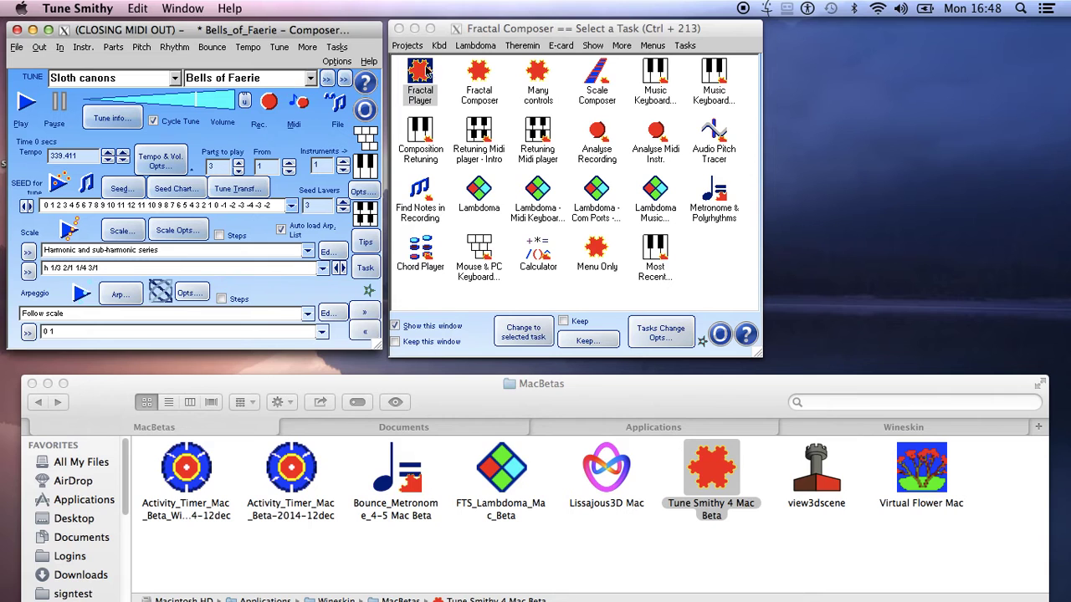
drag(171, 36, 166, 36)
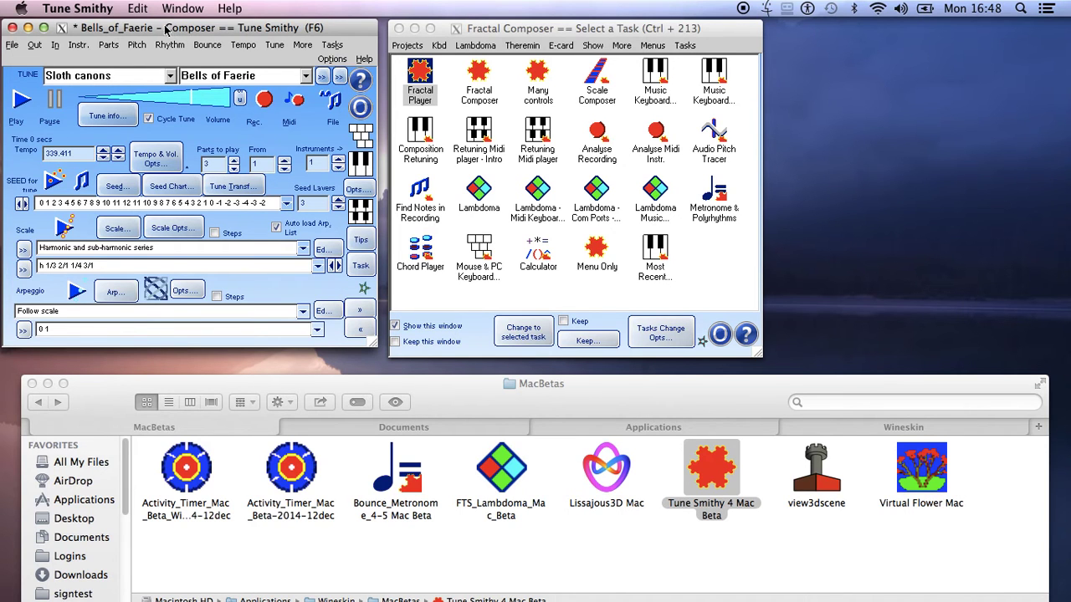
click(167, 30)
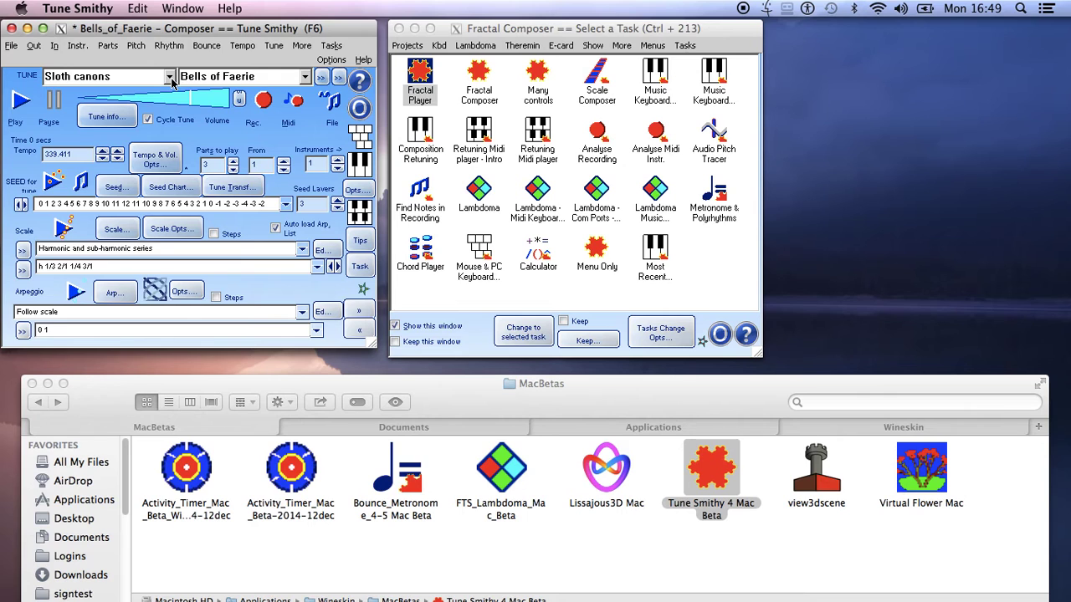
click(305, 78)
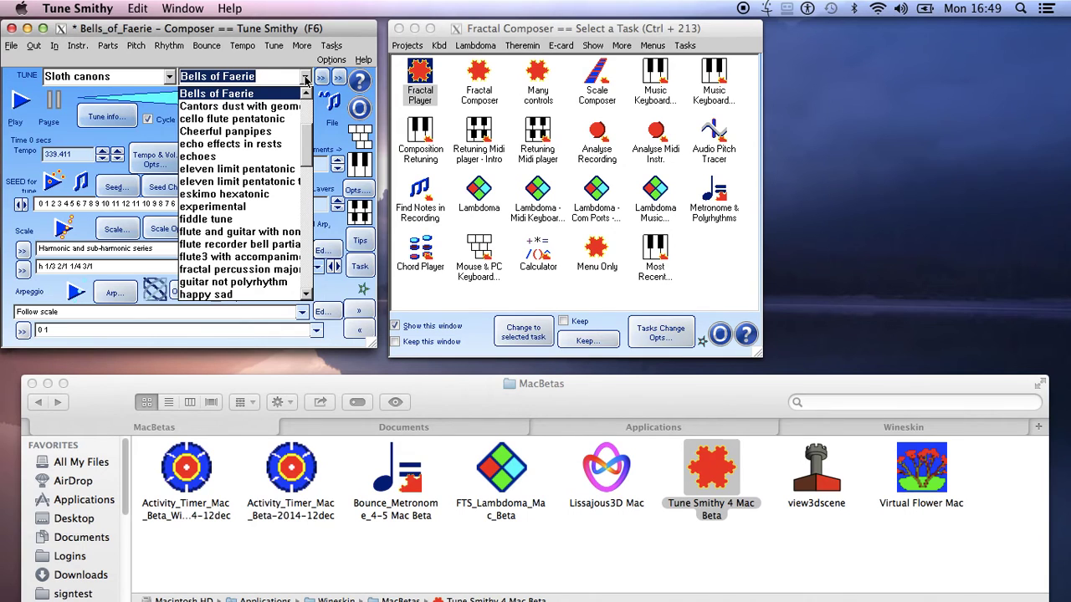
click(270, 38)
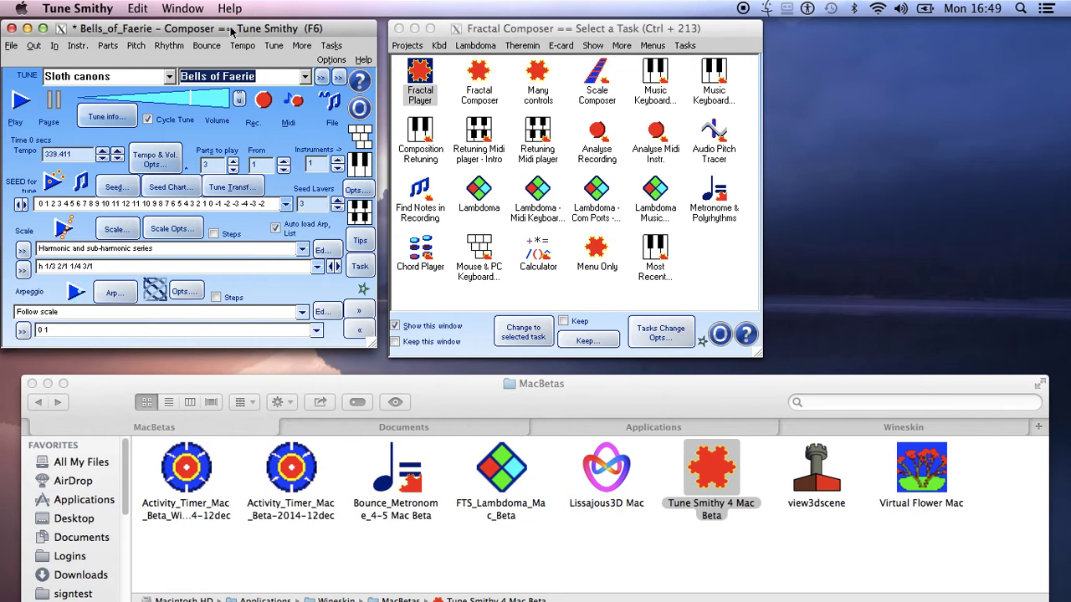
drag(231, 31, 240, 28)
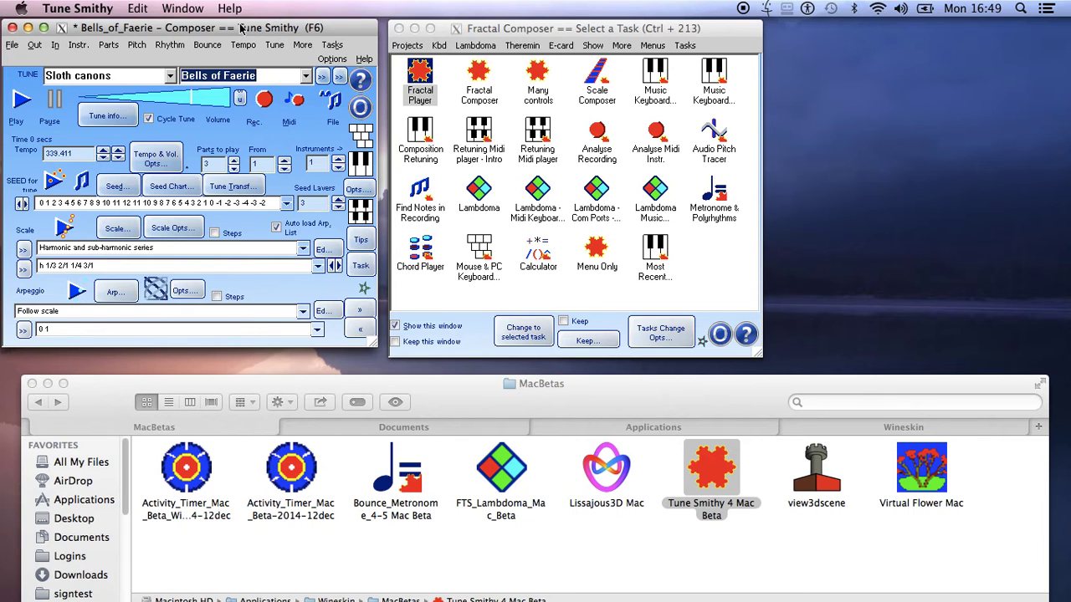
drag(241, 29, 243, 31)
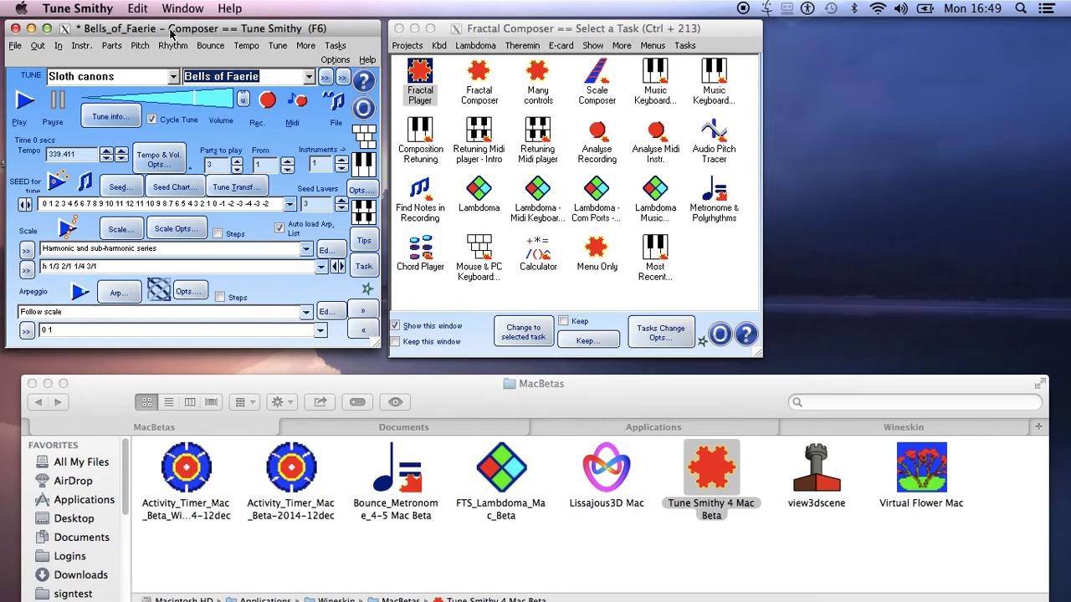
drag(172, 34, 170, 34)
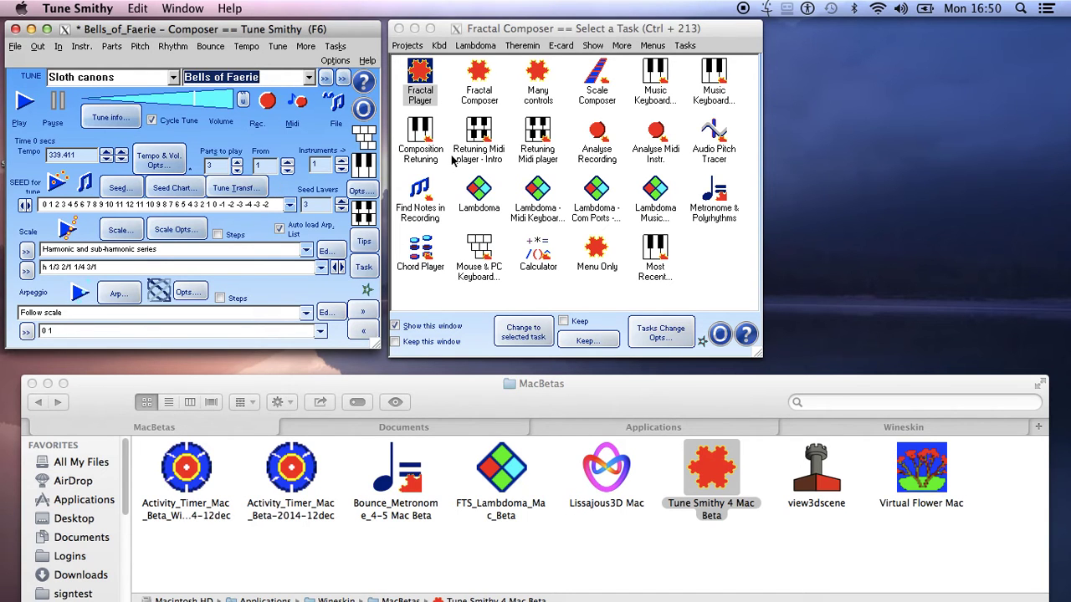
click(171, 48)
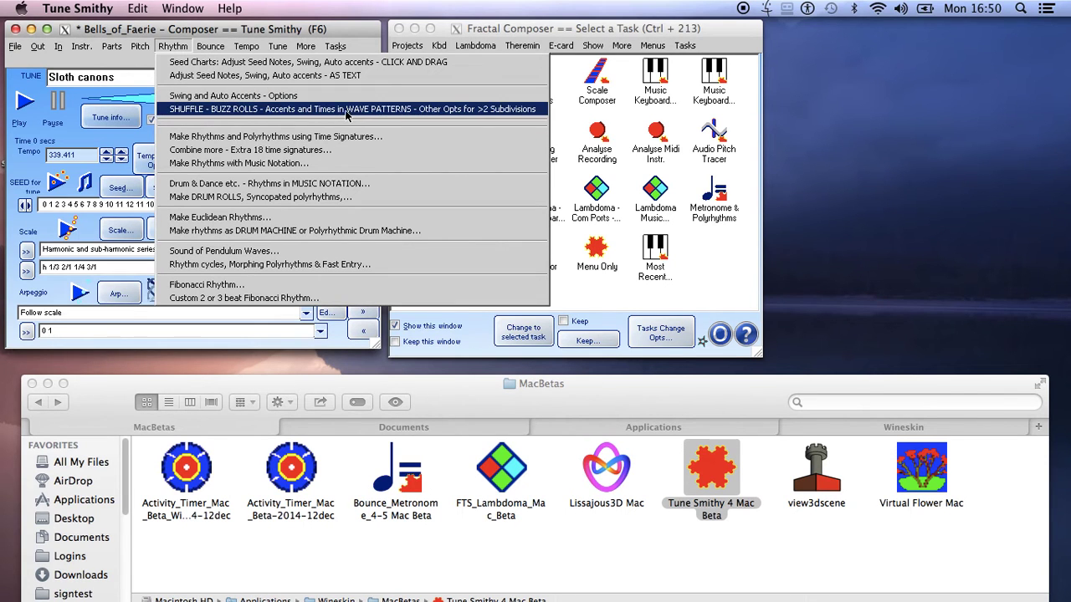
Open the Drum & Dance rhythm window, drag it aside, and close it.
click(287, 183)
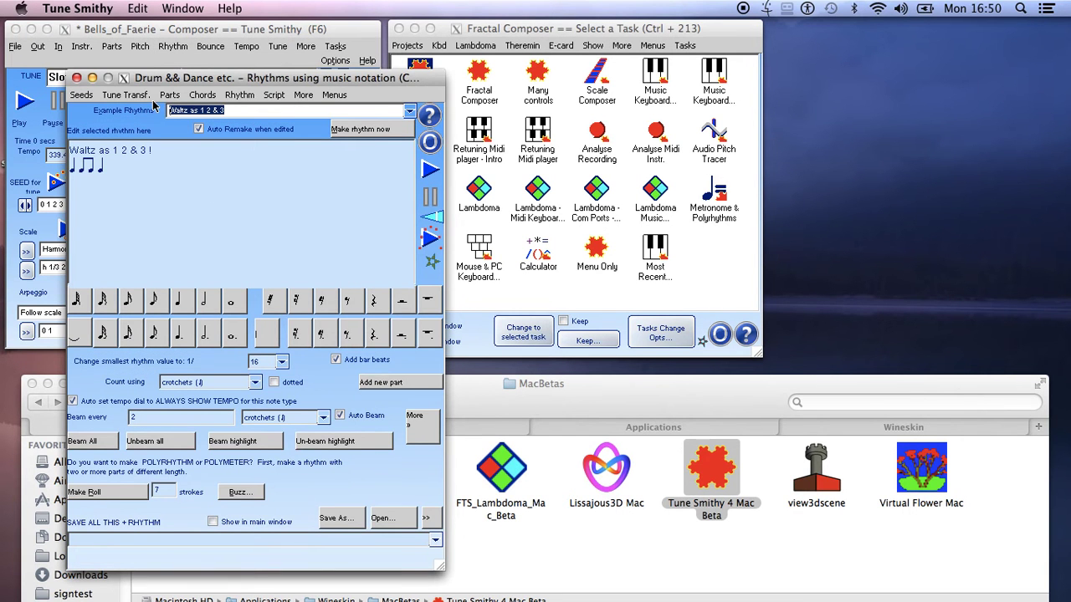
drag(165, 79, 609, 171)
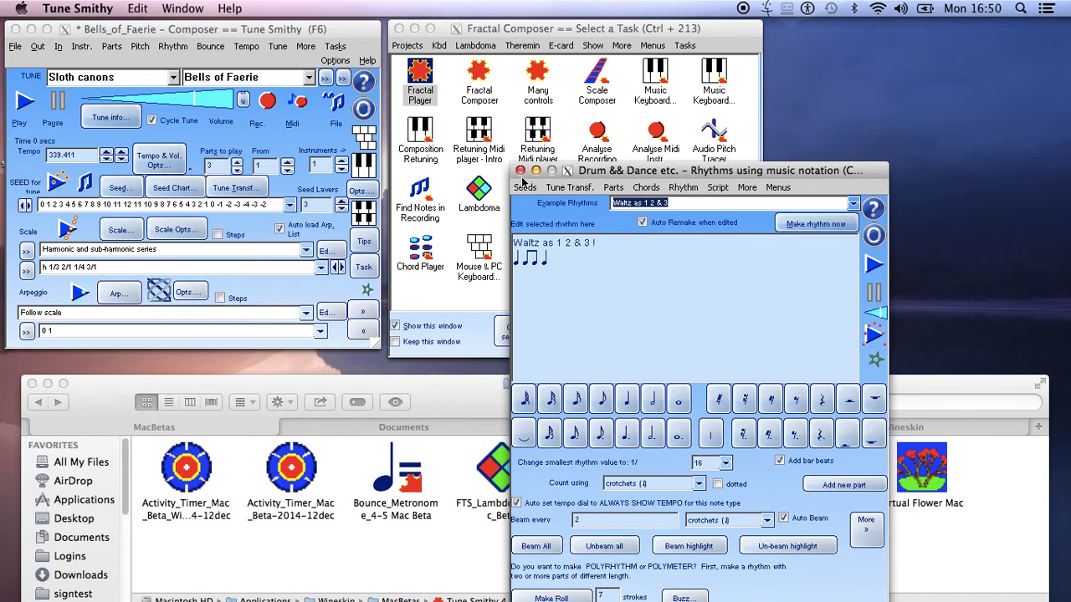
click(521, 171)
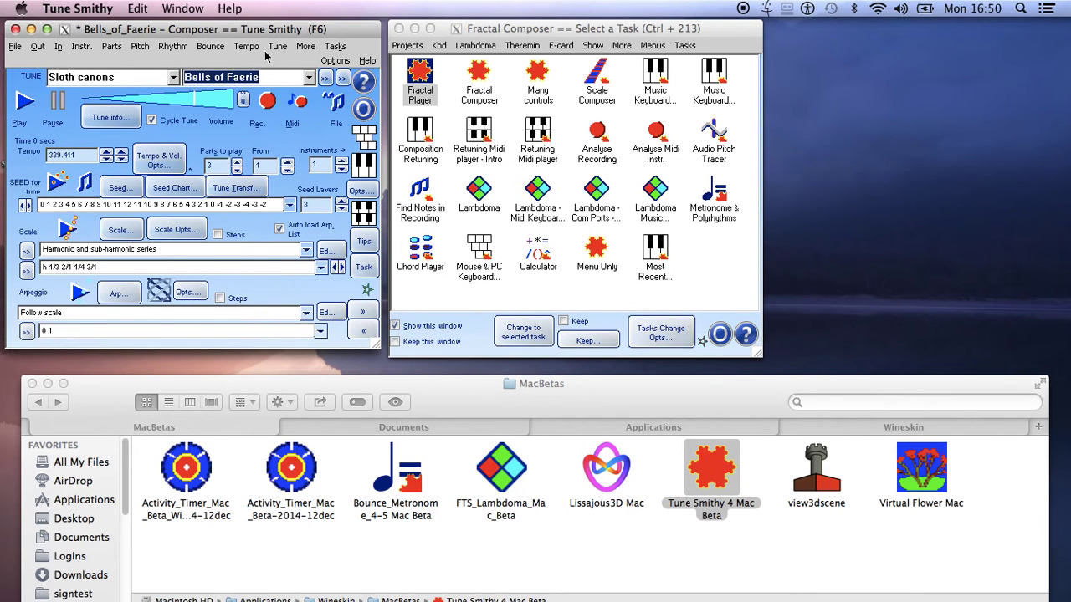
Browse the Rhythm and Bounce menus without choosing anything and nudge the Composer window.
click(174, 47)
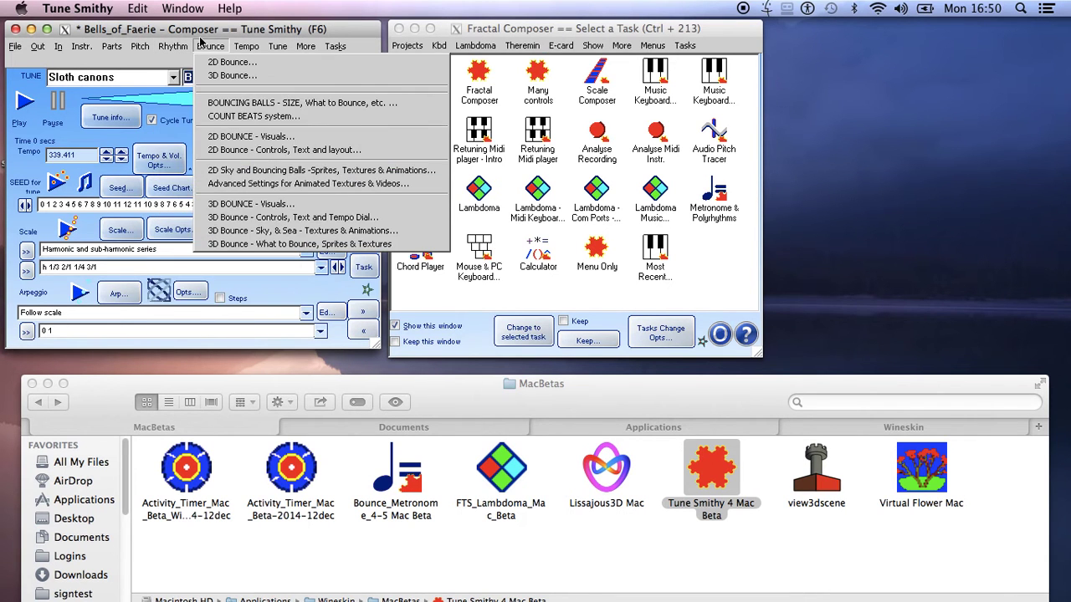
click(191, 33)
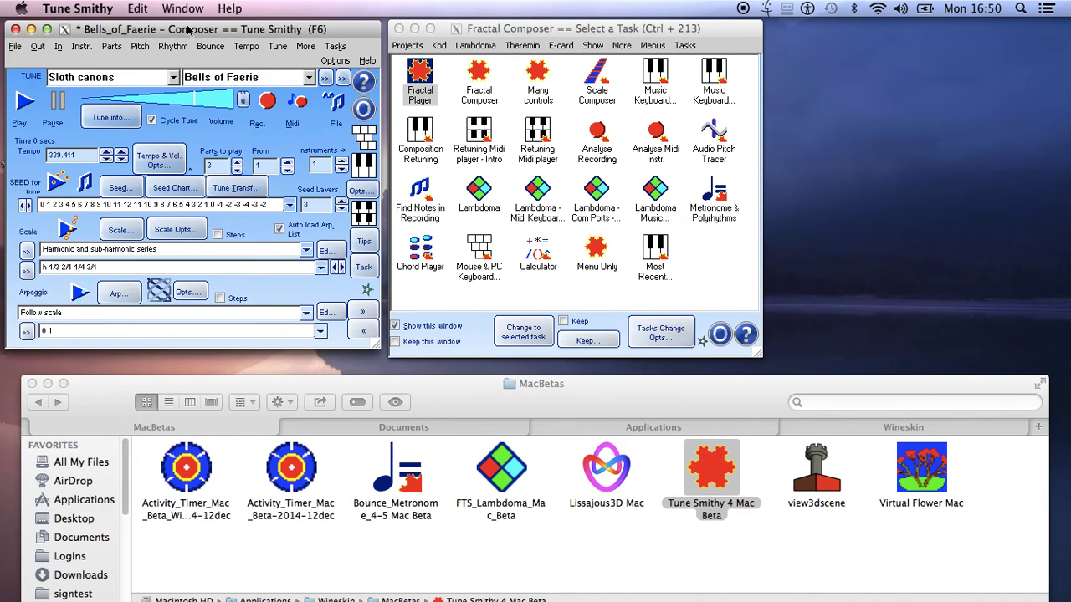
drag(189, 33, 185, 33)
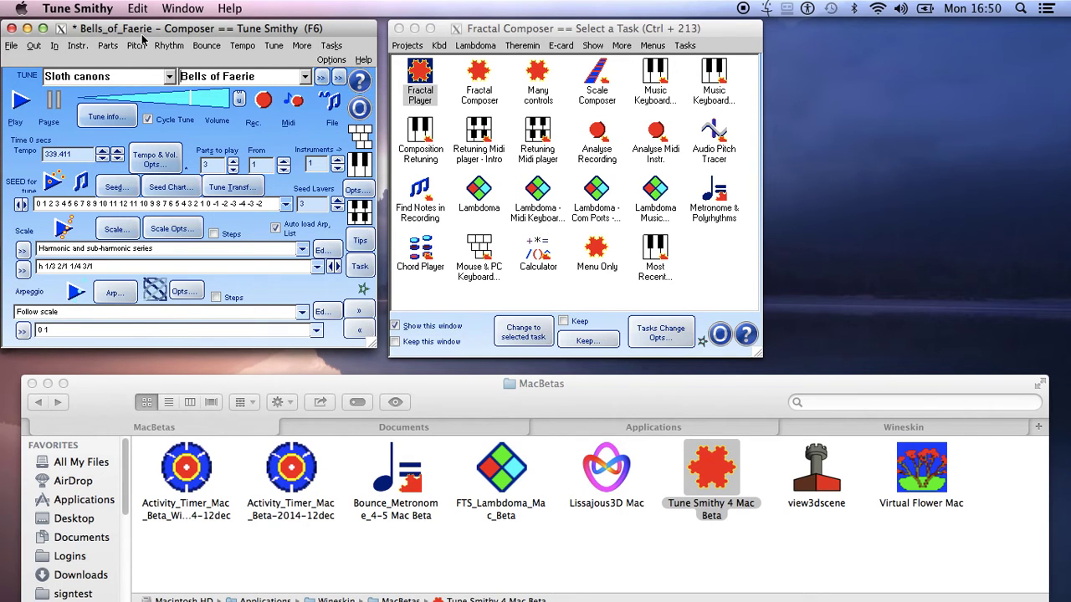
drag(149, 30, 151, 32)
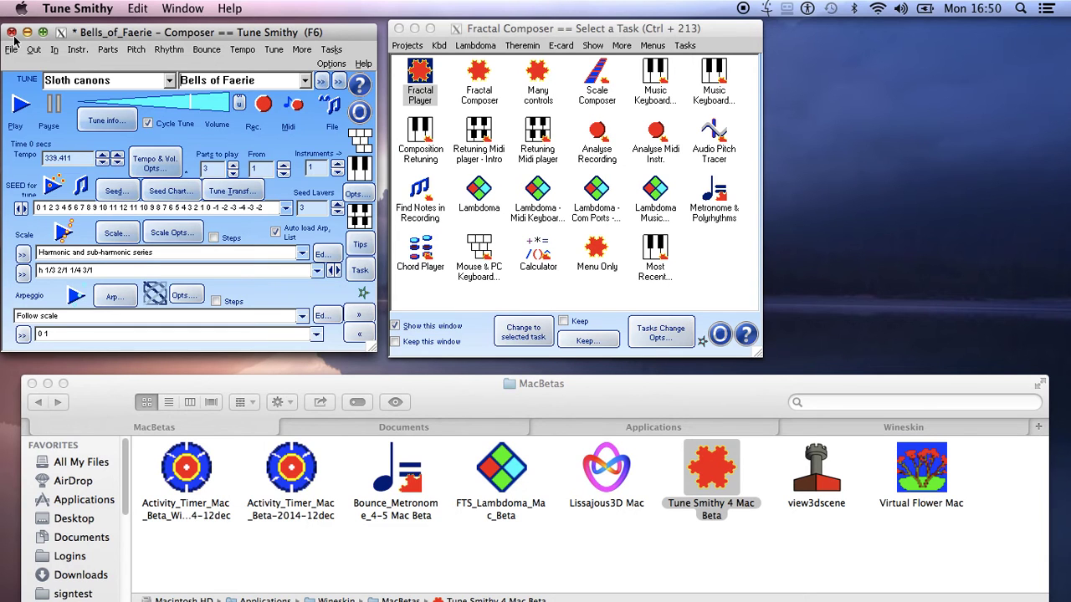
Close Tune Smithy and launch the Activity Timer beta with the Mac driver.
click(12, 32)
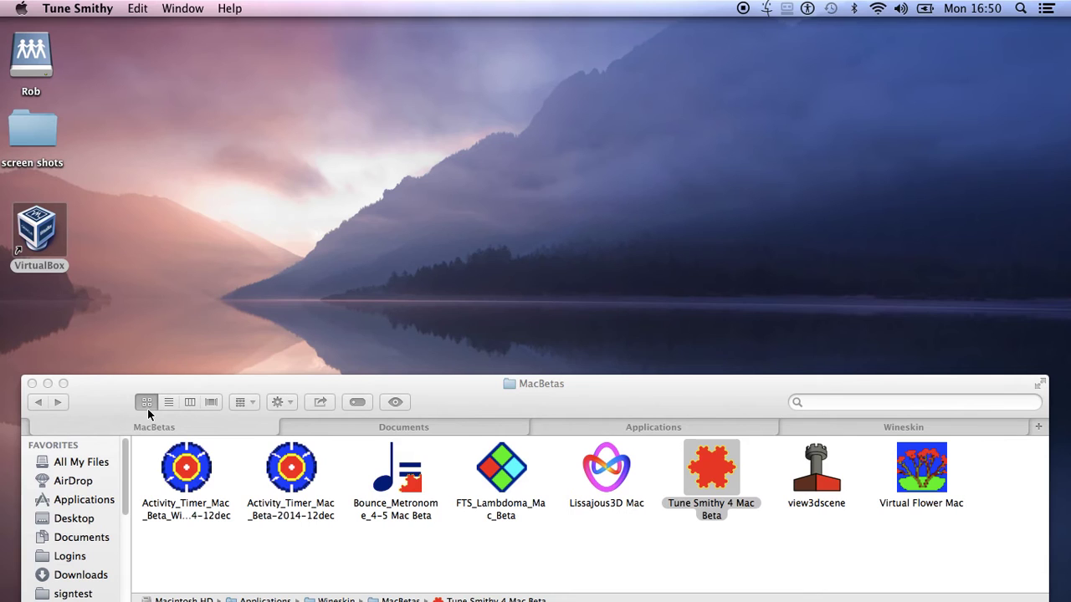
click(192, 496)
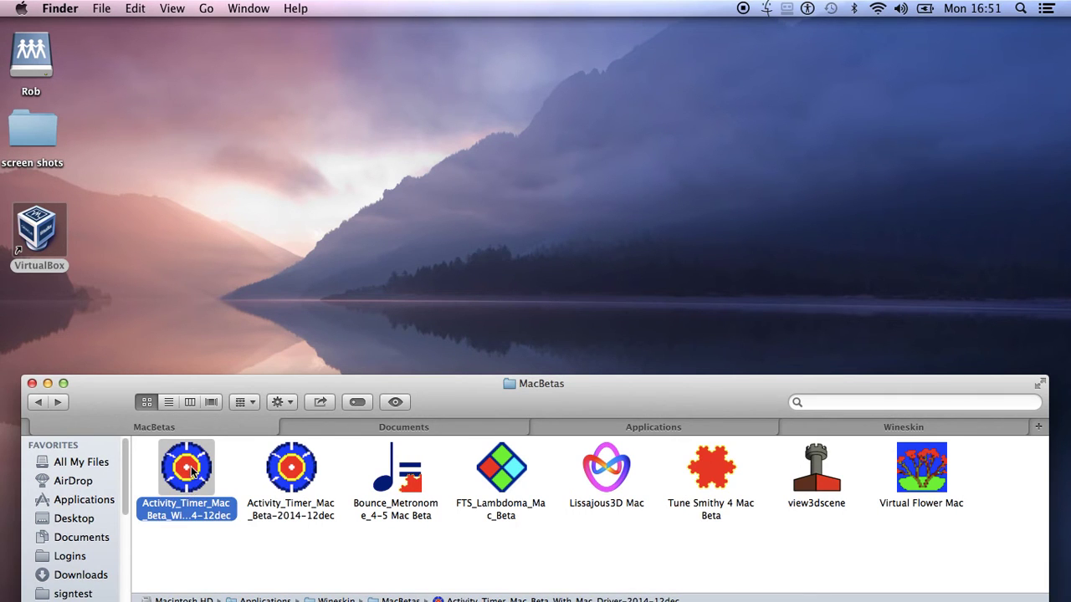
click(310, 487)
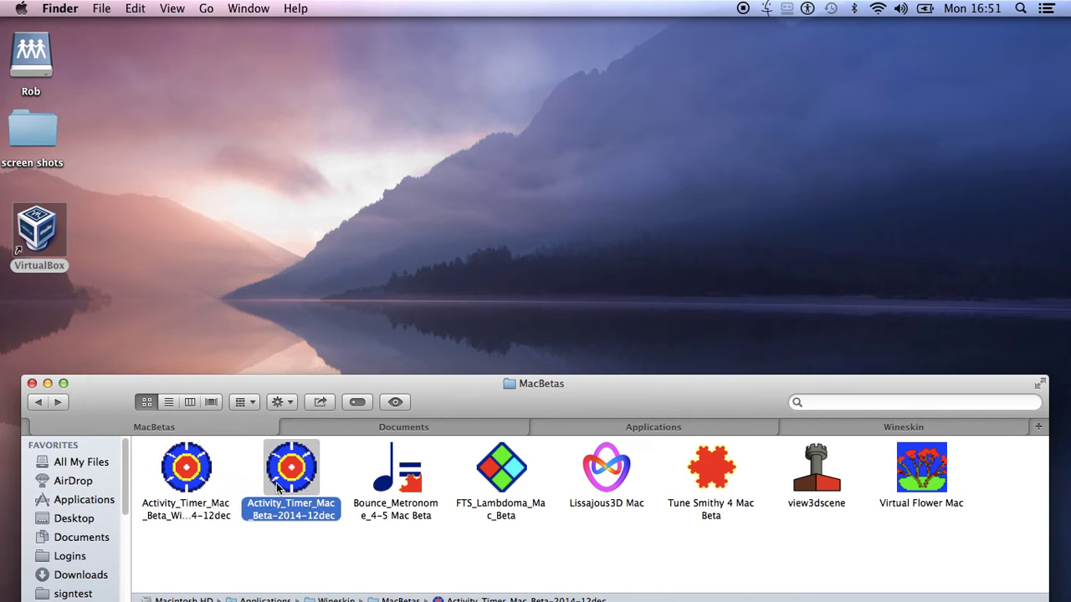
click(185, 484)
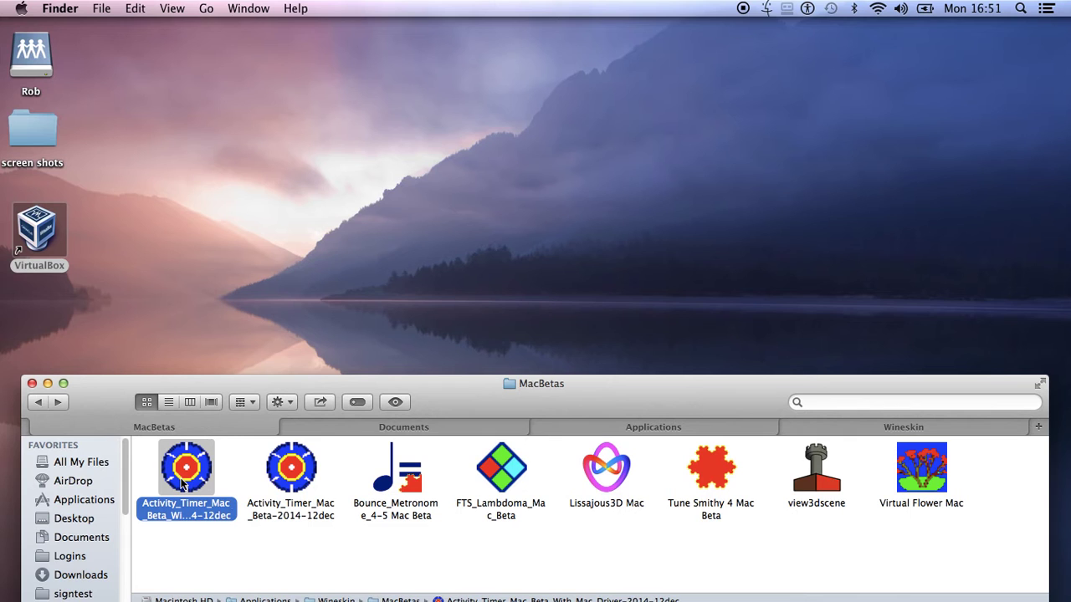
click(300, 473)
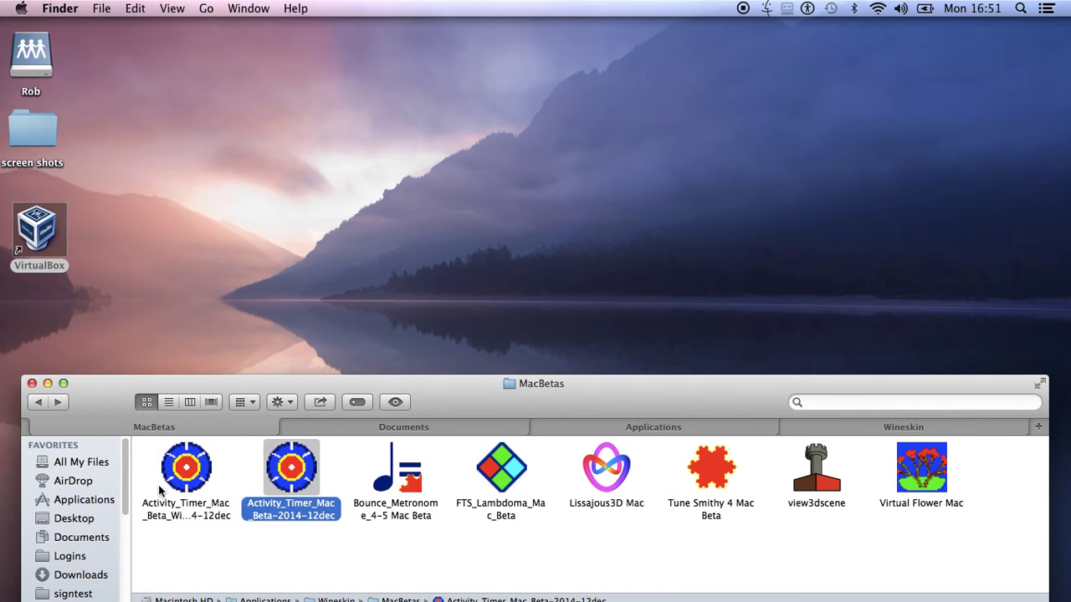
click(192, 484)
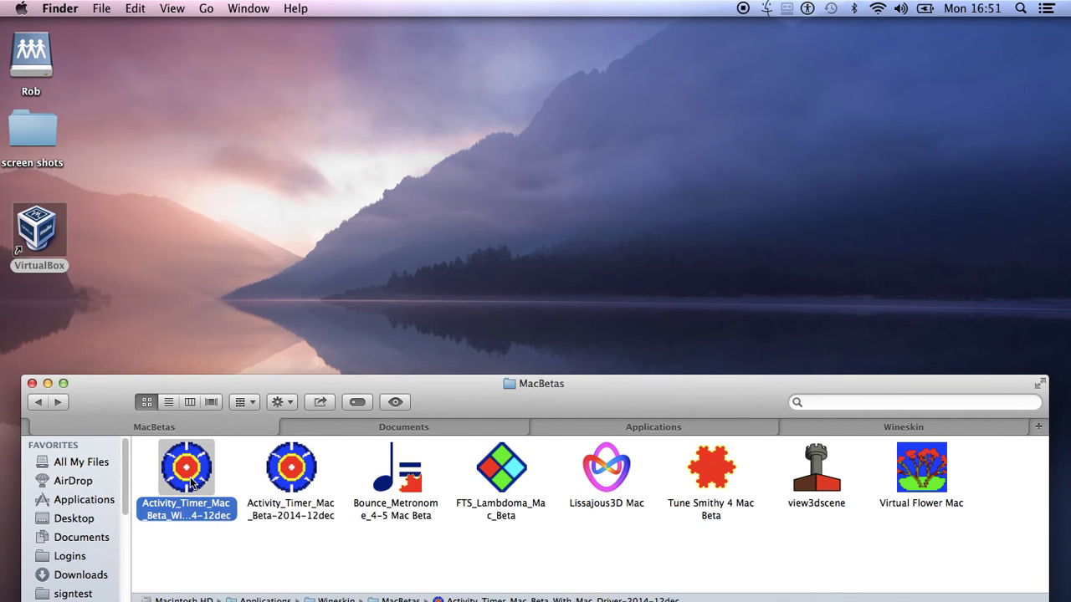
click(190, 483)
double_click(191, 483)
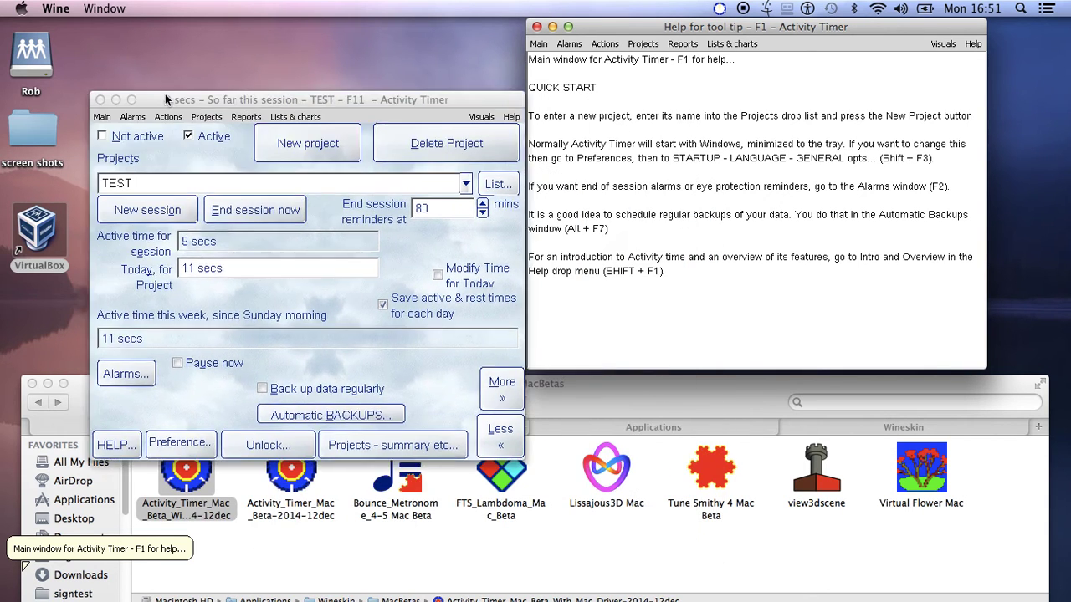
Move the Activity Timer main window to the upper-left corner of the screen.
drag(369, 198, 87, 23)
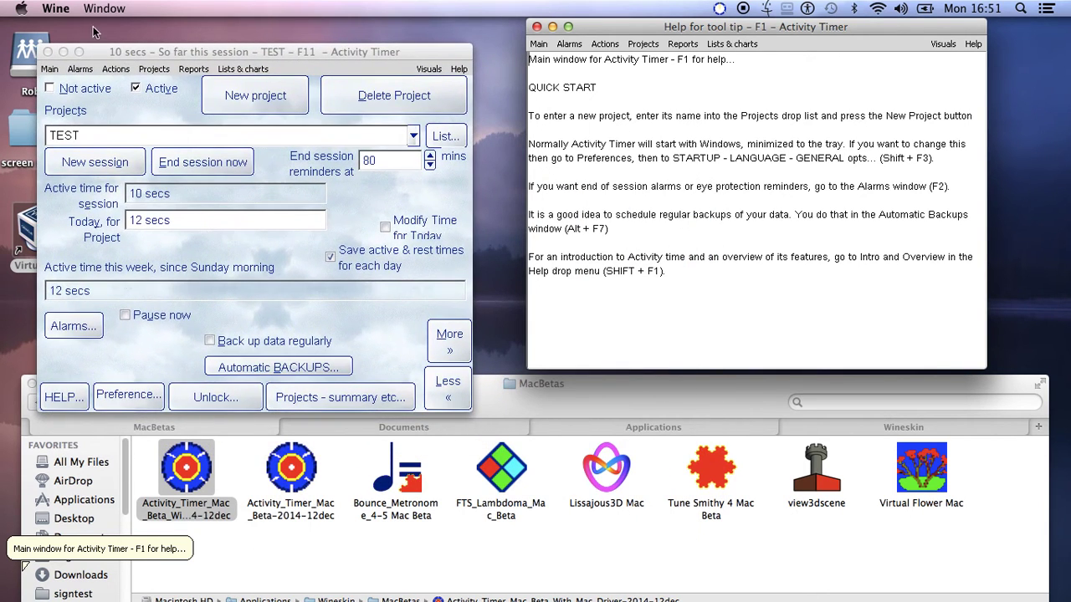
click(54, 12)
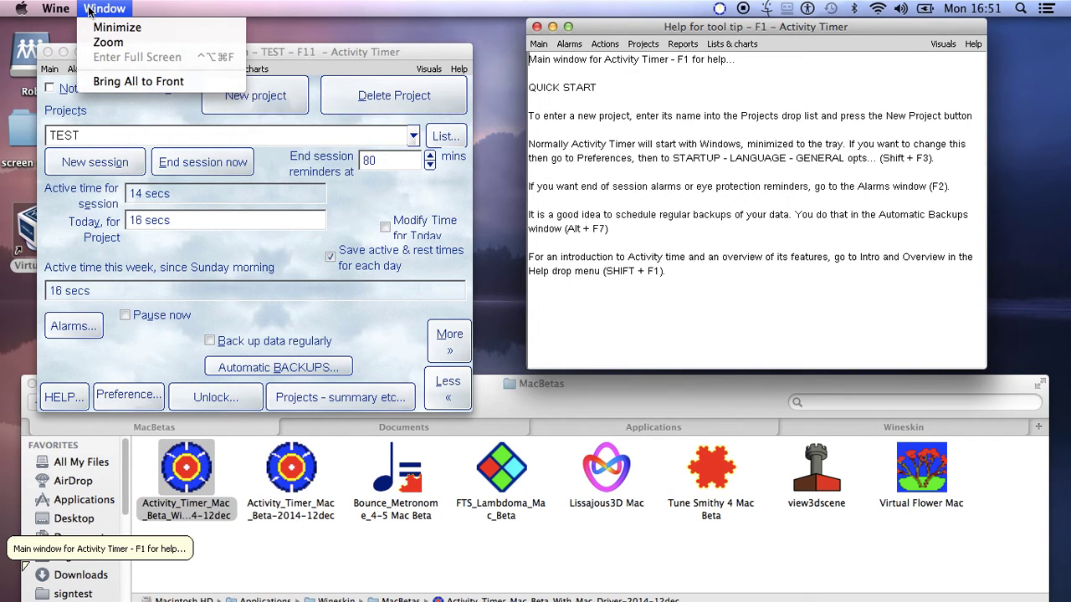
click(145, 13)
drag(143, 55, 128, 38)
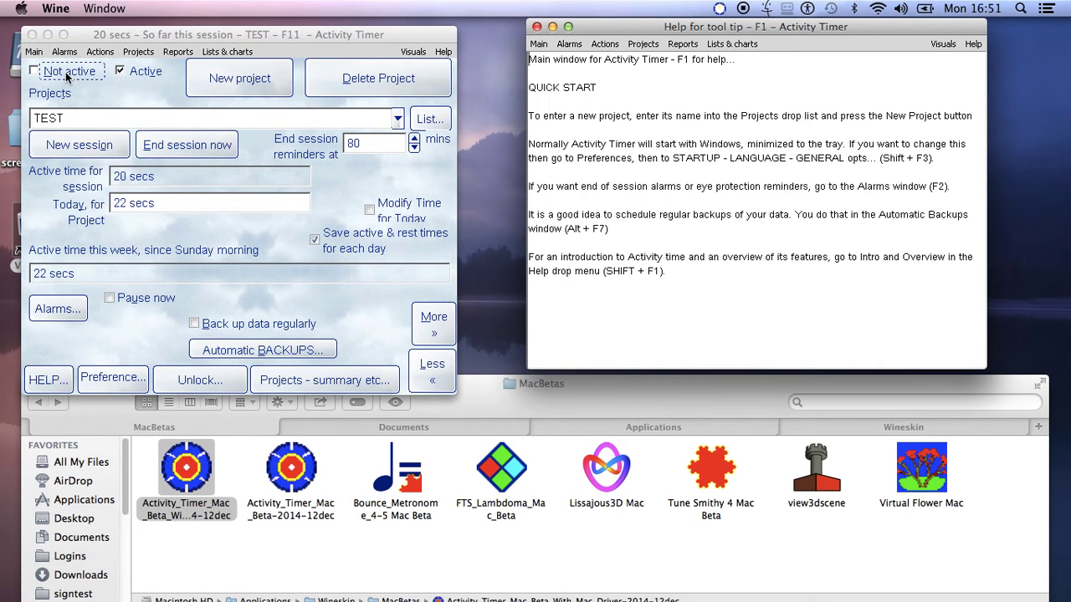
click(35, 52)
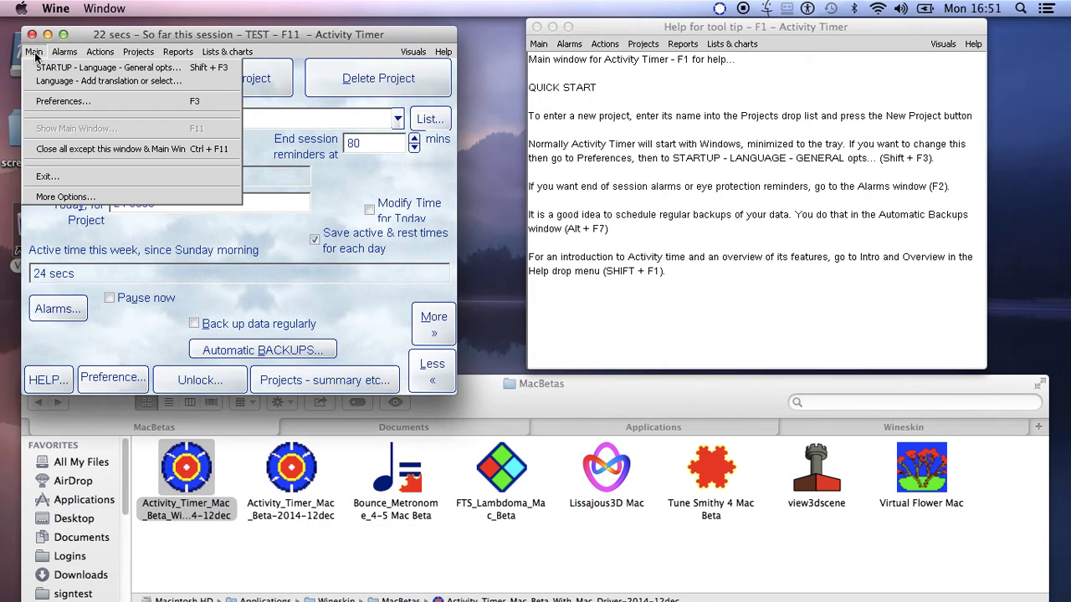
Open the timing and display preferences and uncheck 'Pause if mouse and keyboard are idle'.
click(60, 102)
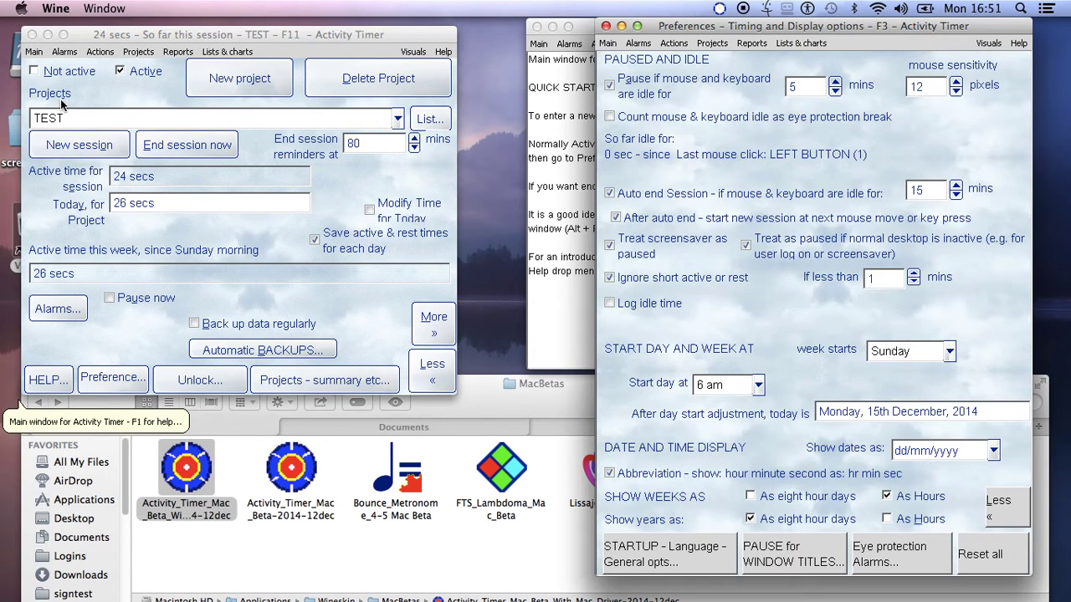
mouse_move(705, 29)
mouse_down()
mouse_move(616, 13)
mouse_move(674, 19)
mouse_up()
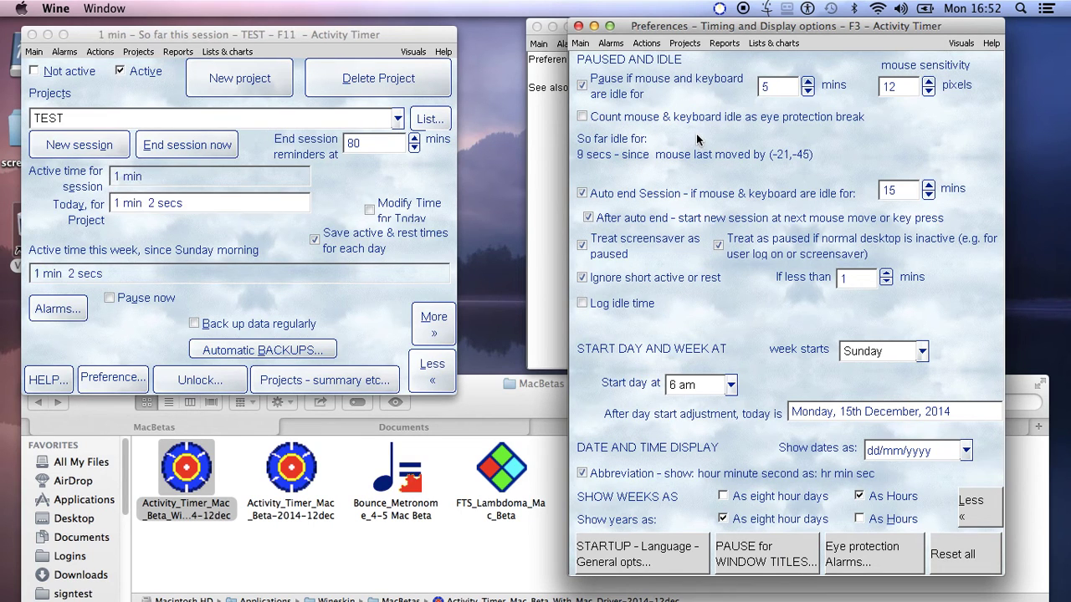
click(696, 140)
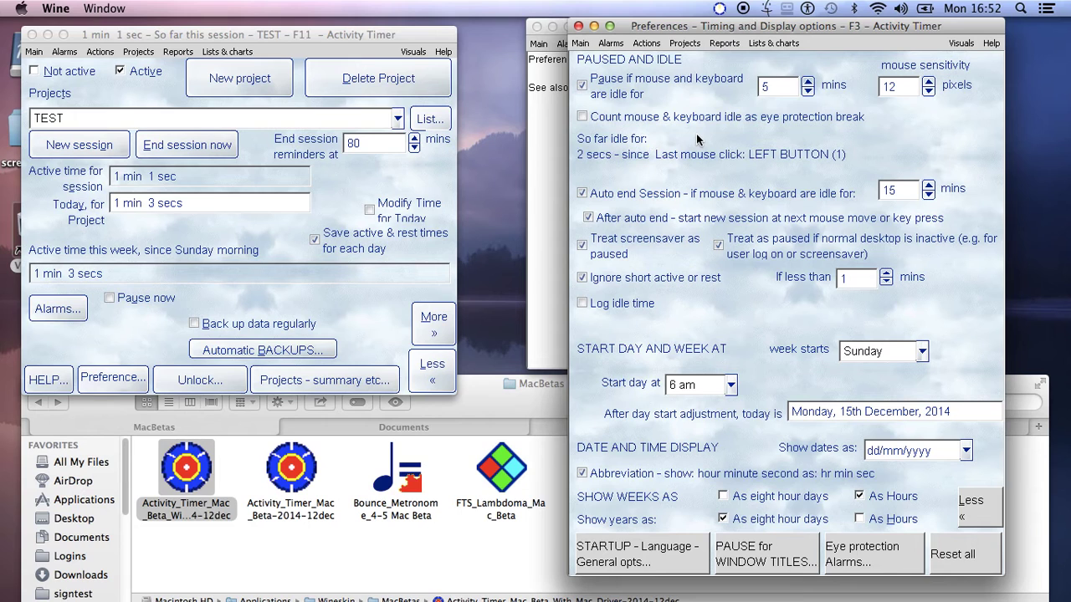
key(a)
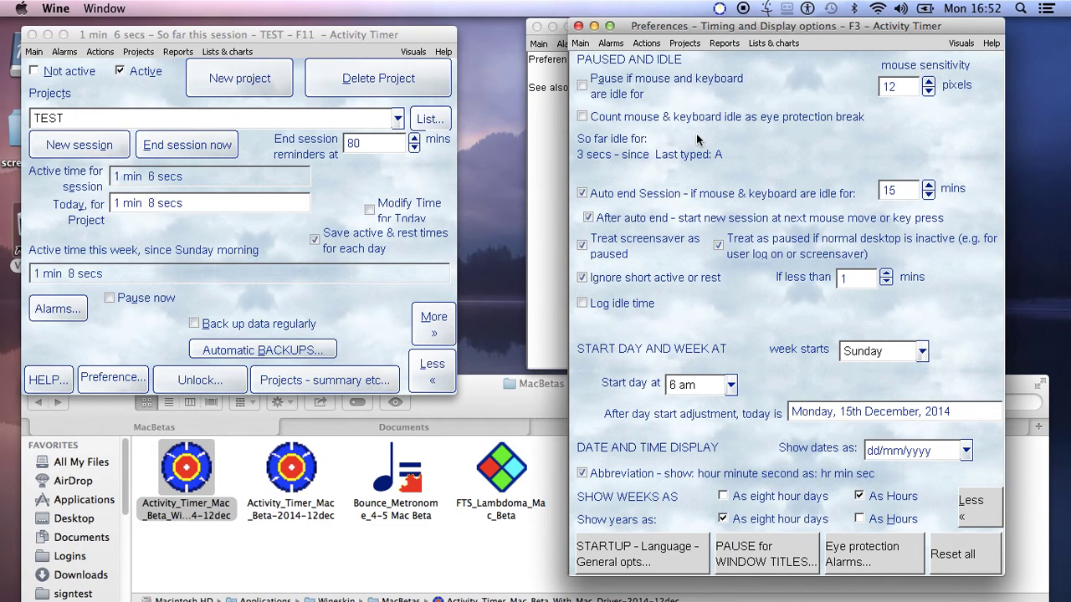
Test the idle readout with right, left and middle clicks and highlight the idle options.
right_click(697, 139)
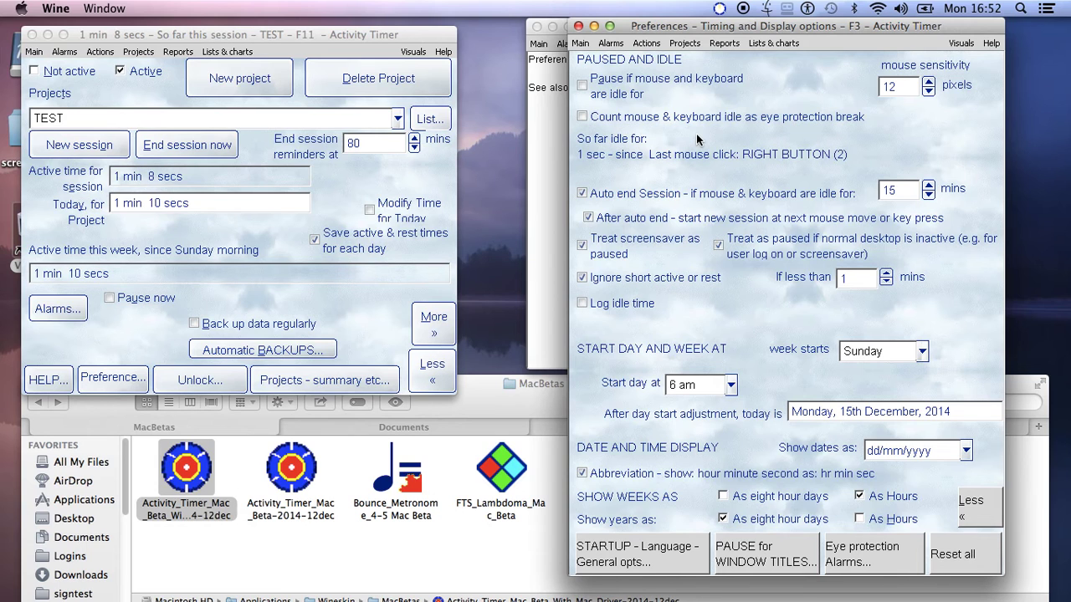
click(697, 139)
middle_click(697, 140)
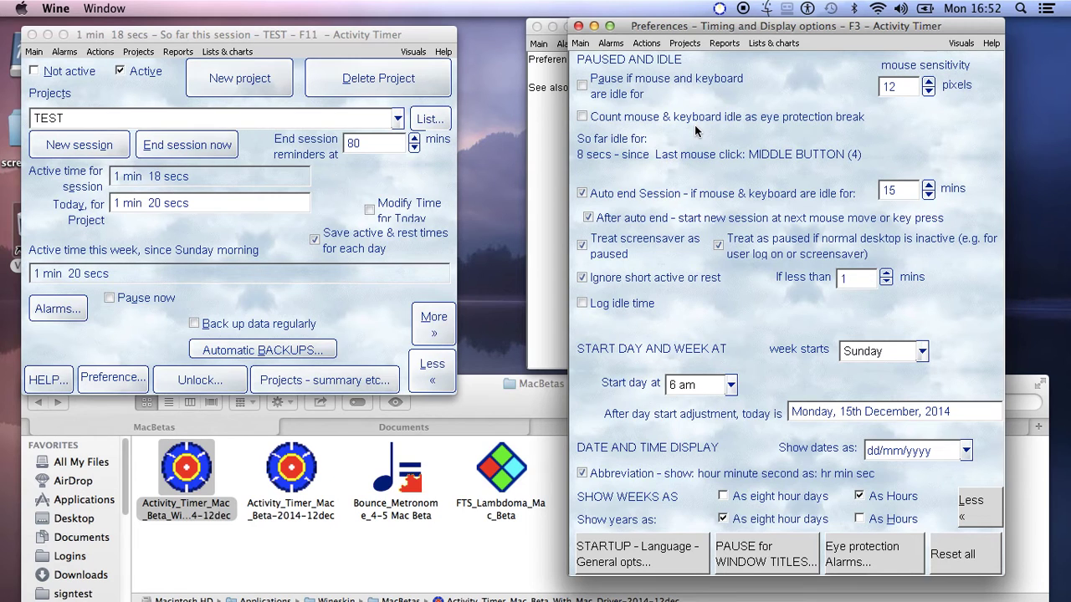
click(694, 124)
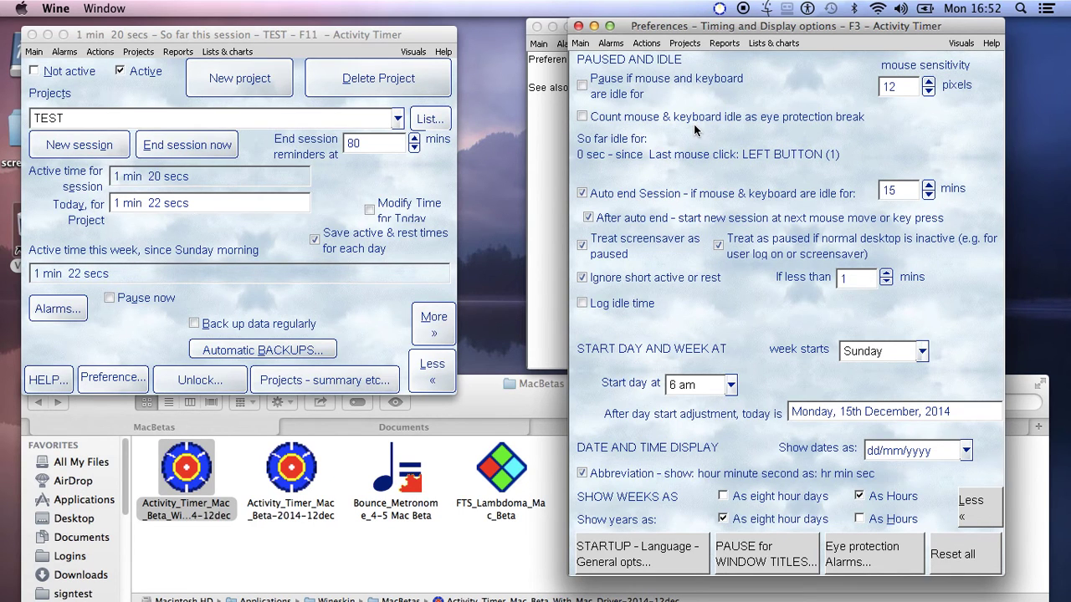
click(693, 123)
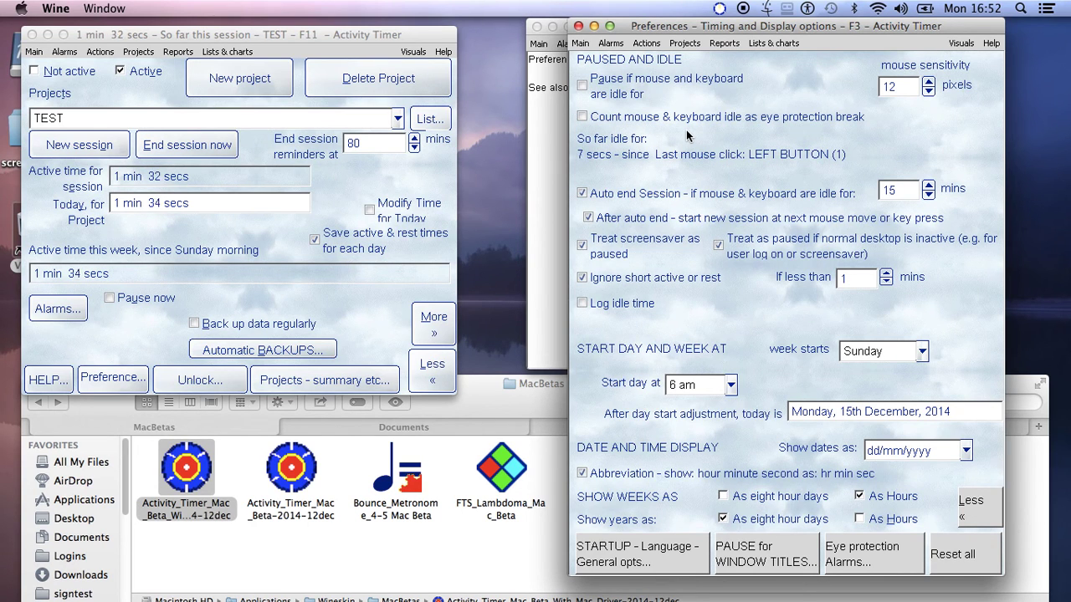
click(718, 122)
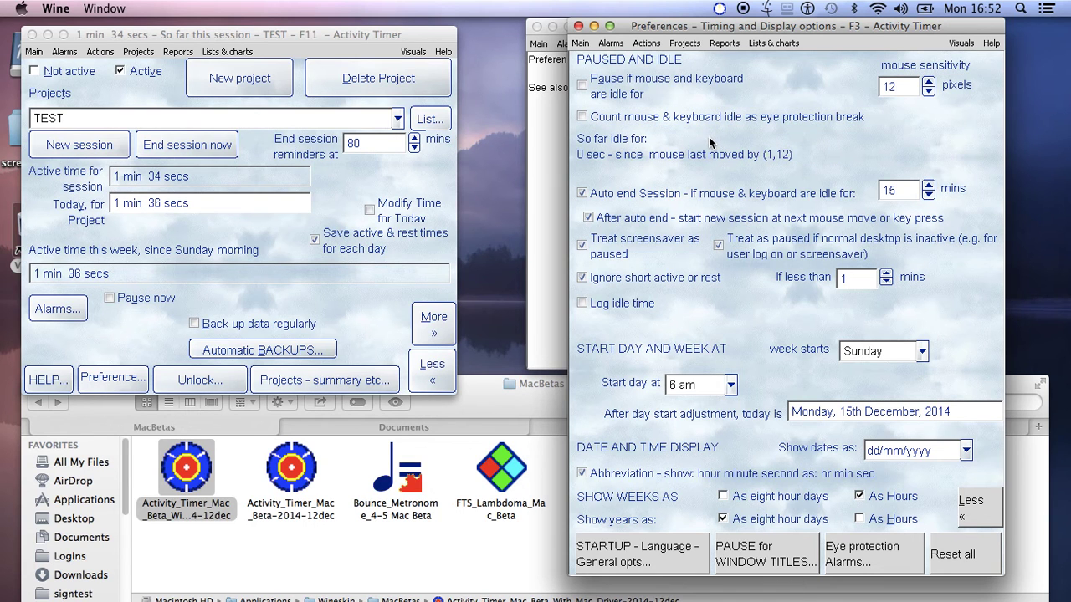
click(736, 94)
Reset the idle readout with clicks, then bring the MacBetas folder in front of Activity Timer.
drag(649, 28, 633, 38)
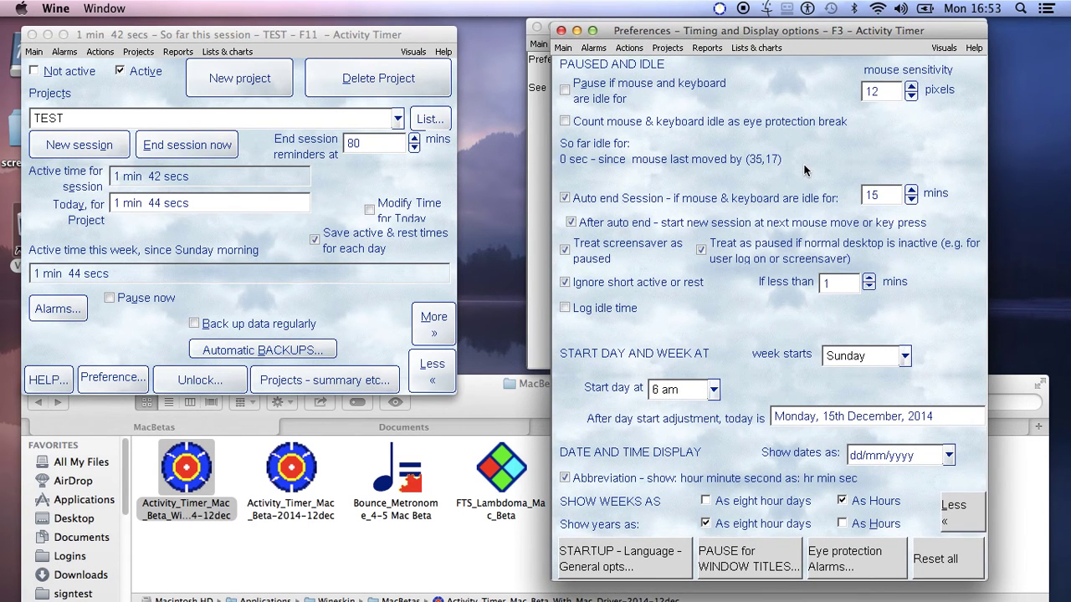
click(749, 183)
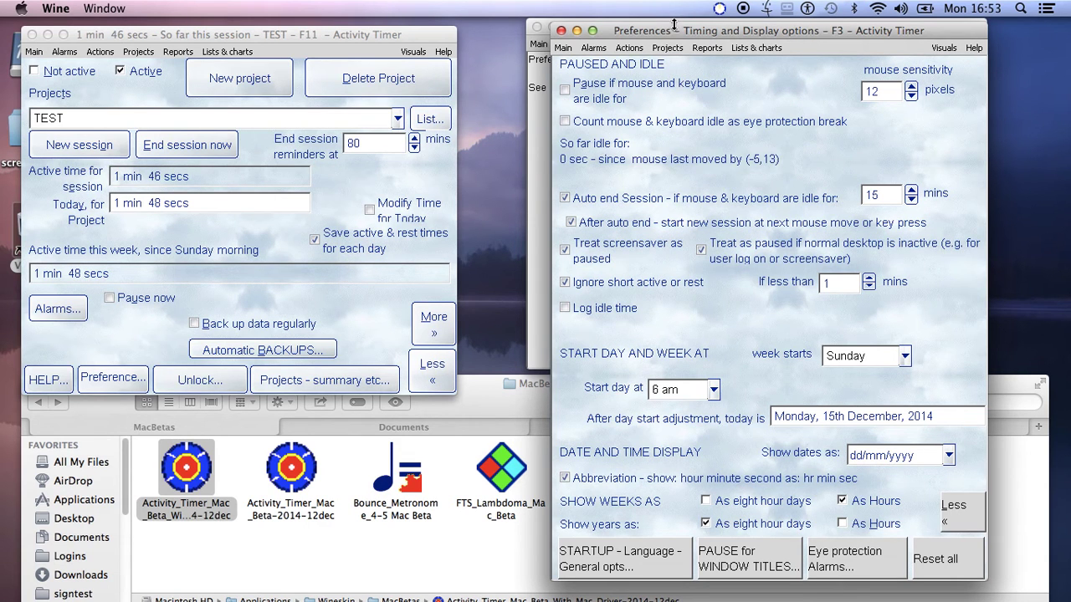
drag(667, 34, 658, 39)
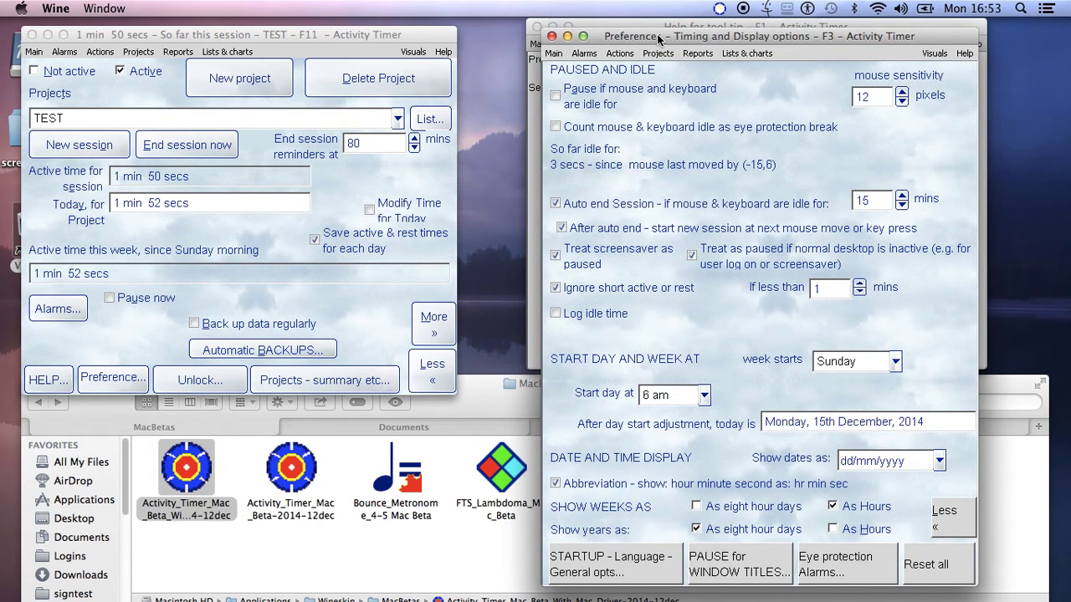
drag(661, 39, 662, 40)
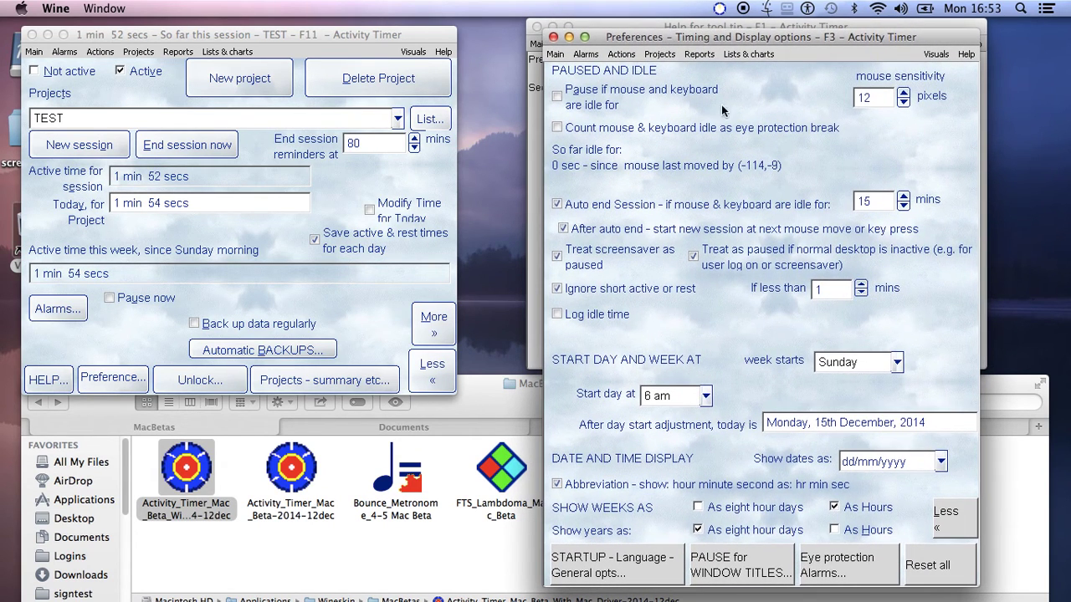
click(747, 171)
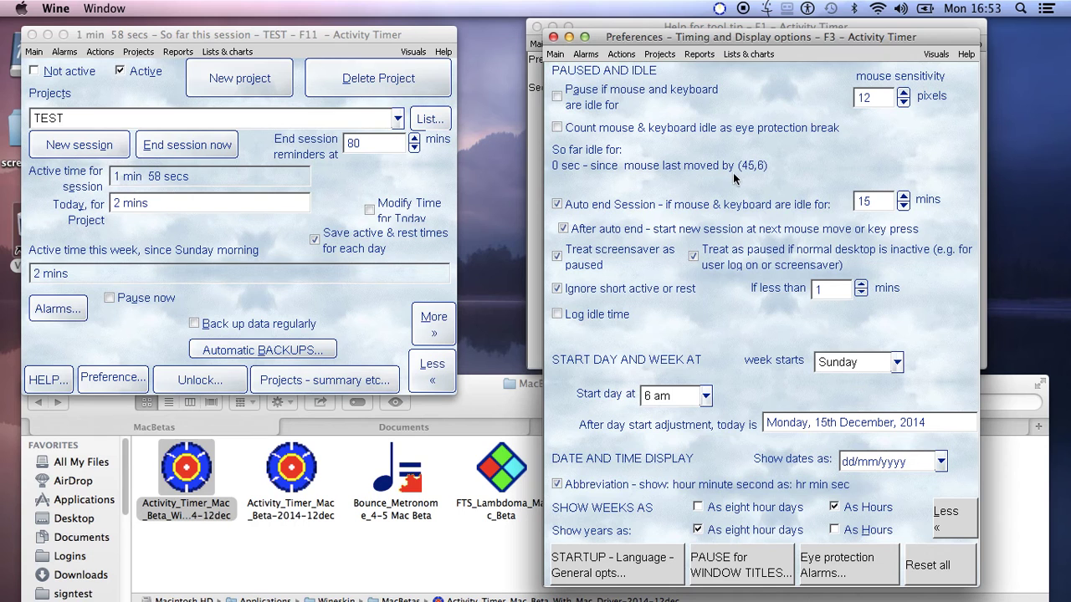
right_click(725, 170)
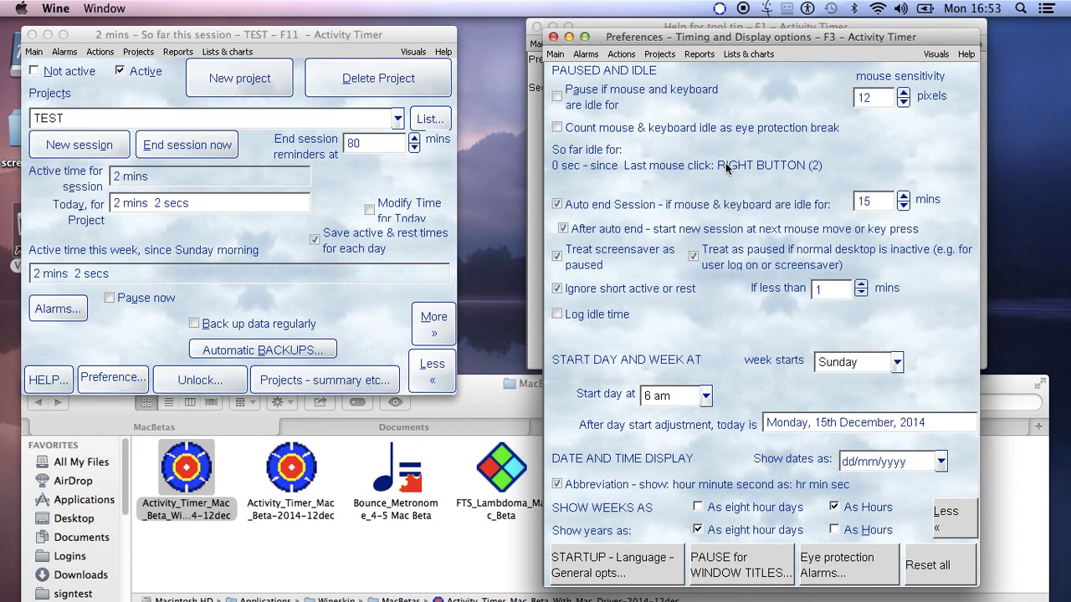
click(512, 389)
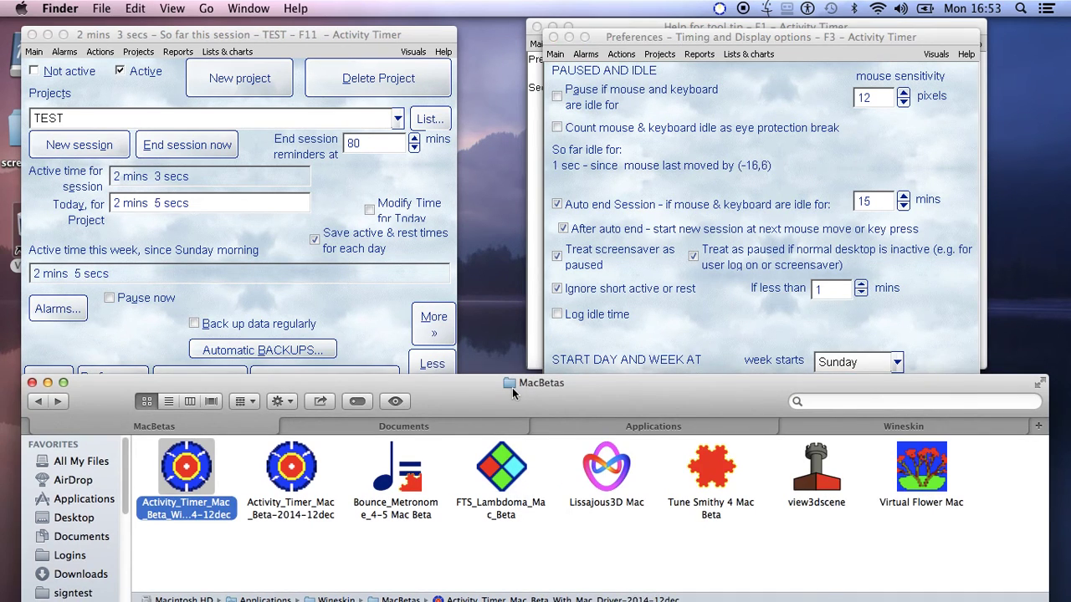
click(819, 402)
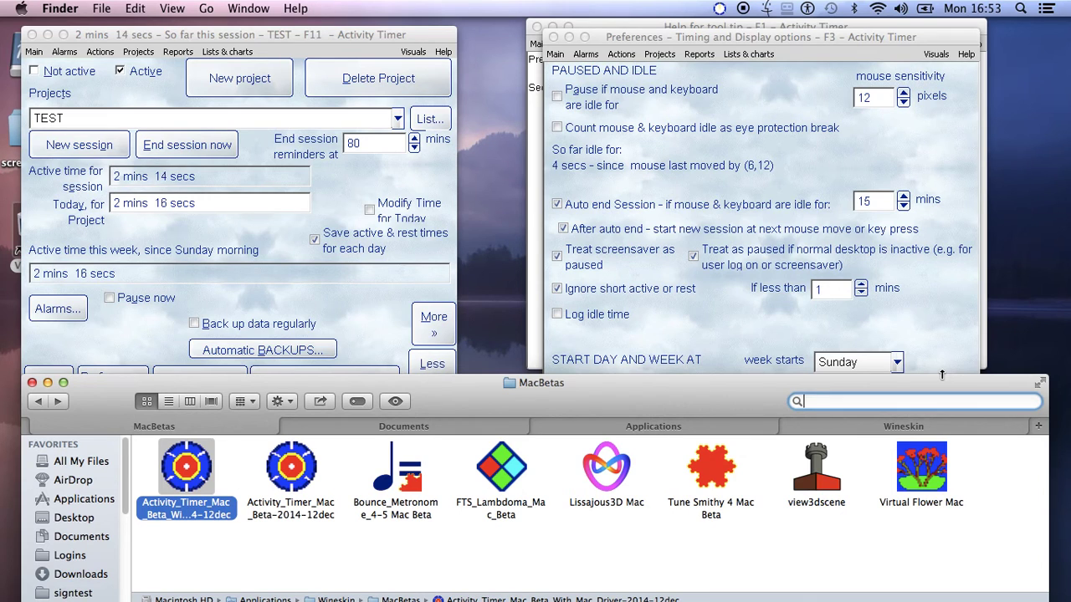
right_click(817, 400)
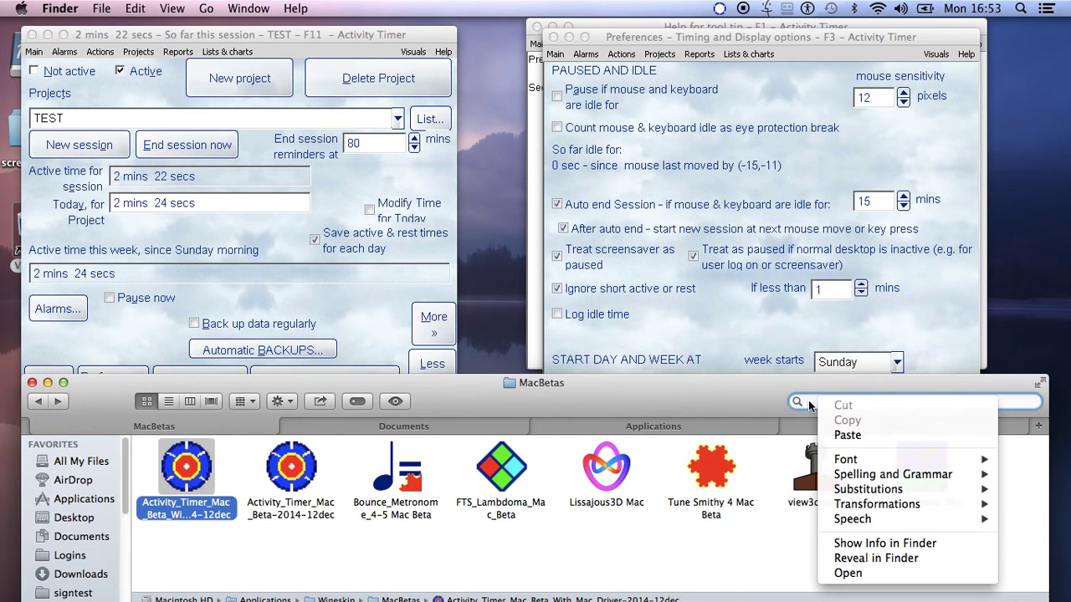
click(809, 401)
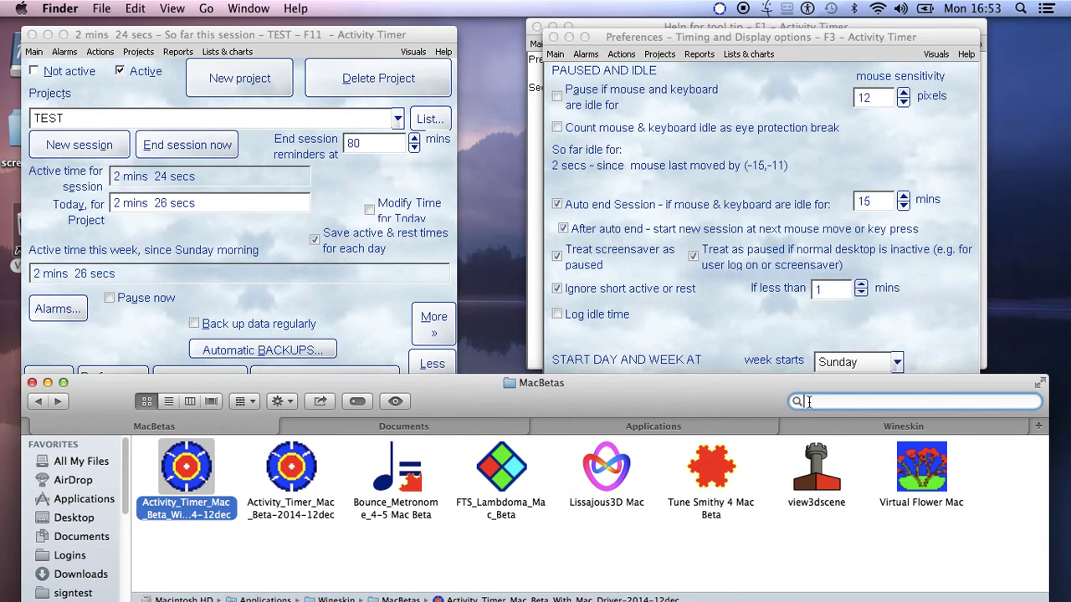
text(aa)
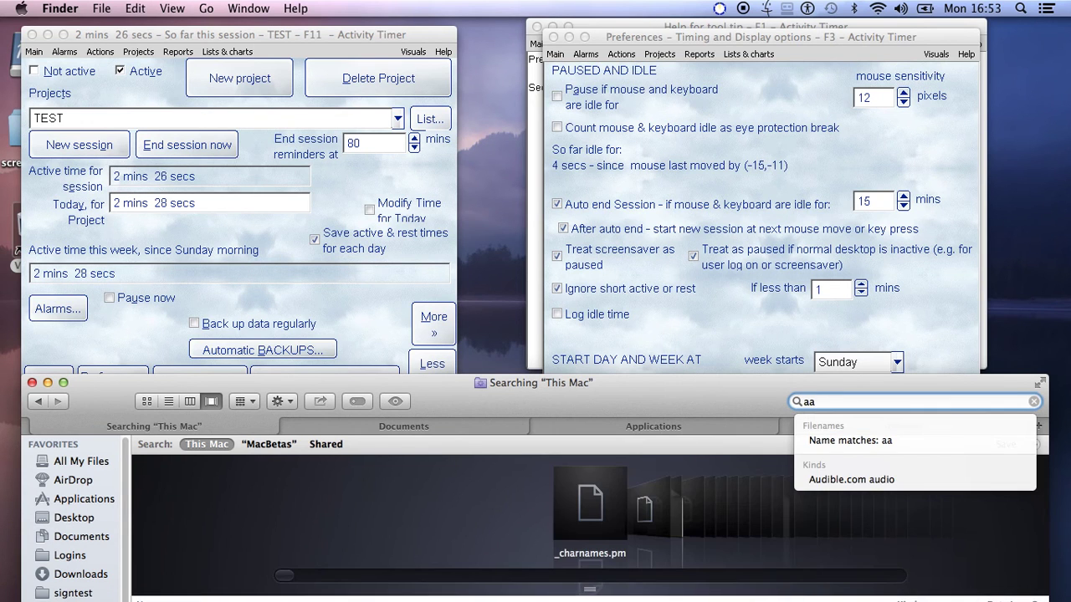
key(BackSpace)
key(BackSpace)
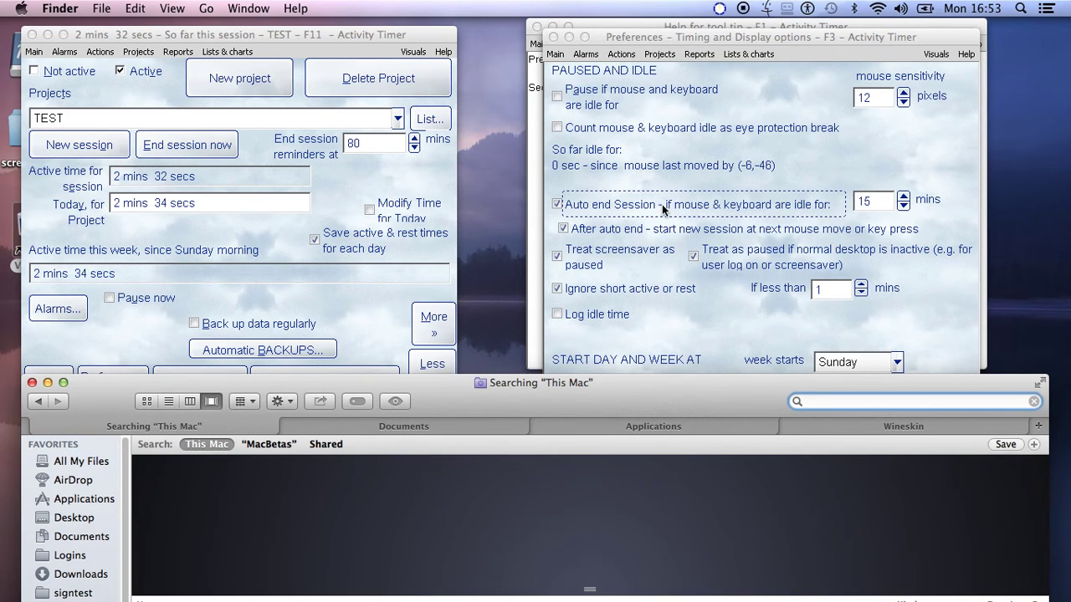
click(148, 402)
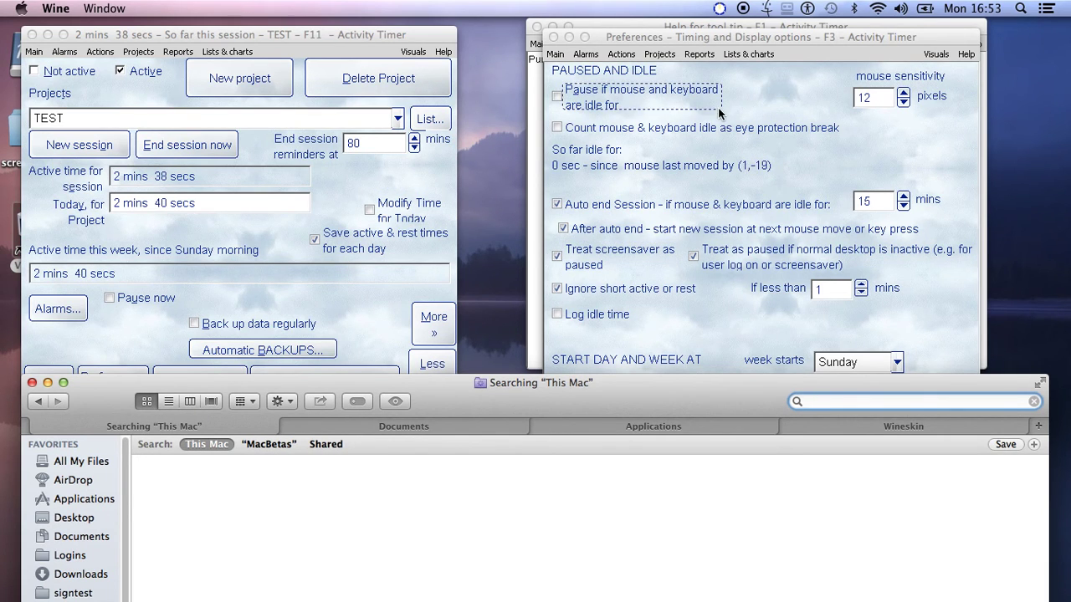
click(649, 38)
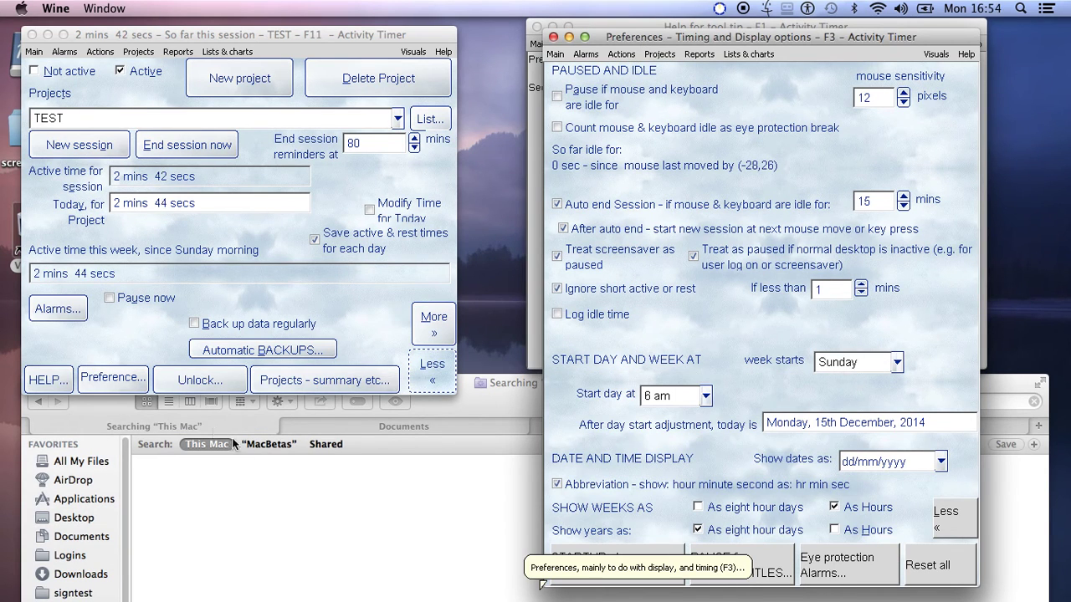
click(40, 403)
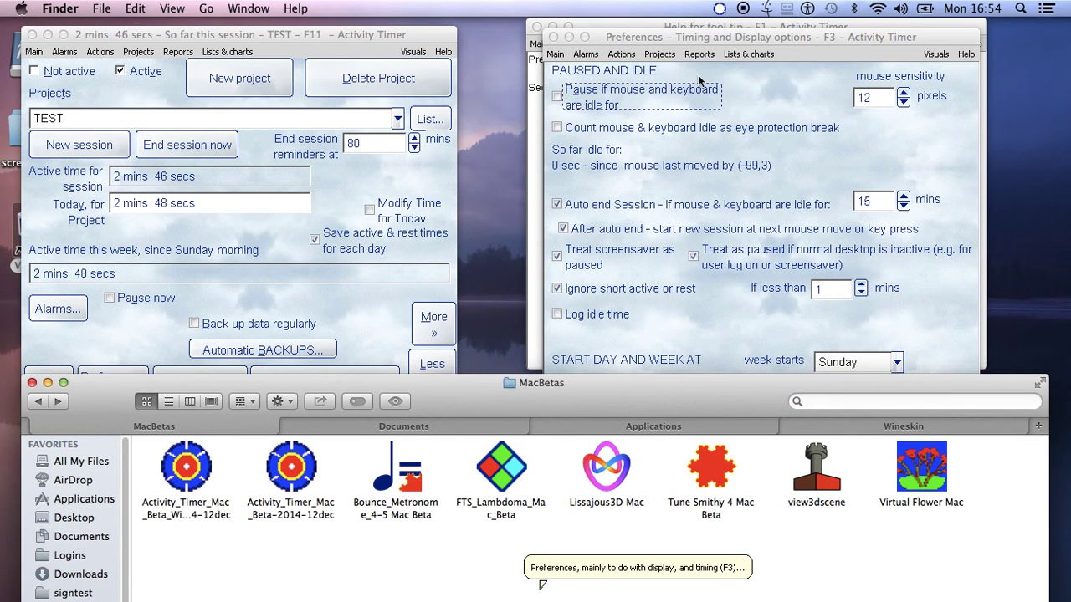
Drag the Timing and Display preferences window to a new position, then close it.
click(659, 44)
drag(665, 44, 554, 44)
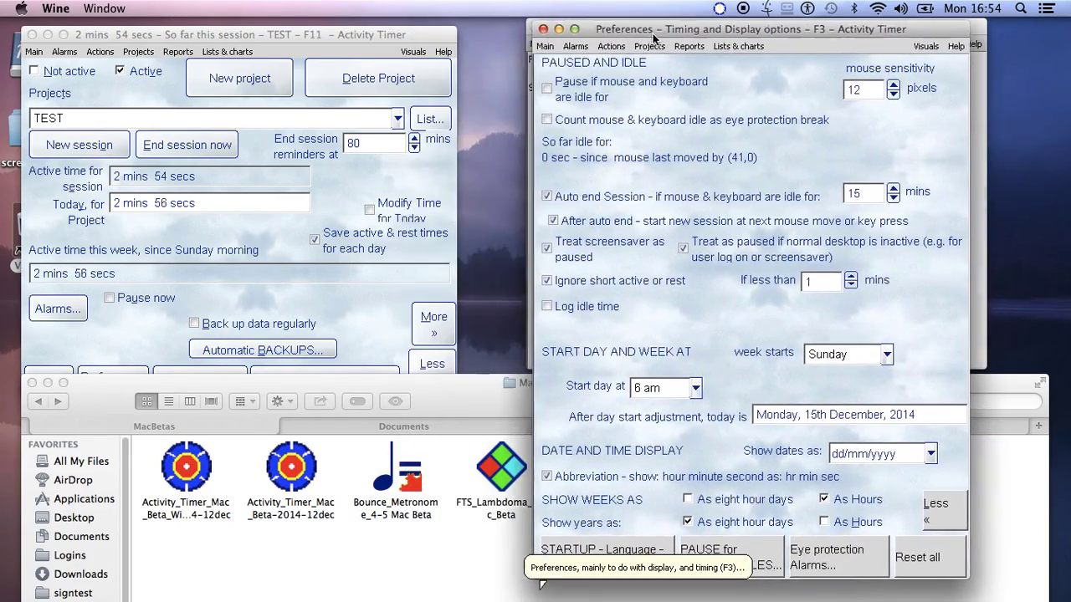
mouse_move(555, 44)
mouse_down()
mouse_move(667, 39)
mouse_move(494, 37)
mouse_up()
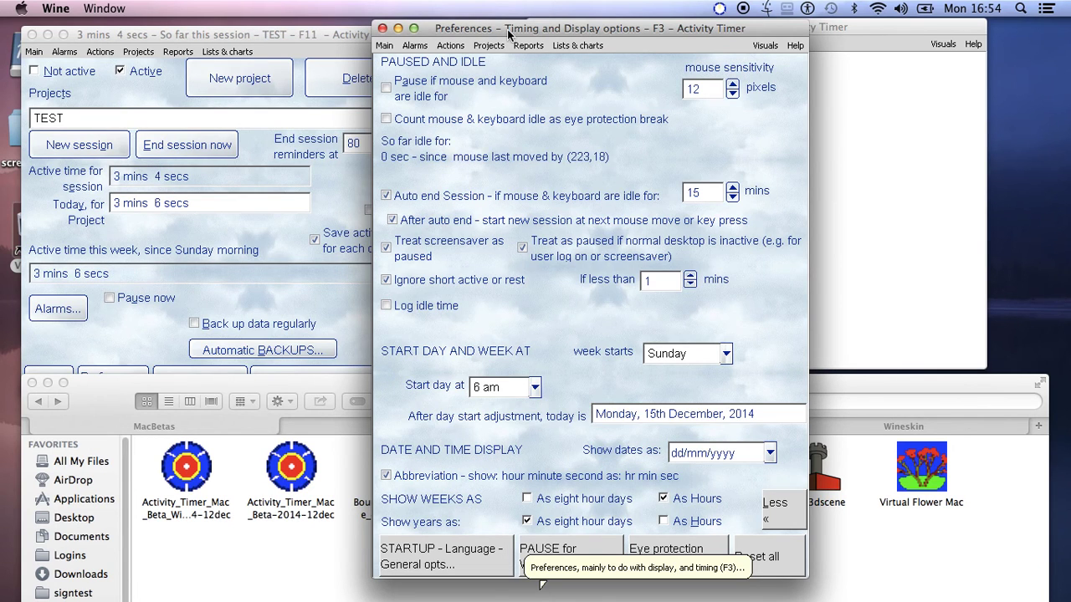
drag(509, 31, 506, 30)
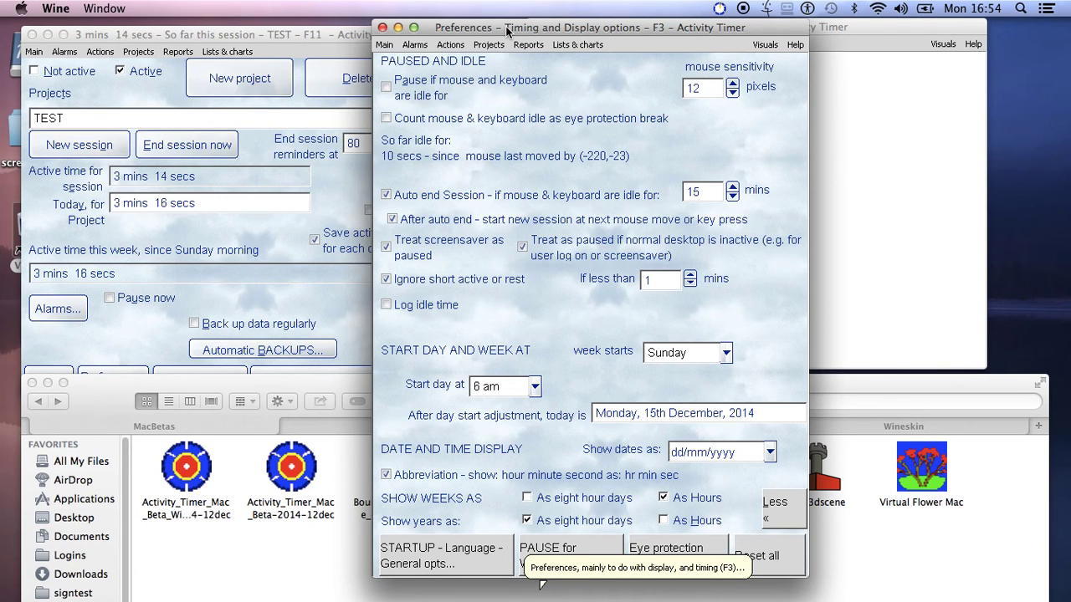
click(382, 27)
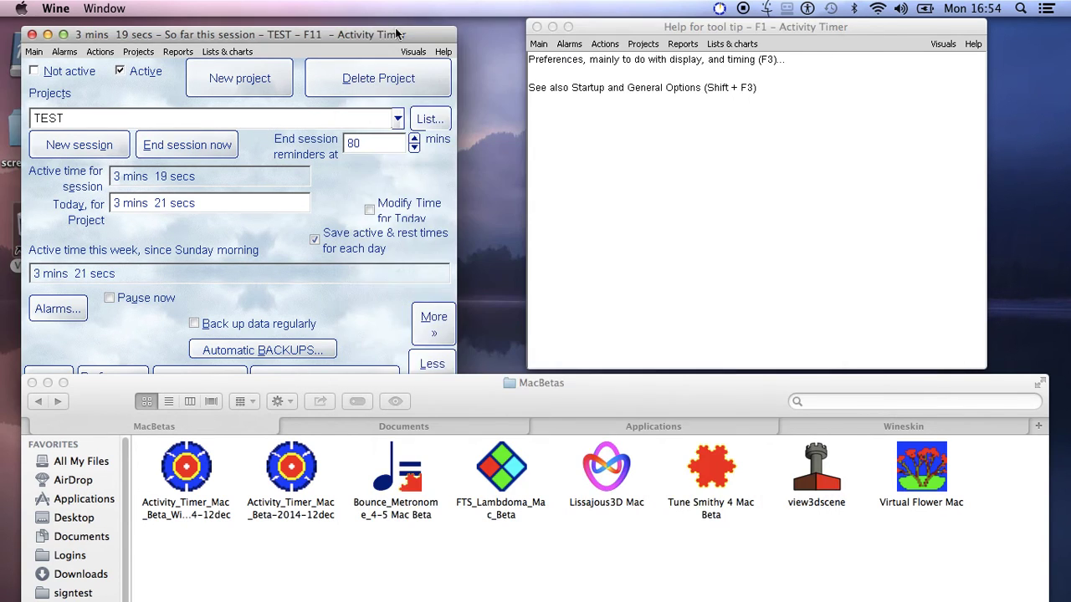
Close Activity Timer's help window and move the MacBetas folder window up and right.
click(536, 27)
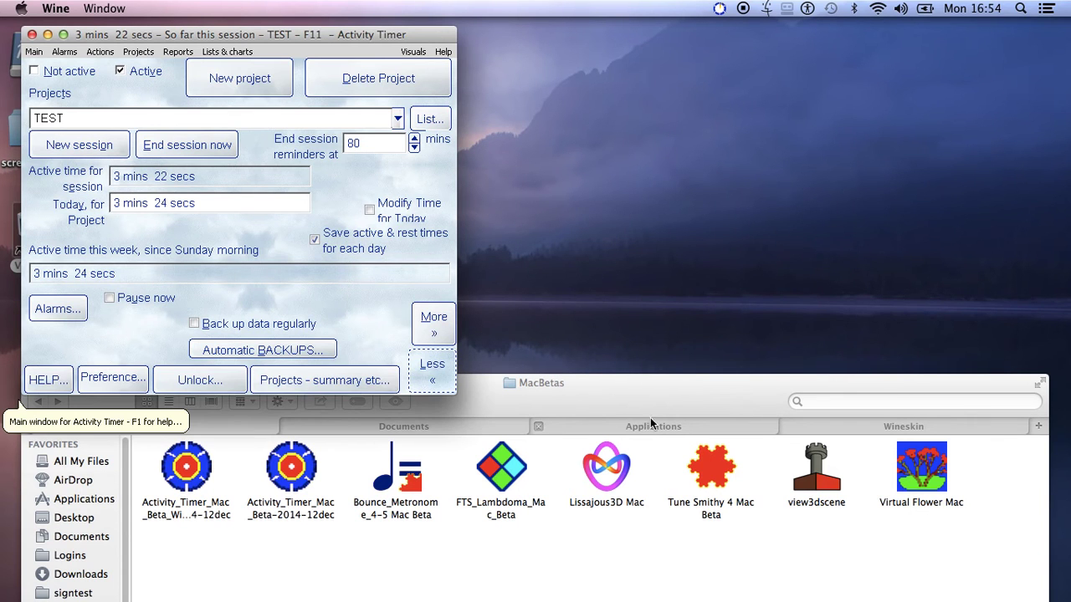
click(640, 385)
mouse_move(633, 393)
mouse_down()
mouse_move(665, 249)
mouse_move(651, 303)
mouse_up()
Minimize the Activity Timer main window and quit it via Wine > Quit Wine.
click(325, 35)
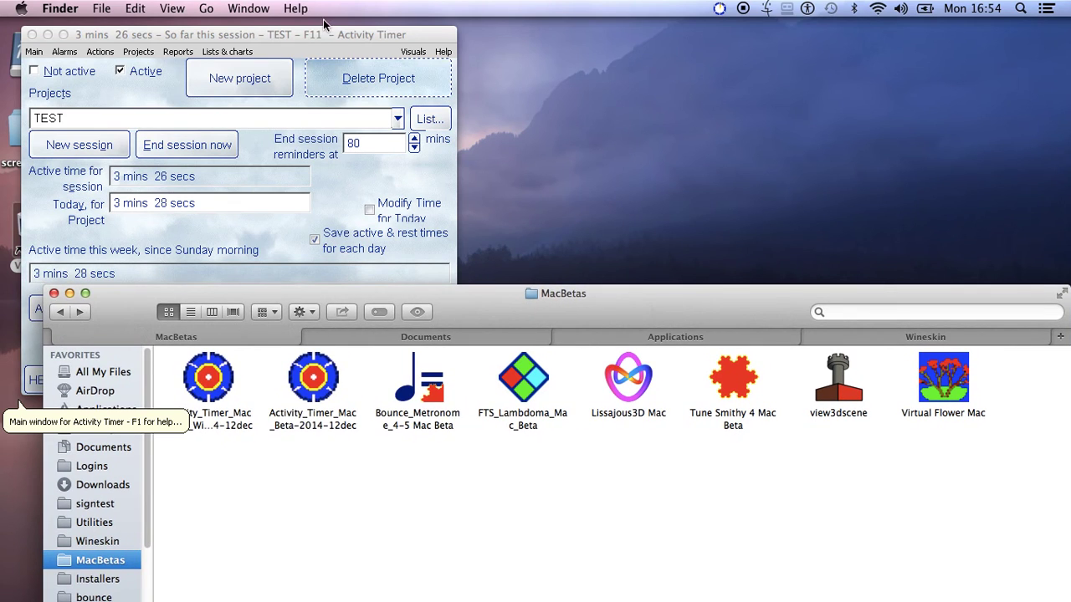
click(48, 36)
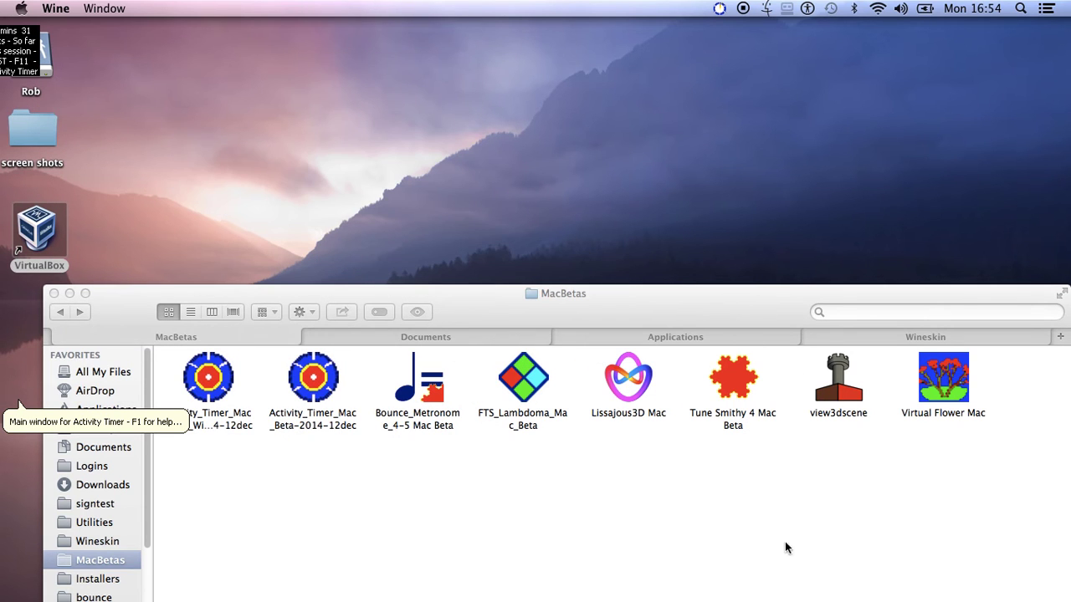
mouse_move(886, 595)
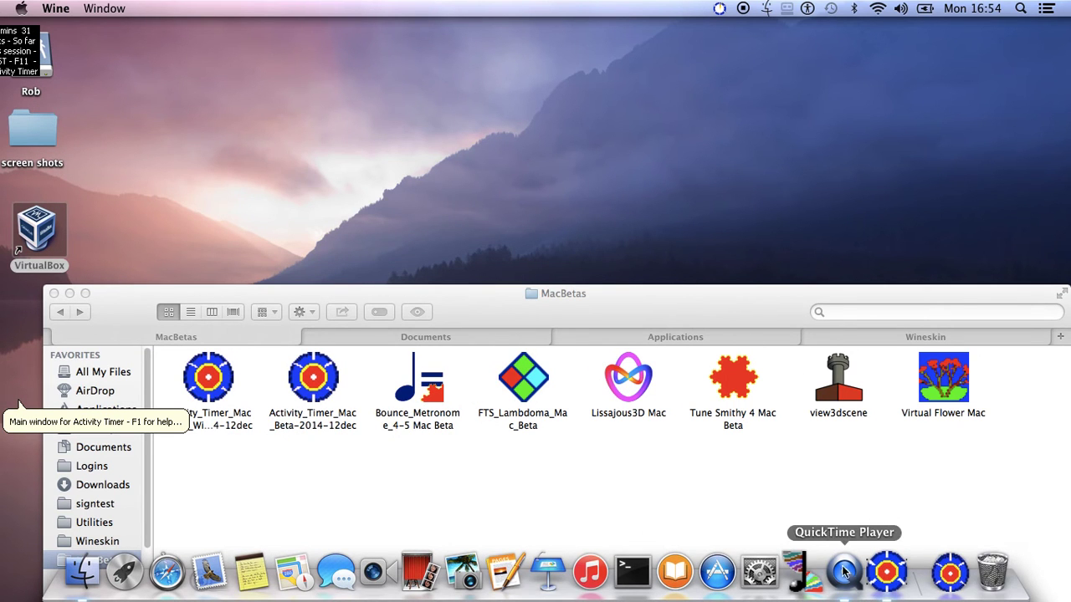
click(892, 577)
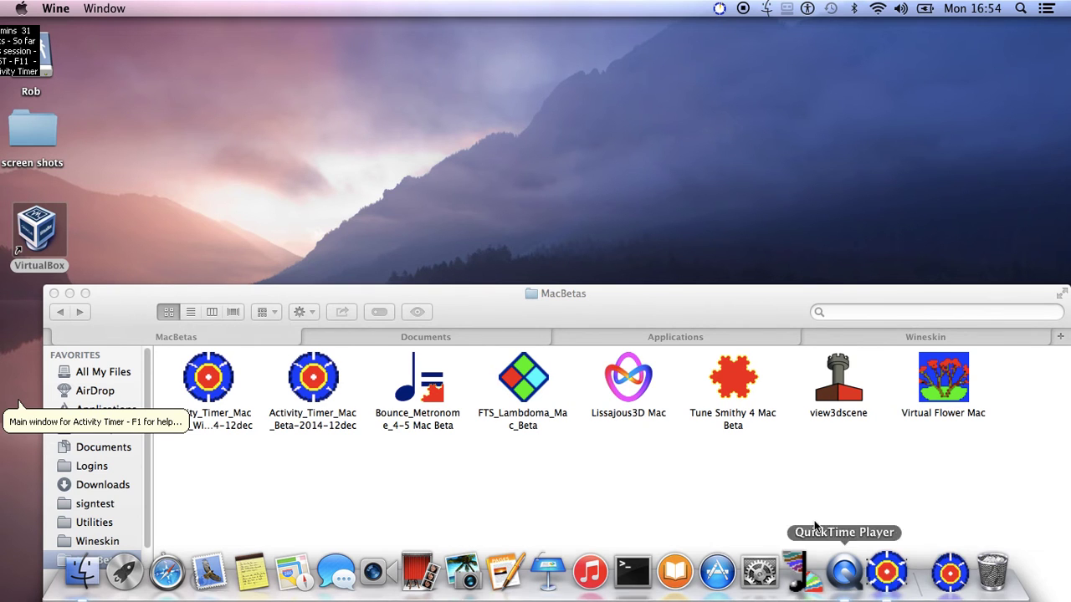
click(54, 9)
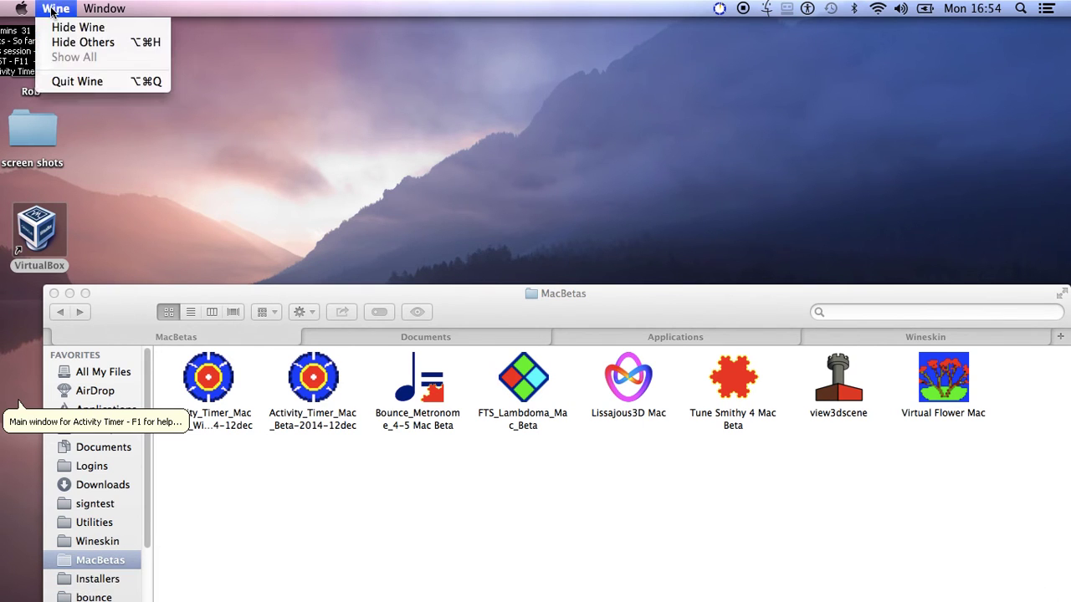
click(74, 80)
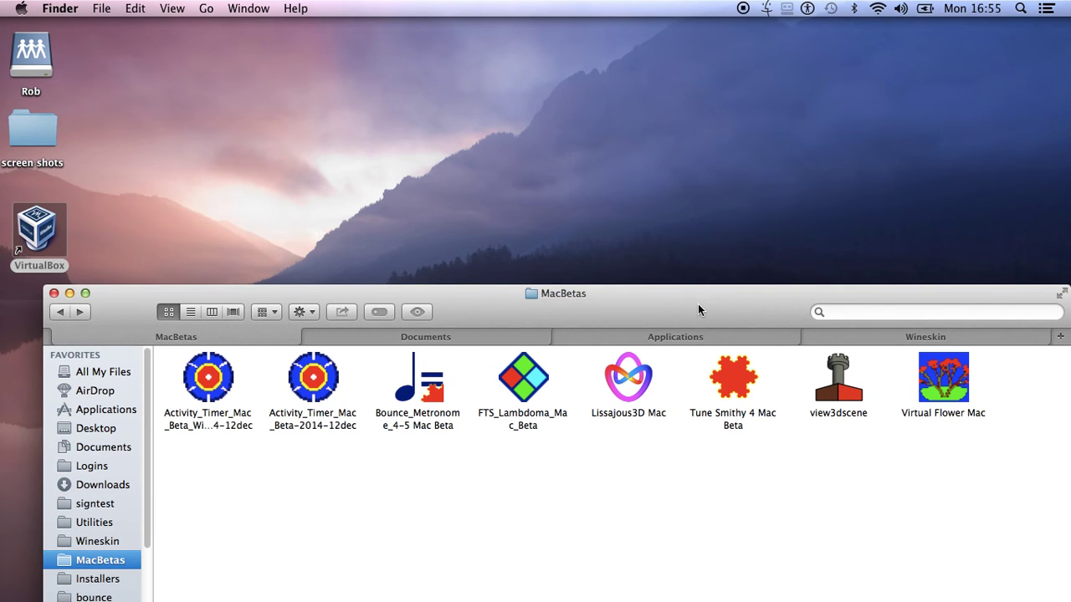
Launch the Activity_Timer_Mac_Beta-2014-12dec app from the MacBetas folder.
drag(695, 306, 648, 275)
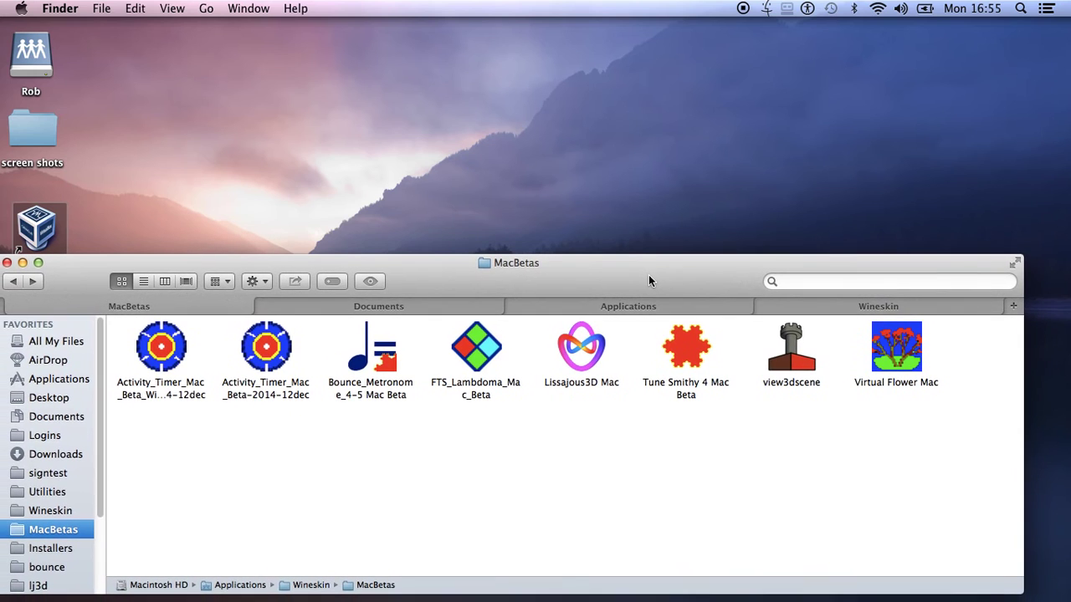
click(169, 362)
click(264, 378)
click(266, 372)
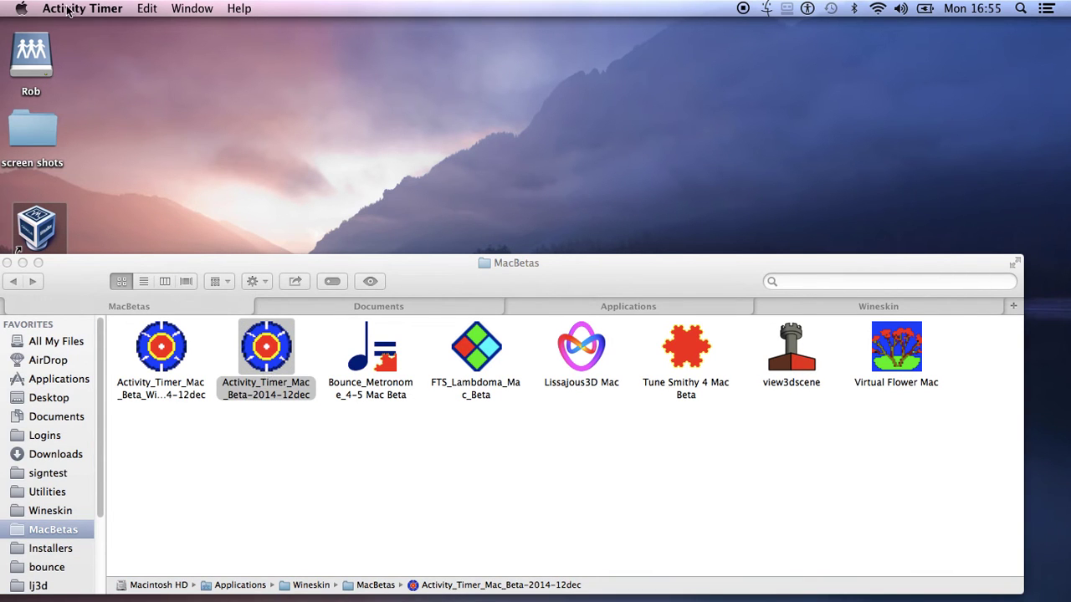
Minimize the new timer window, restore it from the Dock, and move it up-left.
click(67, 10)
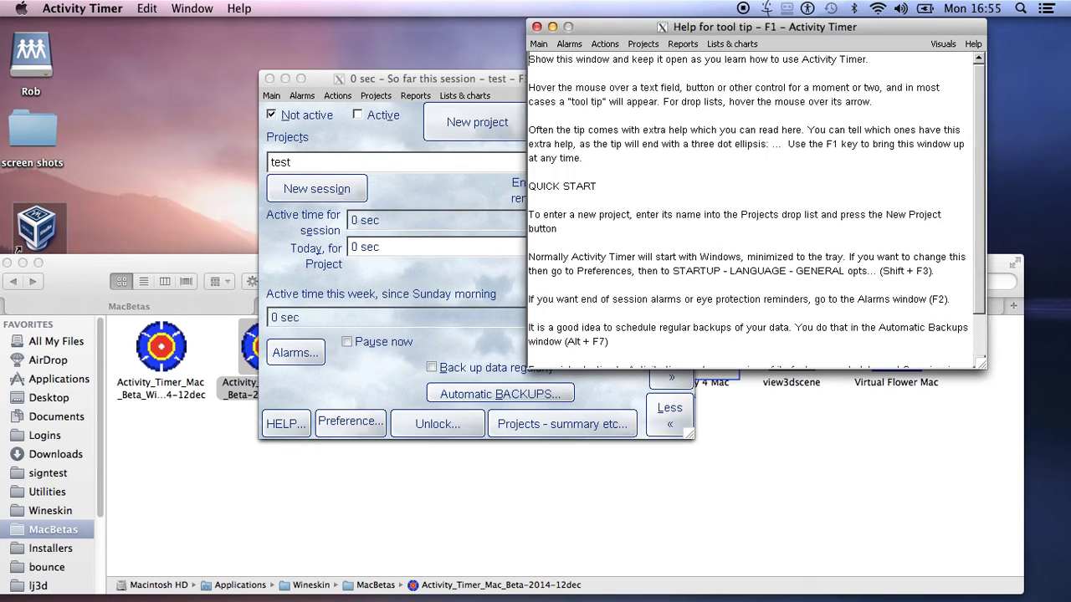
click(285, 79)
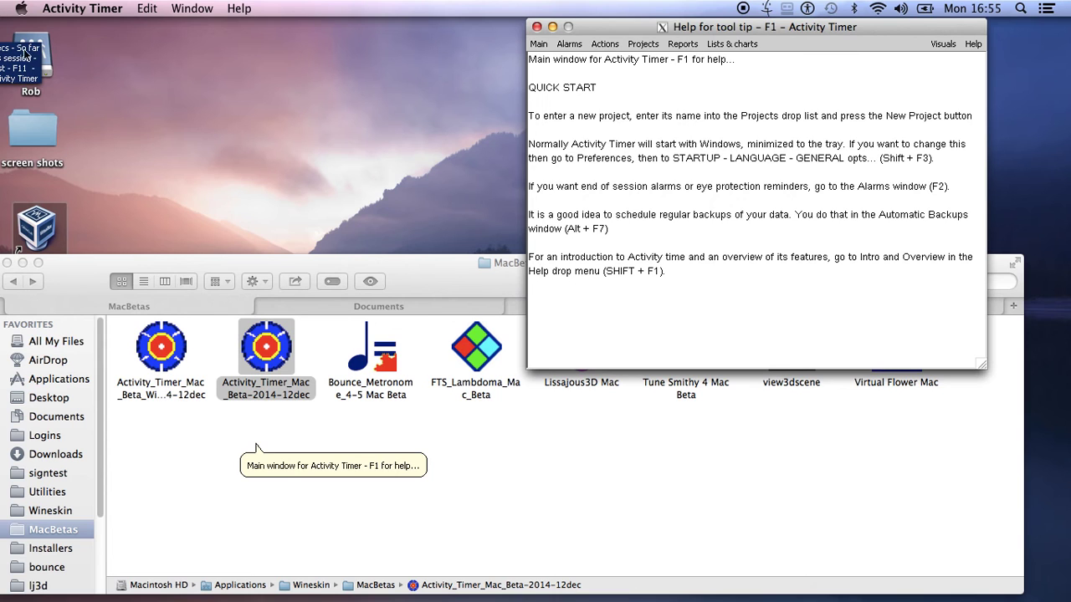
mouse_move(839, 588)
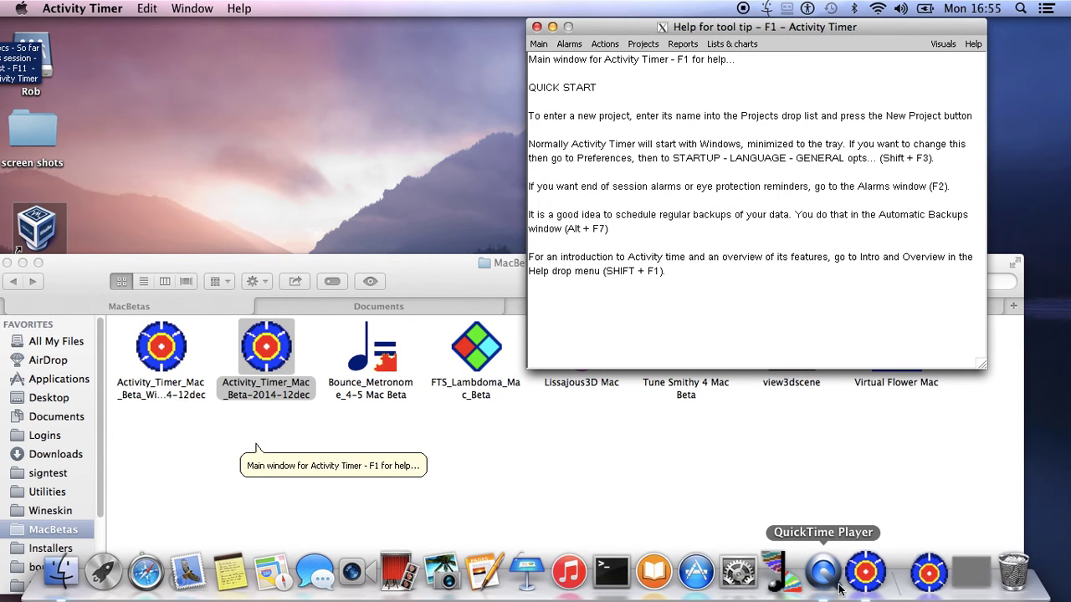
click(858, 583)
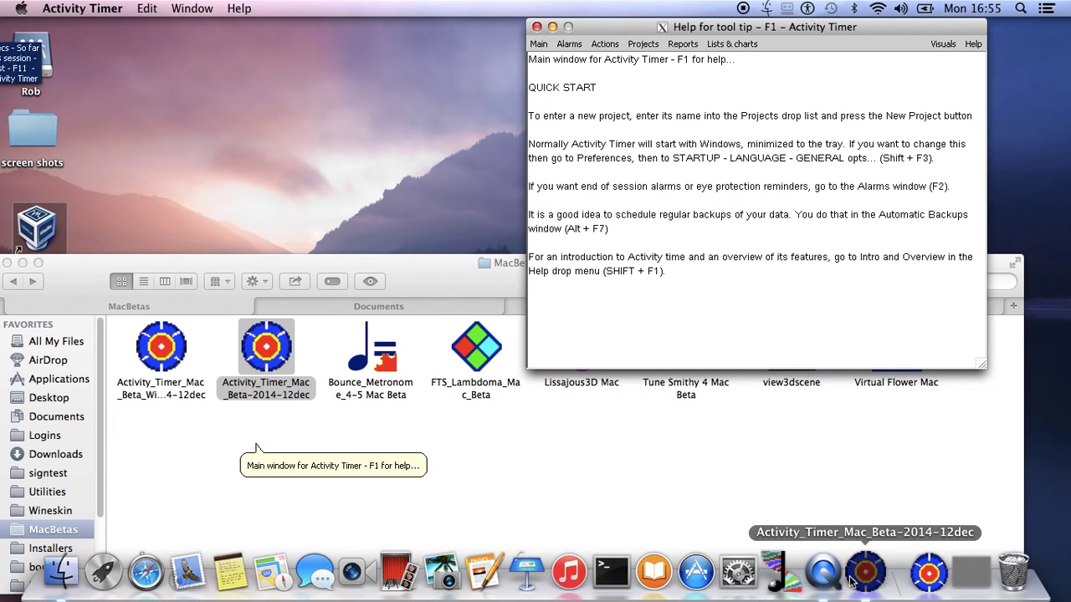
click(974, 574)
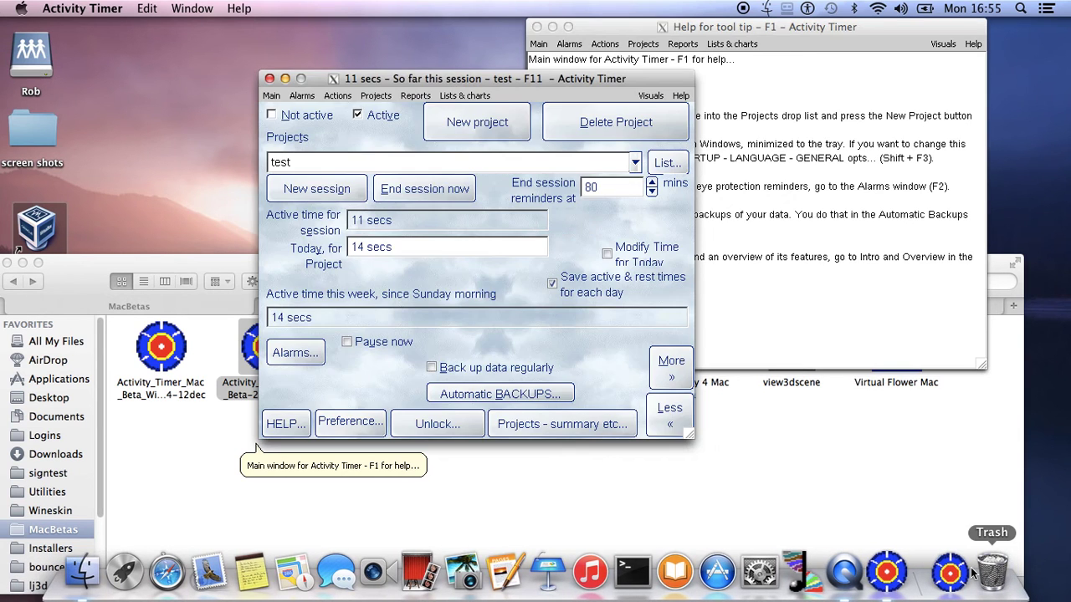
drag(361, 81, 179, 38)
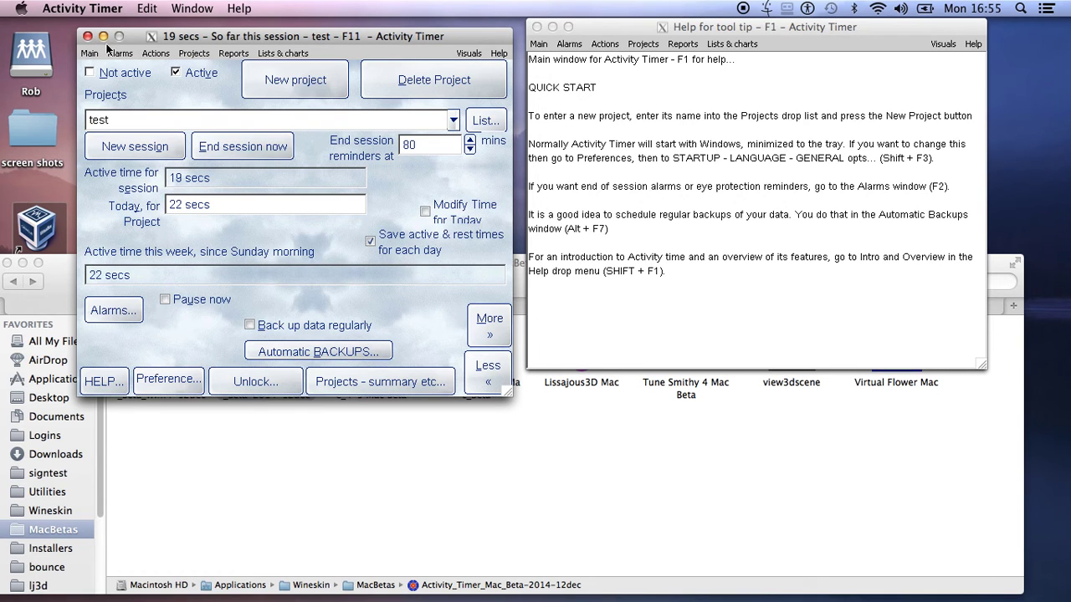
Open Main > Preferences to show the Timing and Display settings.
click(117, 77)
click(90, 54)
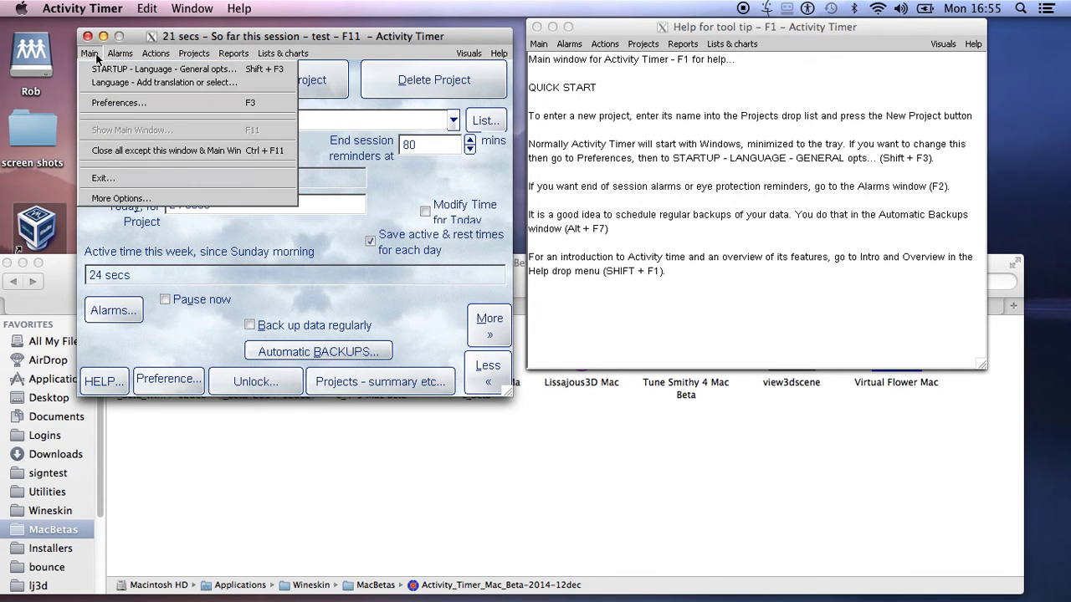
click(124, 102)
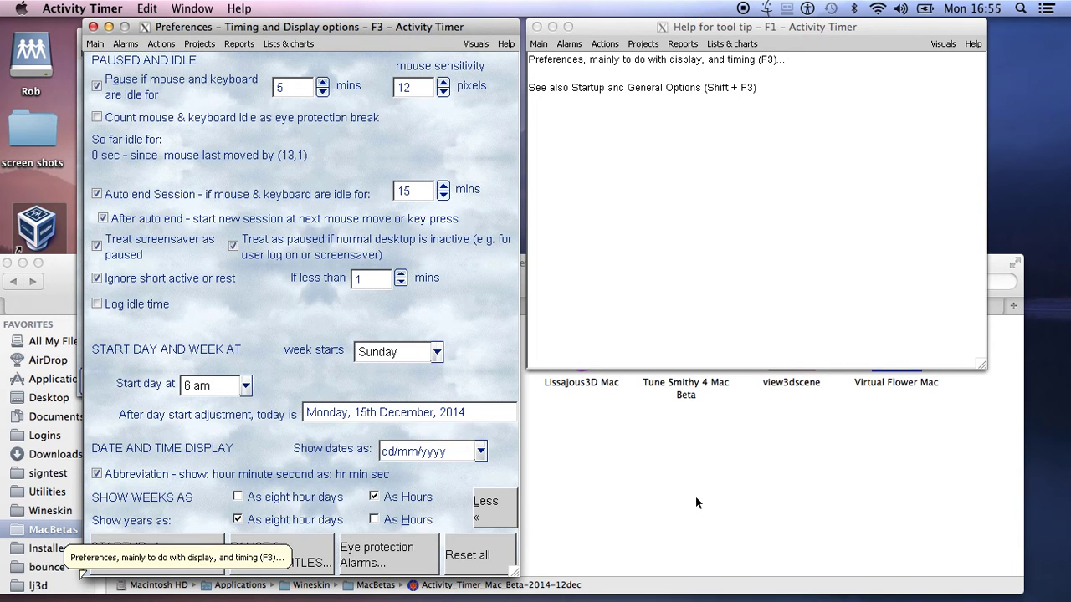
Switch briefly to the MacBetas folder and back, then choose Activity Timer > Quit.
click(545, 522)
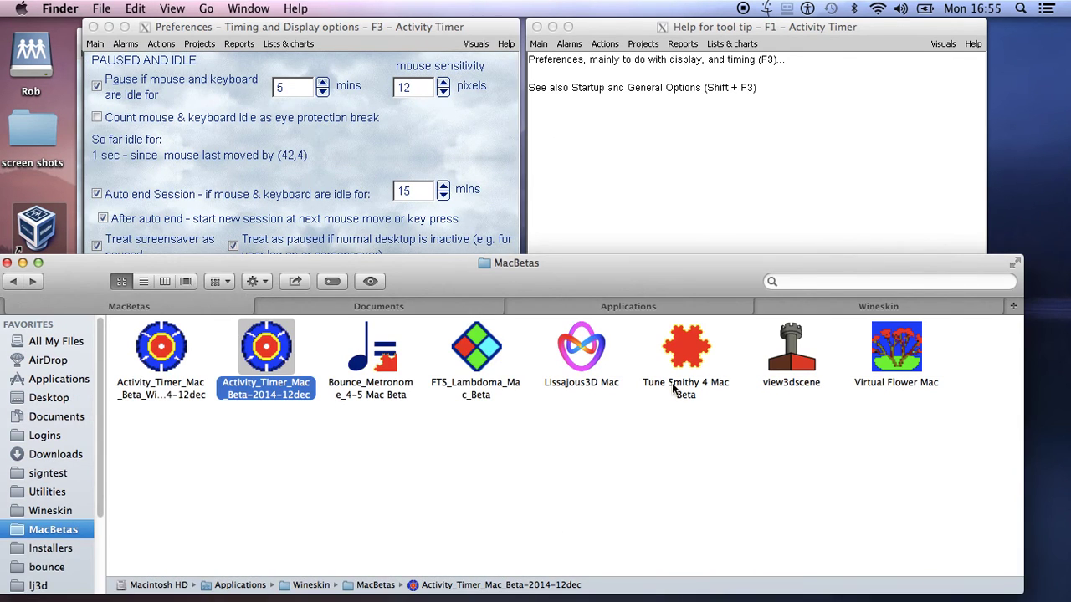
click(784, 281)
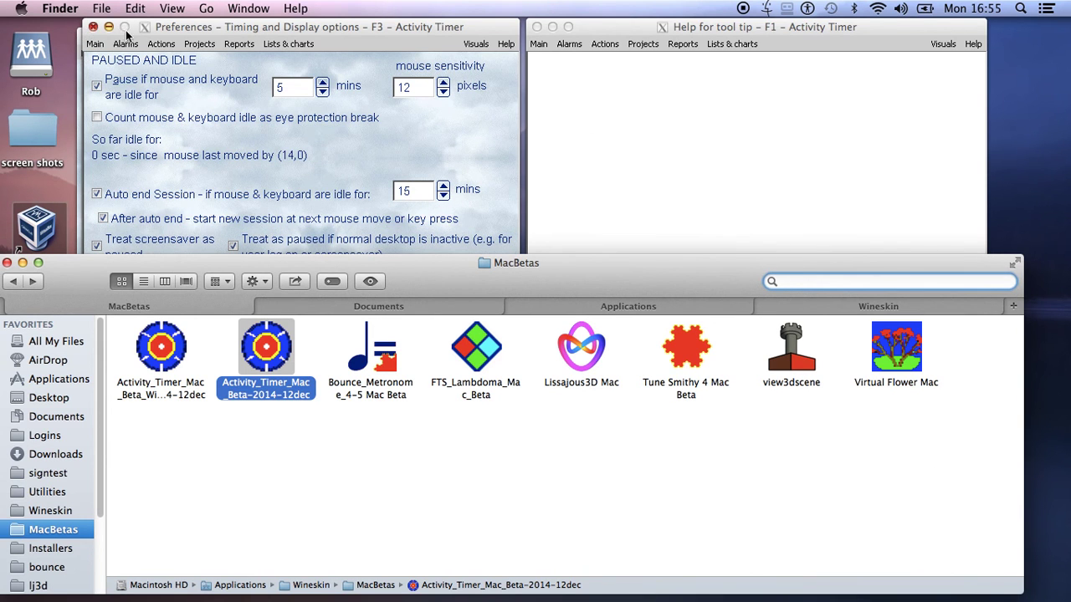
click(219, 29)
click(92, 12)
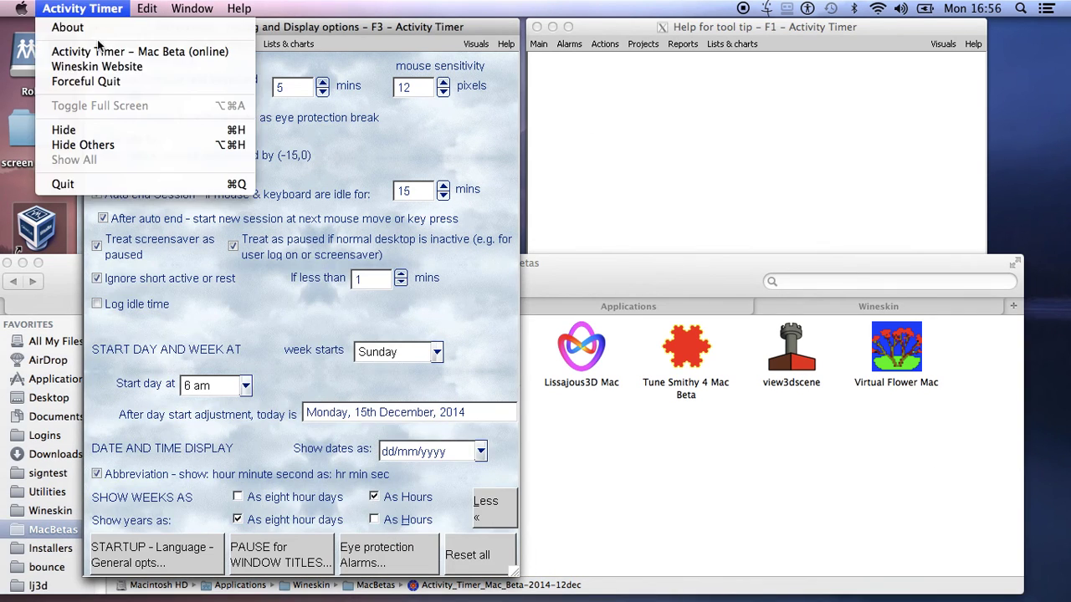
click(81, 189)
Confirm quitting Activity Timer, select the Bounce_Metronome beta, and stop its sound.
click(471, 429)
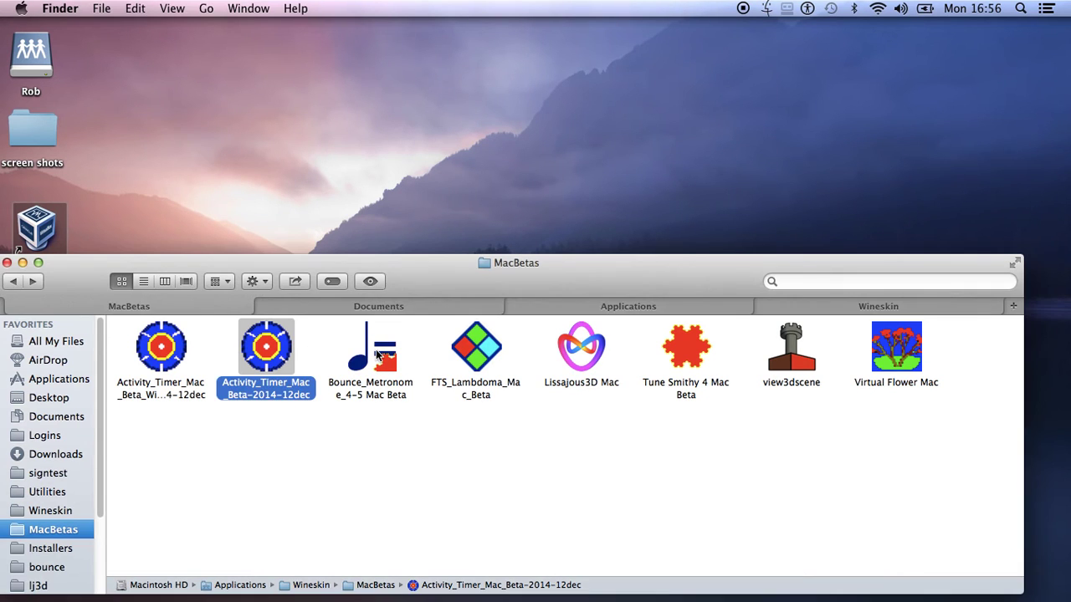
click(376, 365)
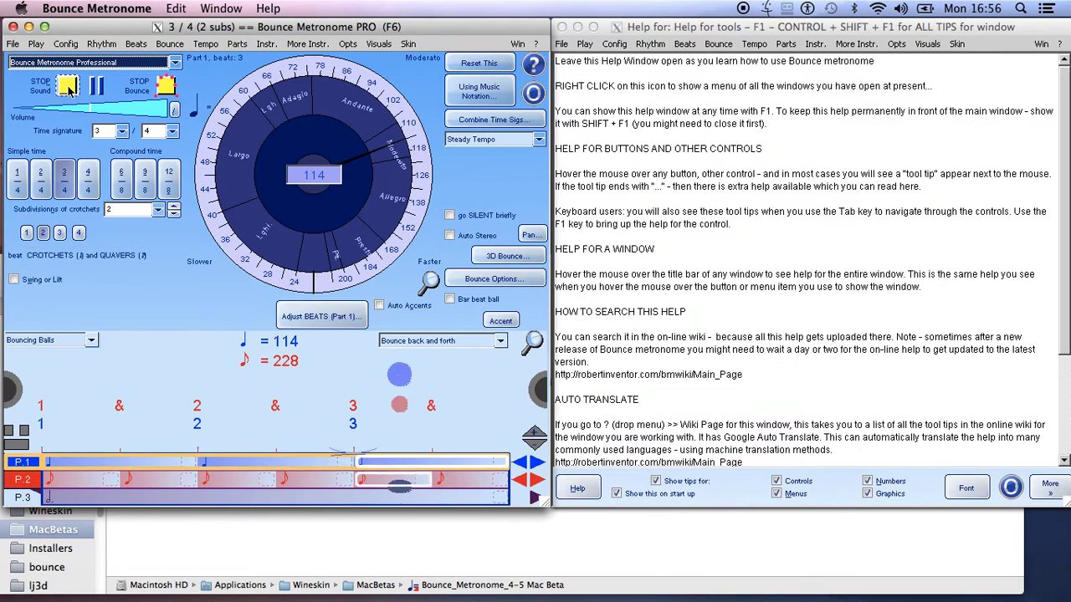
click(68, 87)
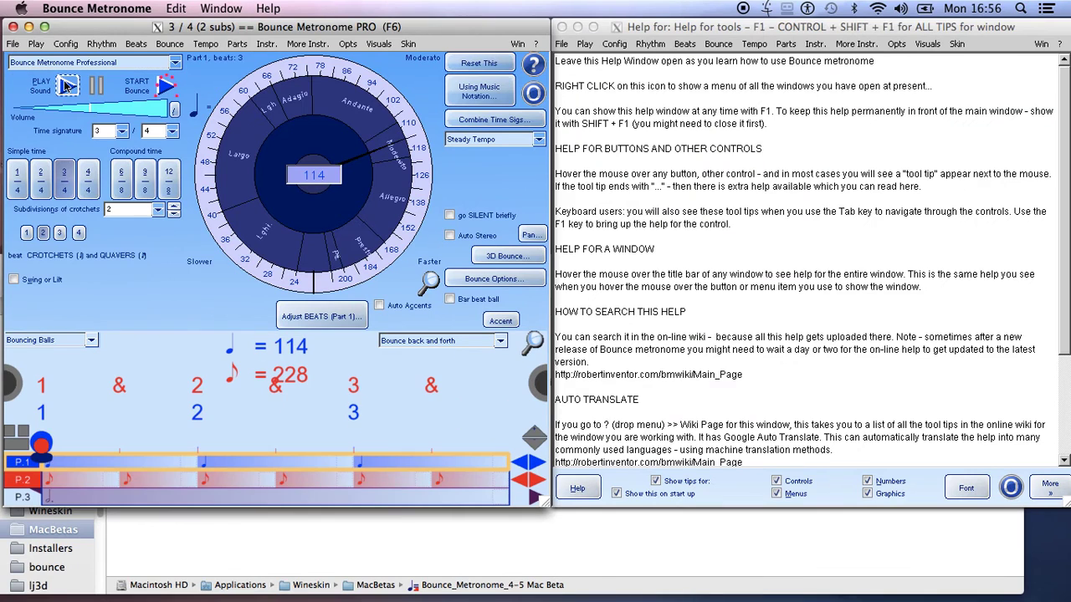
Open the Floating Play Tool Bar window and drag it up near Using Music Notation.
click(37, 44)
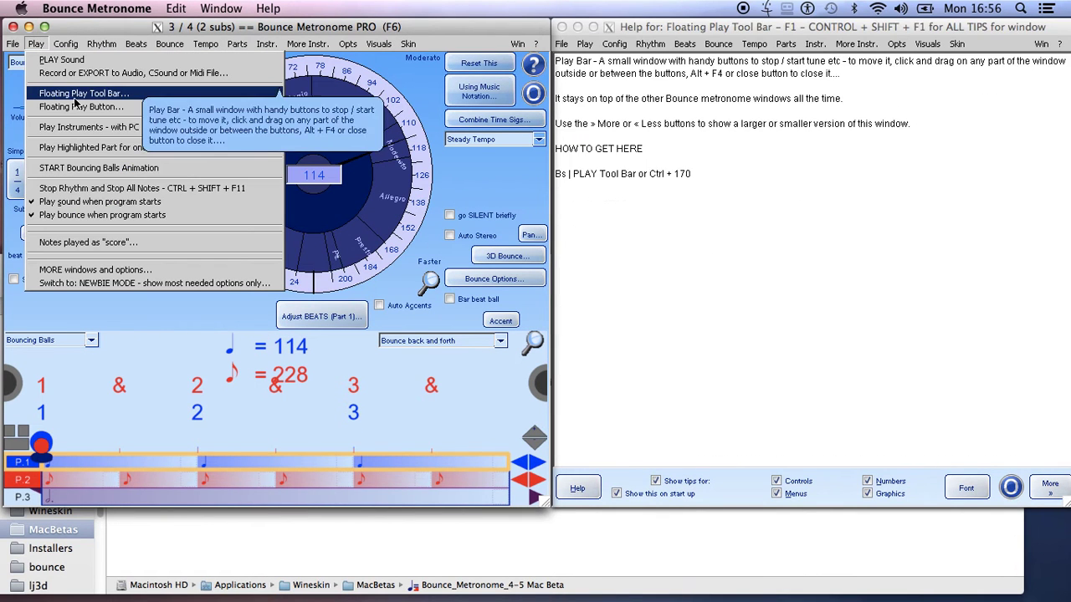
click(80, 107)
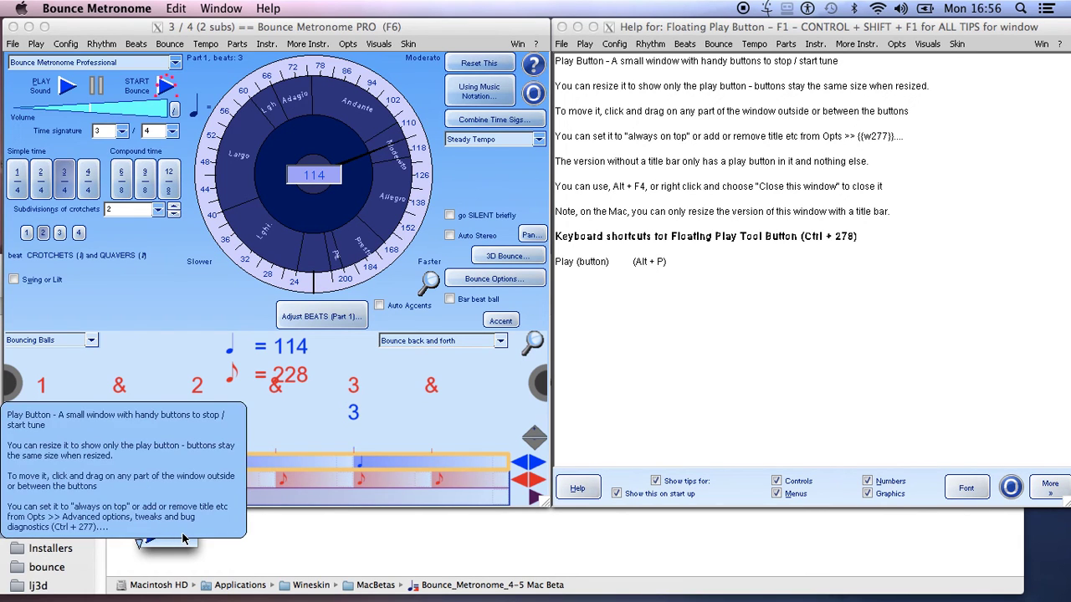
drag(189, 537, 503, 109)
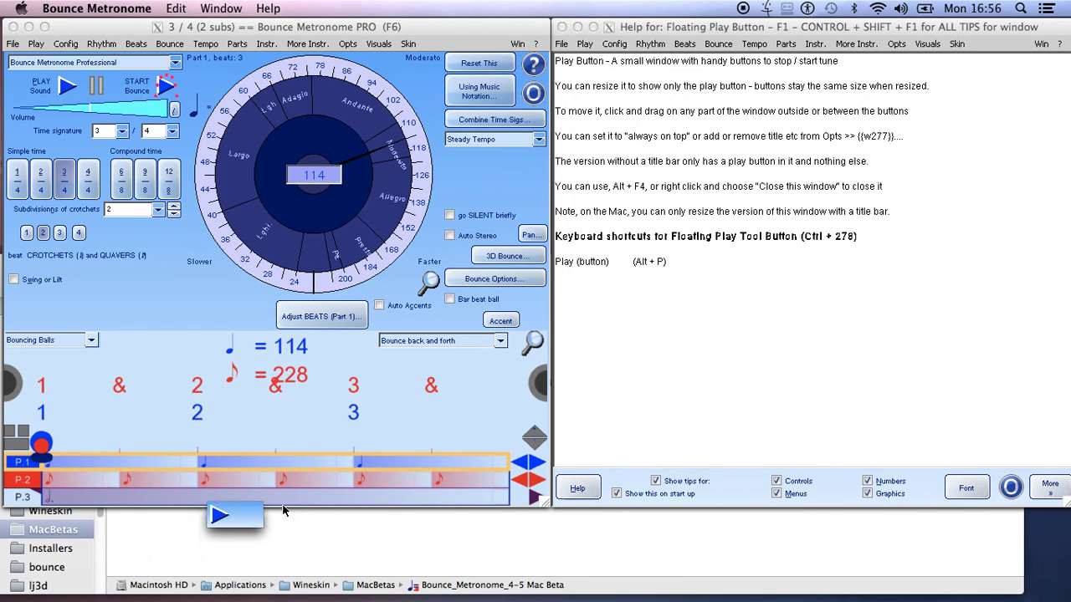
Dismiss the floating play window's options menu and move the window lower down.
right_click(492, 102)
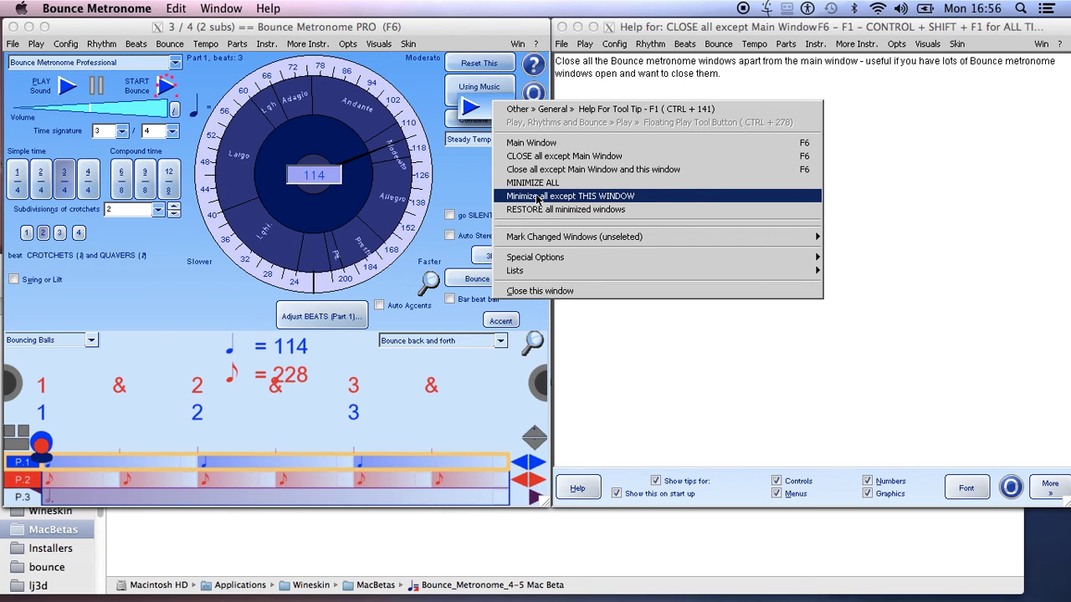
click(480, 100)
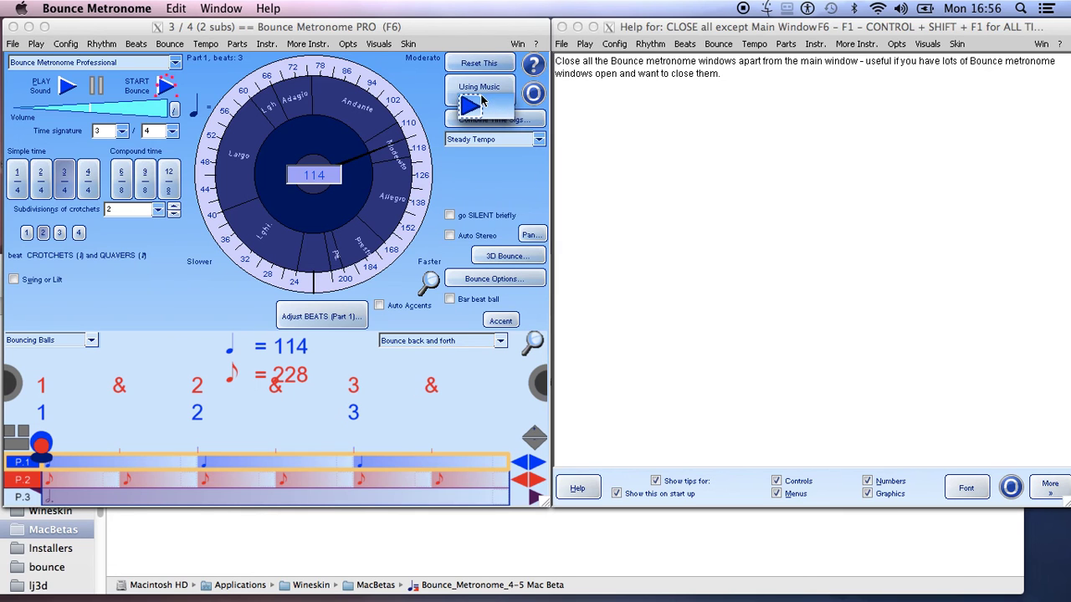
drag(485, 105, 450, 536)
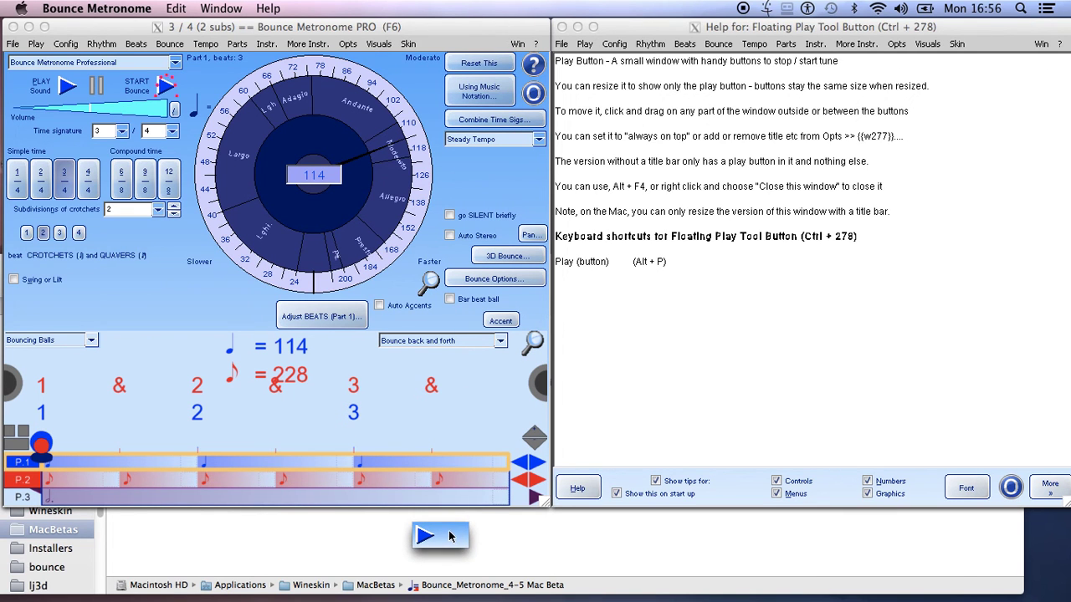
Turn on MORE windows and options, then minimize all except the floating play window.
click(348, 45)
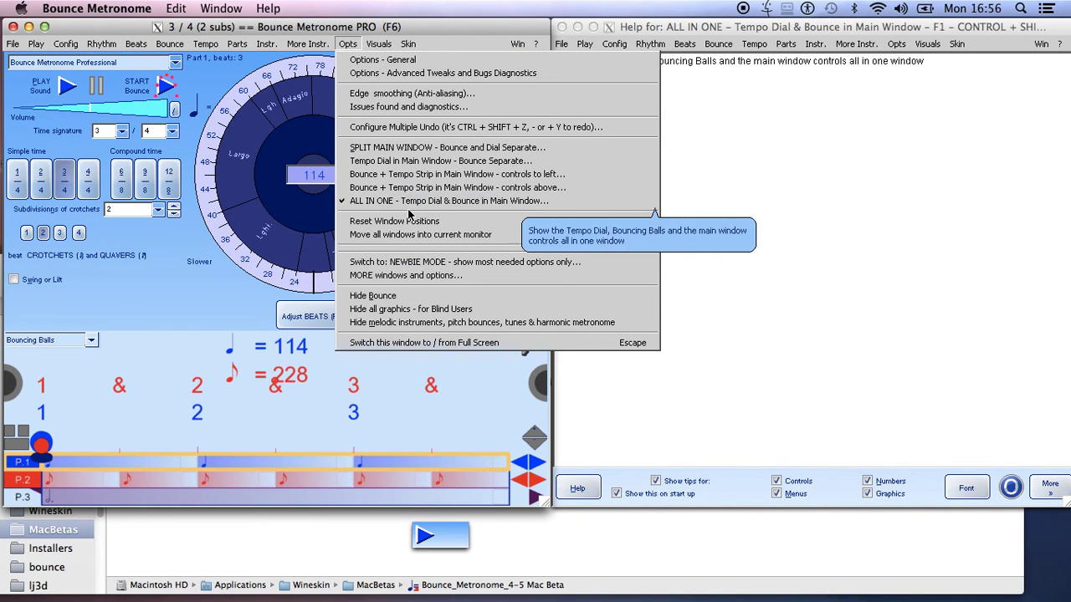
click(411, 277)
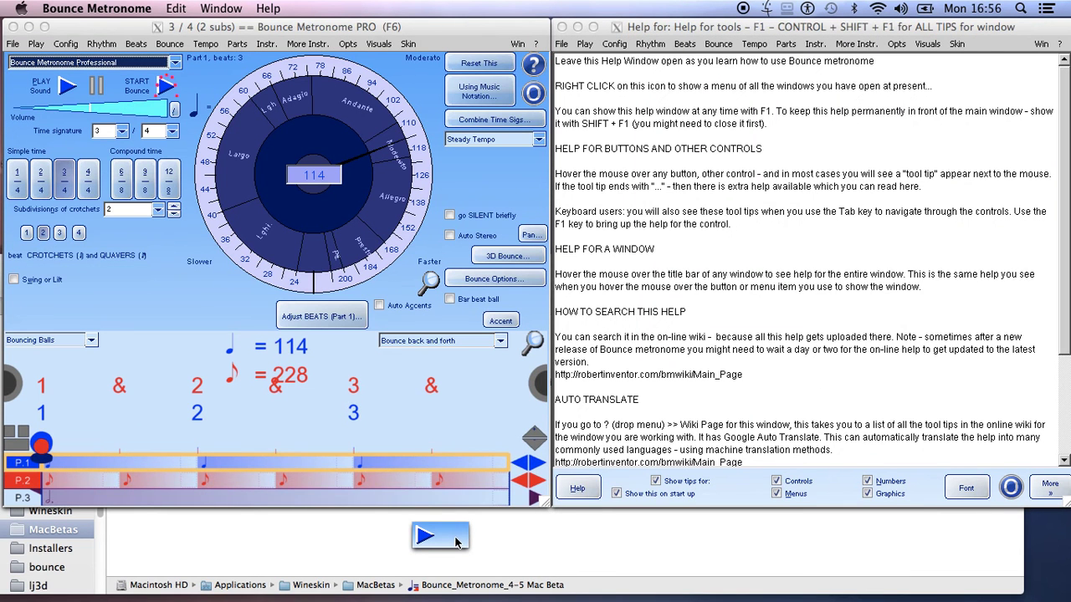
right_click(457, 544)
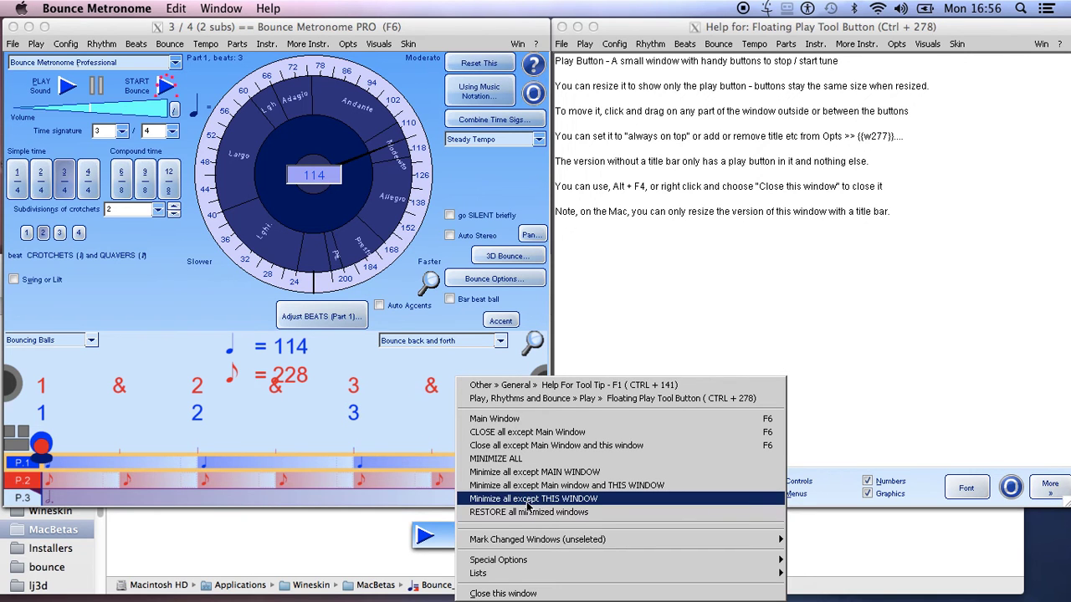
click(527, 500)
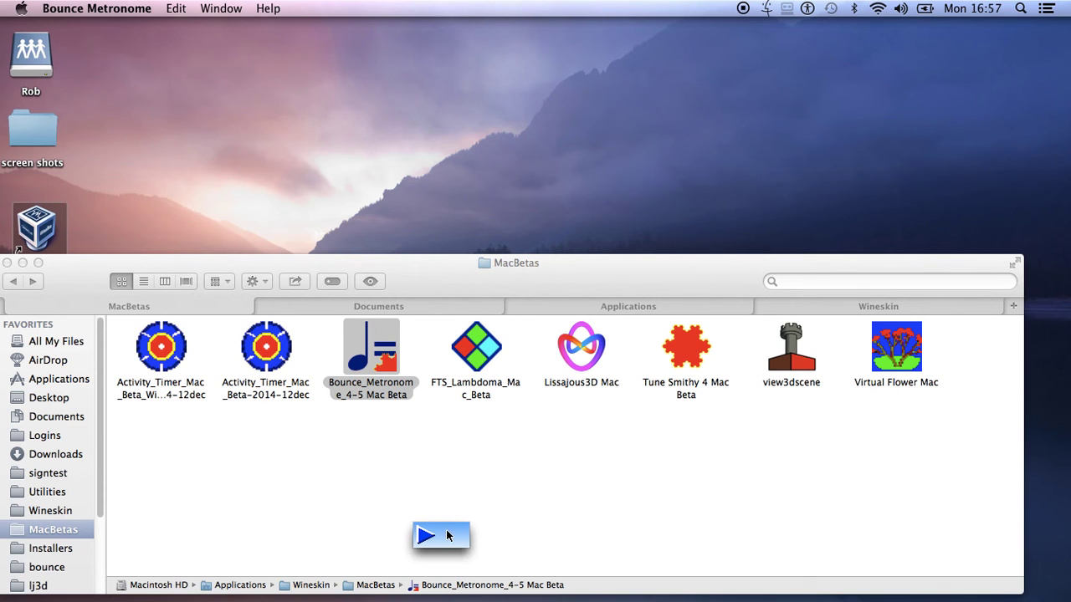
Move the floating play button up, play and stop the metronome, then restore all minimized windows.
drag(443, 534, 332, 97)
click(314, 105)
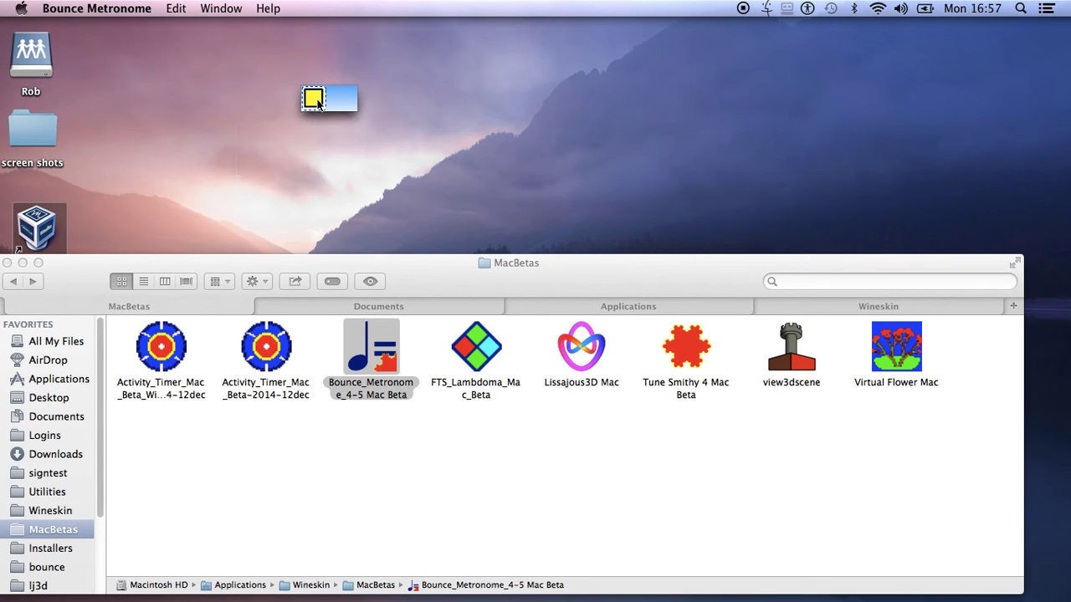
click(316, 101)
right_click(337, 104)
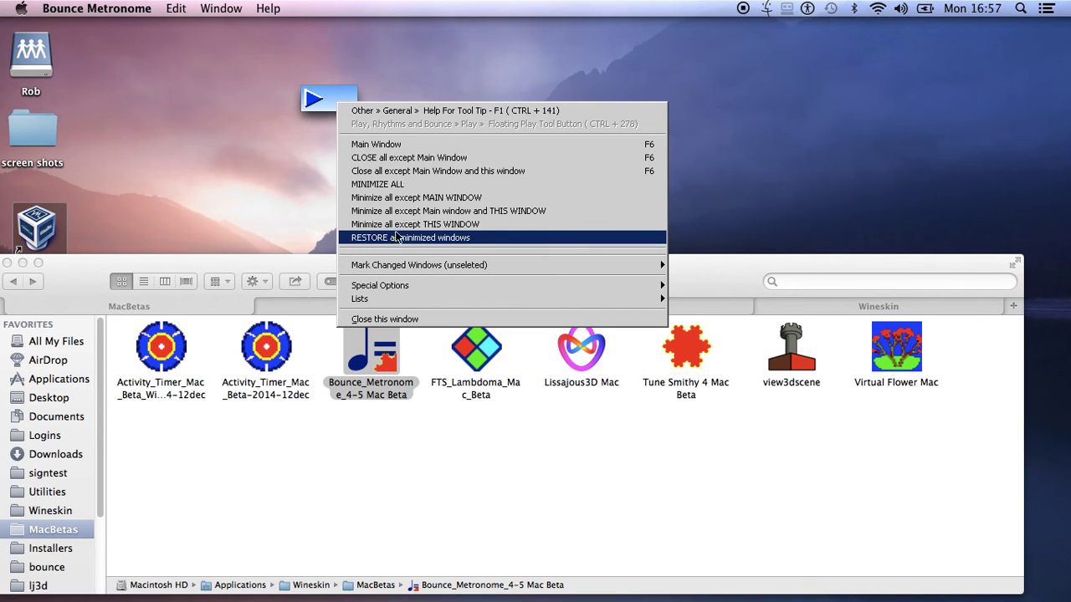
click(399, 238)
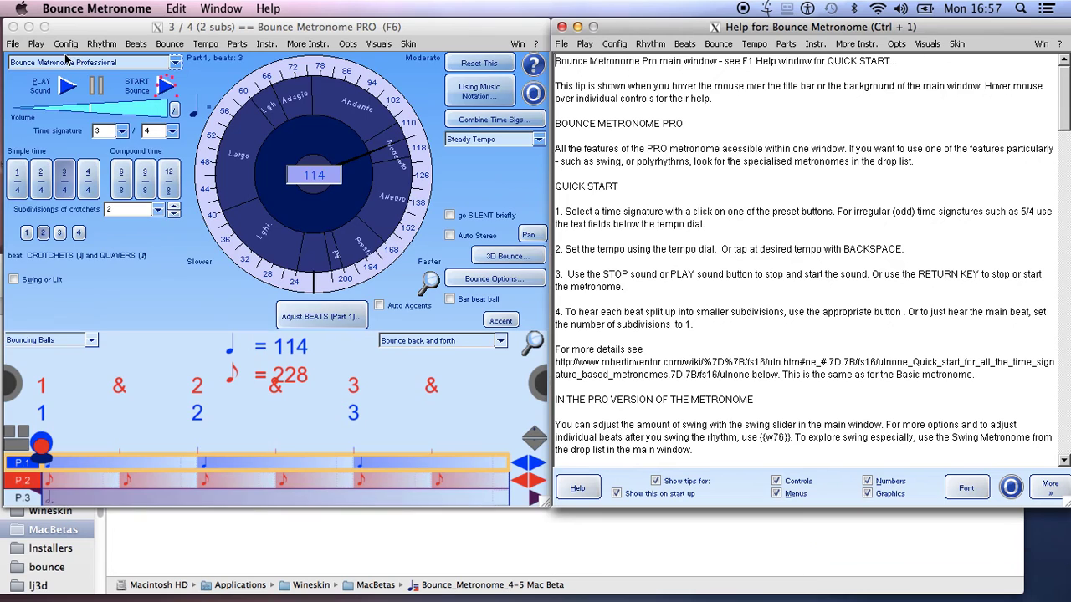
Open a Floating Play Button, place it bottom-left, then close the metronome and its help window.
click(36, 46)
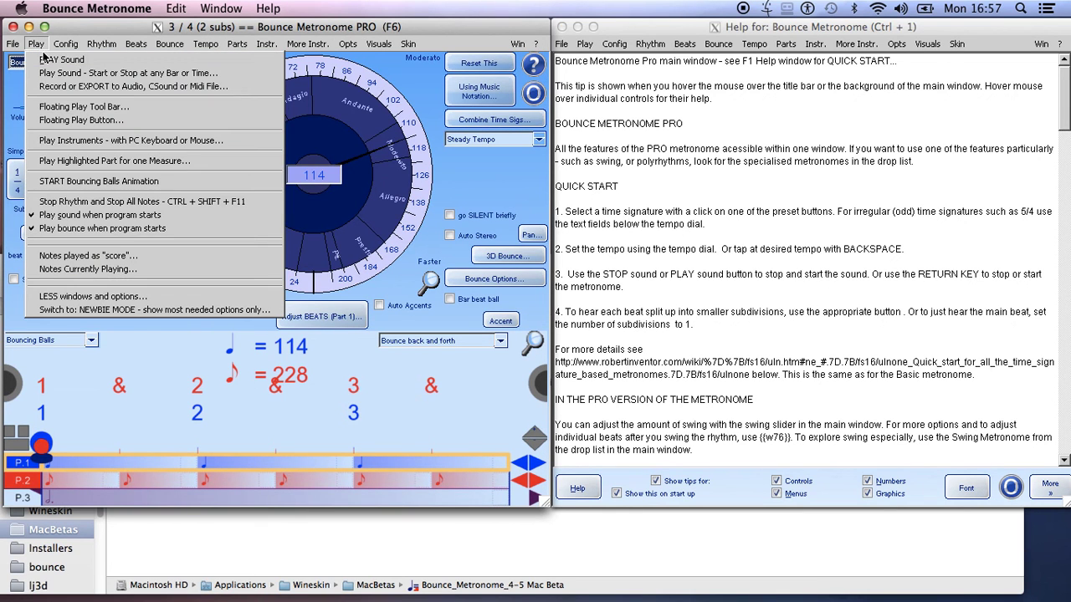
click(69, 120)
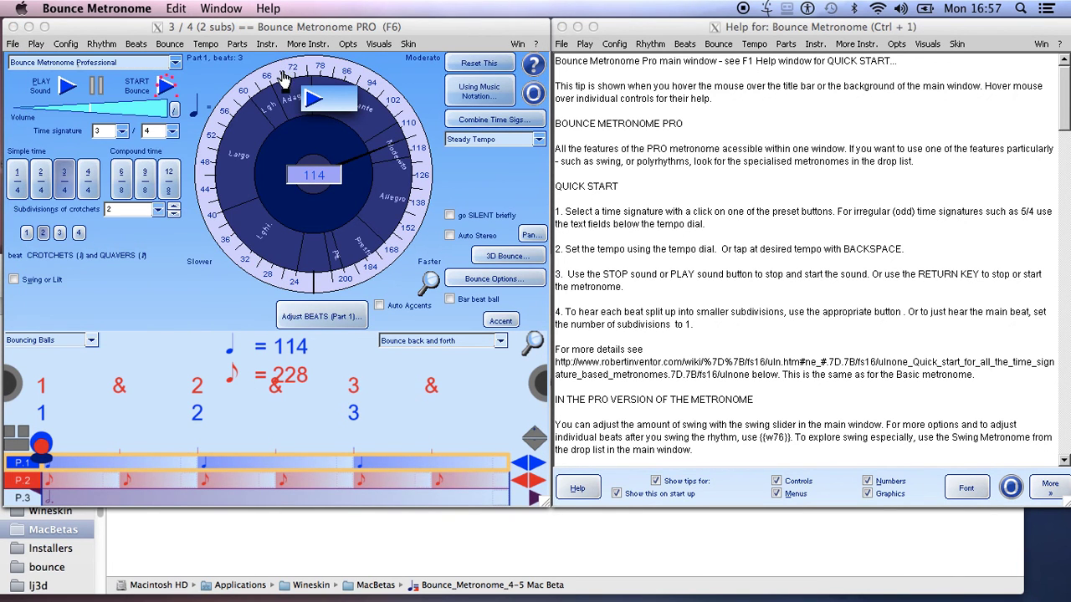
mouse_move(333, 102)
mouse_down()
mouse_move(194, 328)
mouse_move(122, 534)
mouse_up()
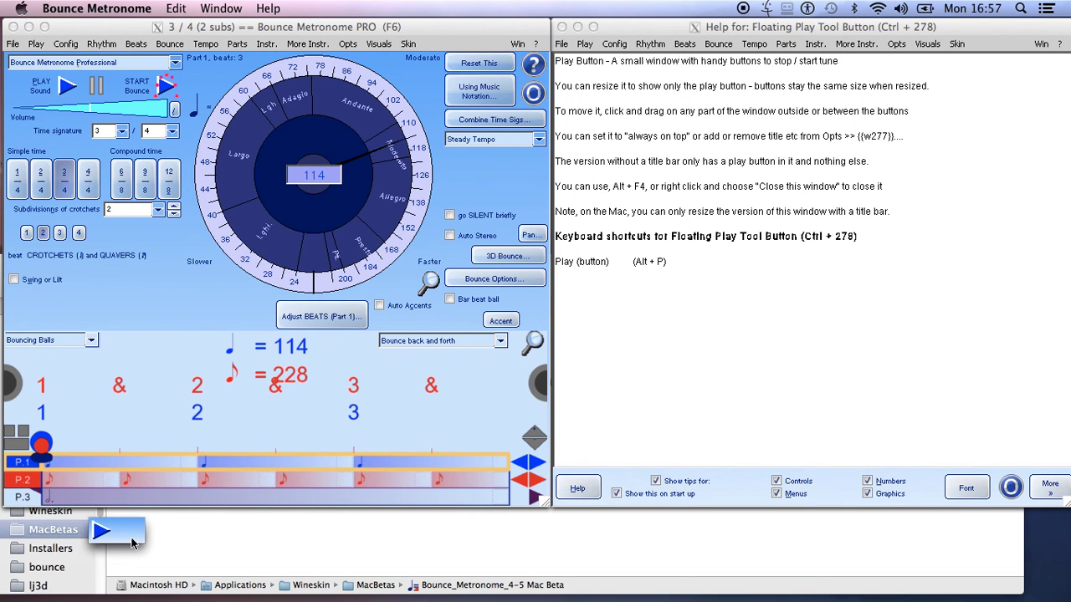
drag(138, 542, 162, 542)
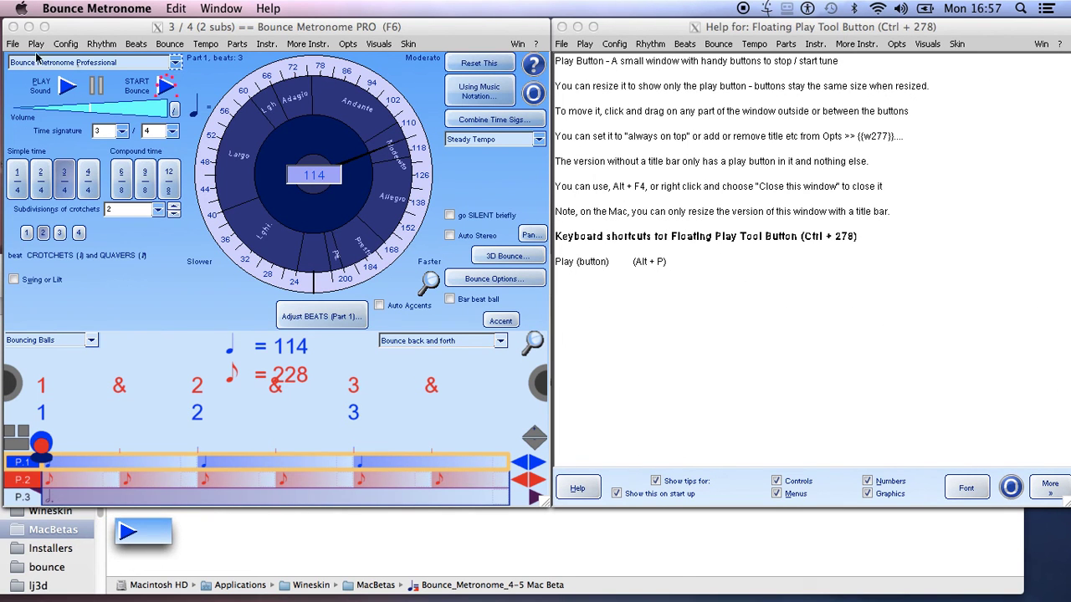
click(14, 26)
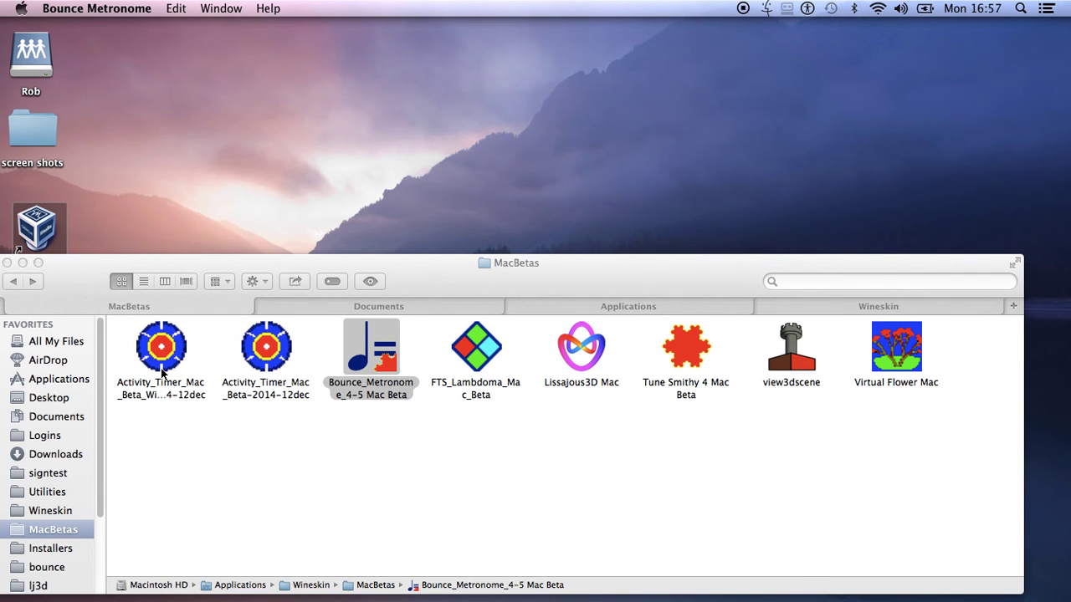
Raise the MacBetas window, select the first Activity_Timer app, and move the window higher.
drag(195, 261, 216, 152)
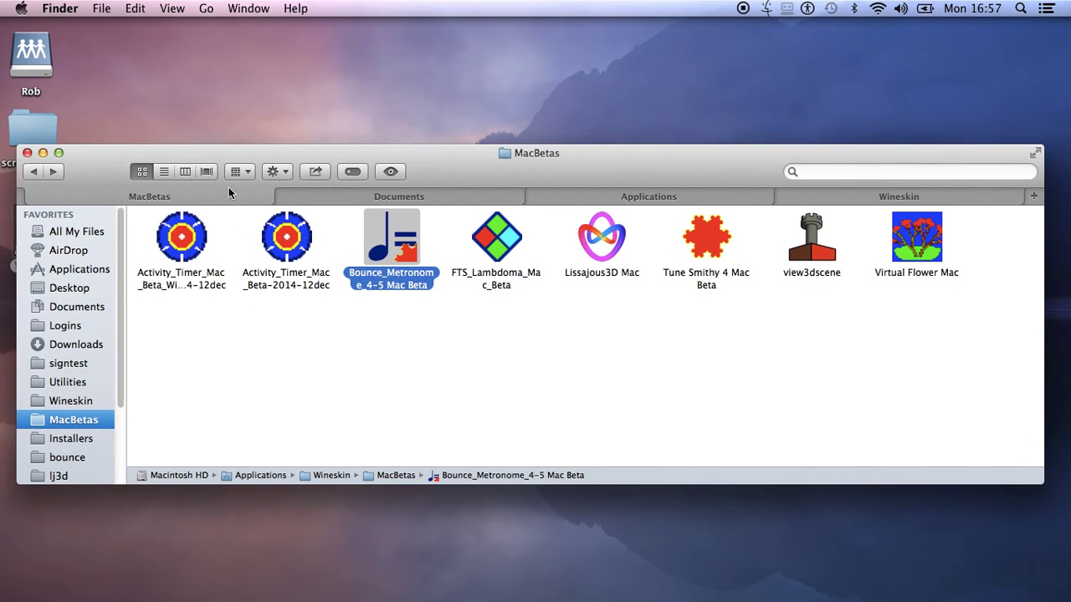
click(182, 277)
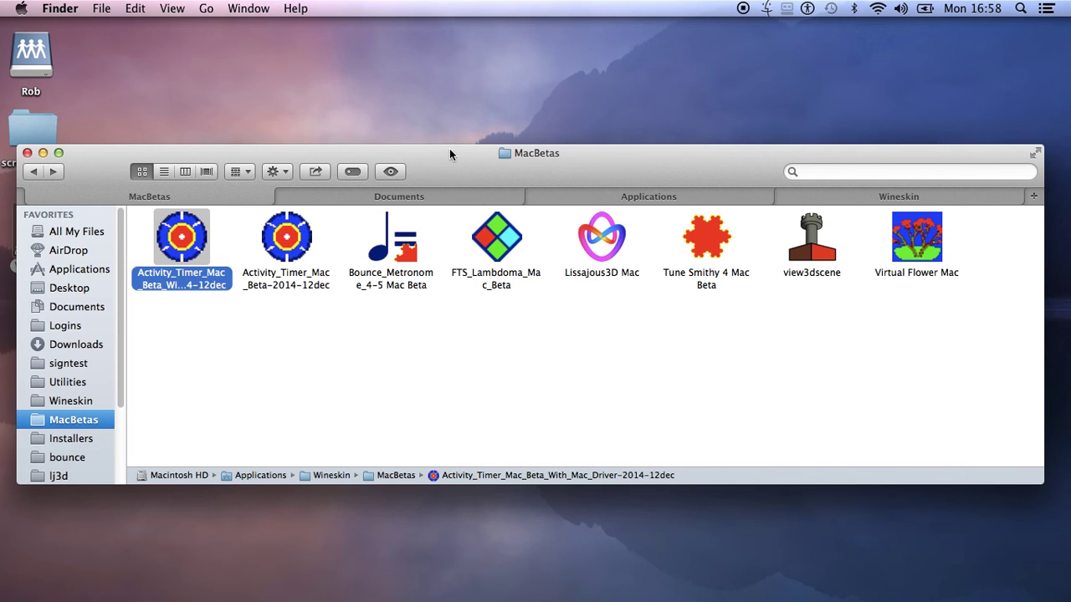
mouse_move(447, 155)
mouse_down()
mouse_move(453, 61)
mouse_move(447, 170)
mouse_move(447, 135)
mouse_move(466, 173)
mouse_move(441, 155)
mouse_move(443, 136)
mouse_up()
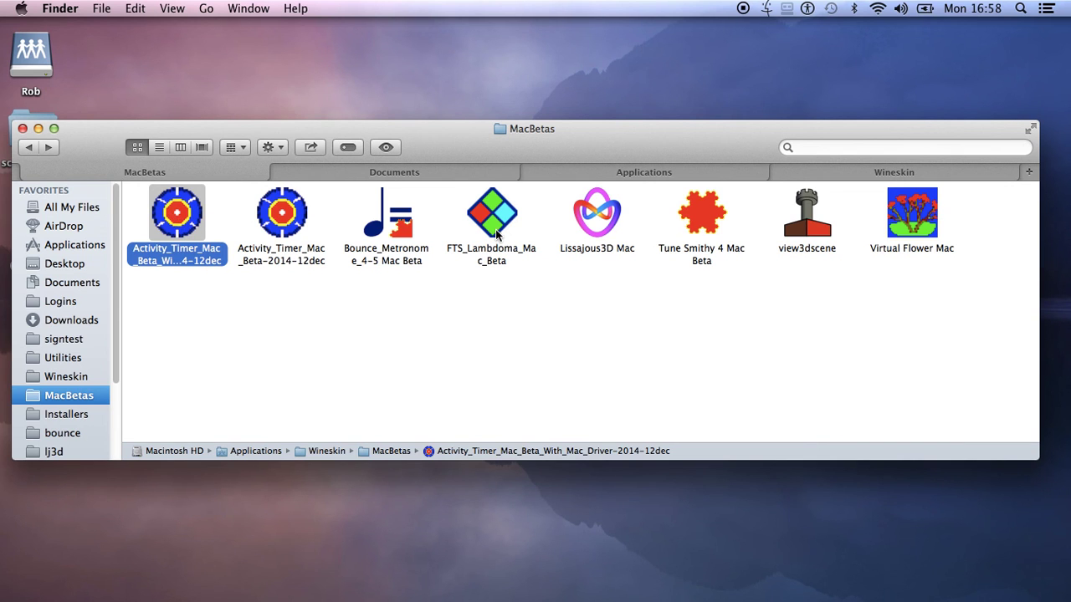
Reposition the MacBetas window with the first Activity Timer app selected, then Cmd+Tab to QuickTime Player.
drag(430, 148, 438, 170)
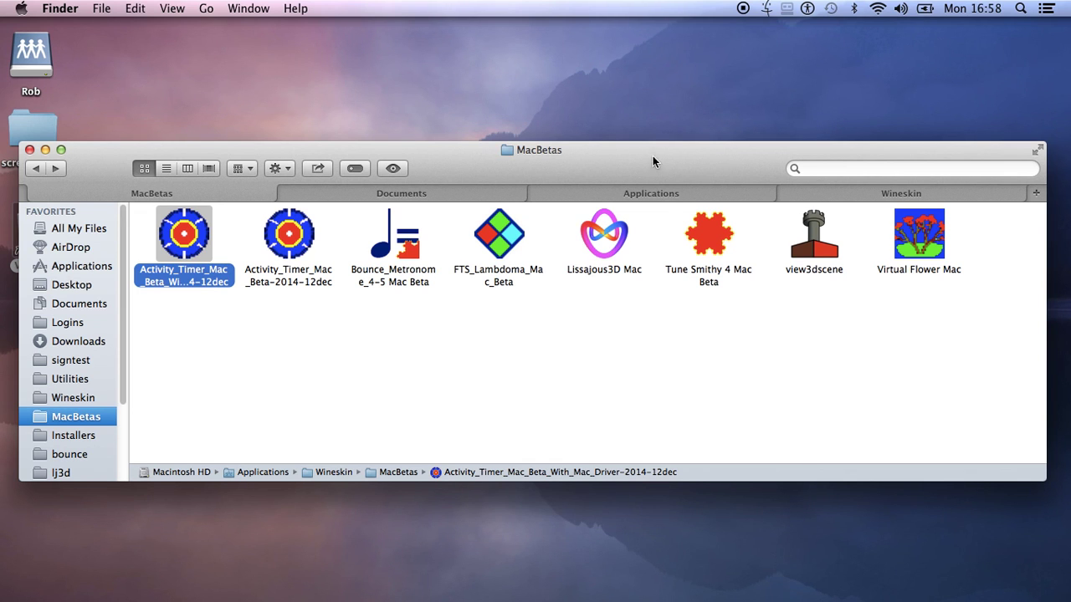
mouse_move(647, 160)
mouse_down()
mouse_move(672, 147)
mouse_move(689, 153)
mouse_move(653, 159)
mouse_move(702, 229)
mouse_move(700, 210)
mouse_move(647, 224)
mouse_up()
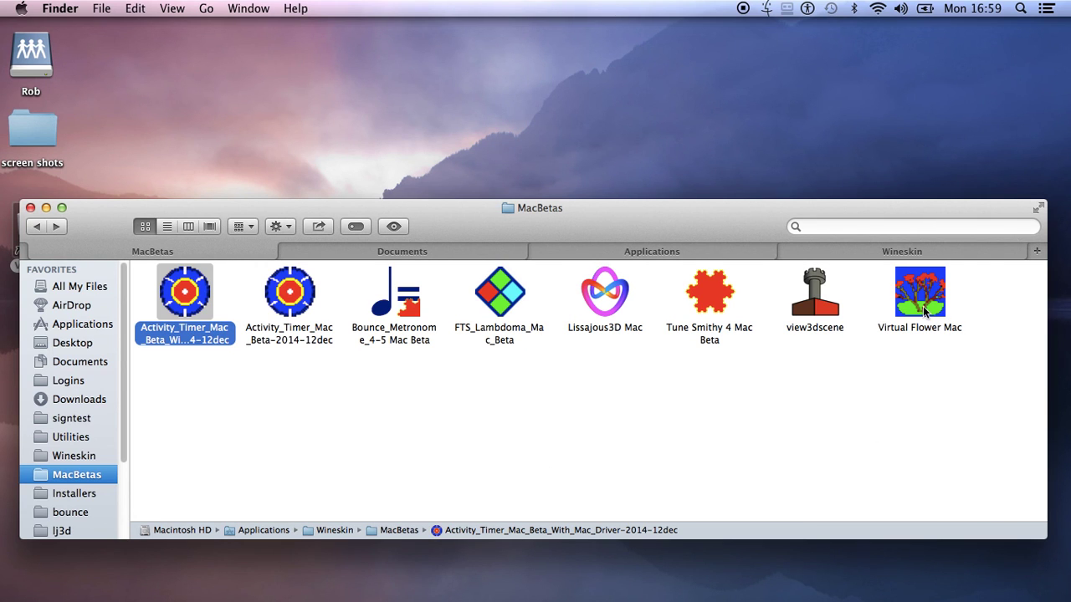
click(720, 302)
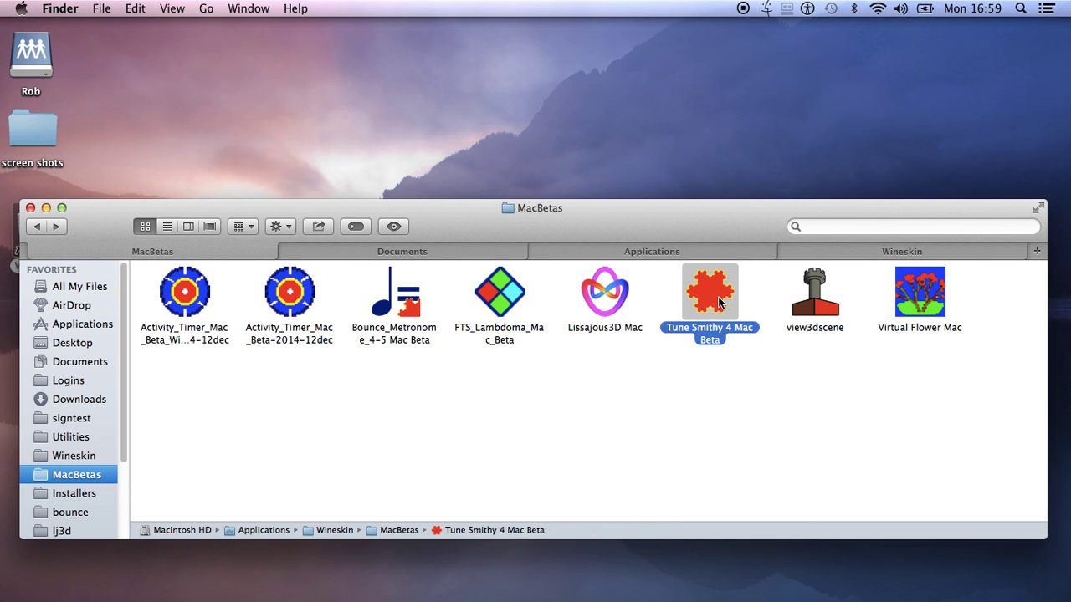
click(187, 291)
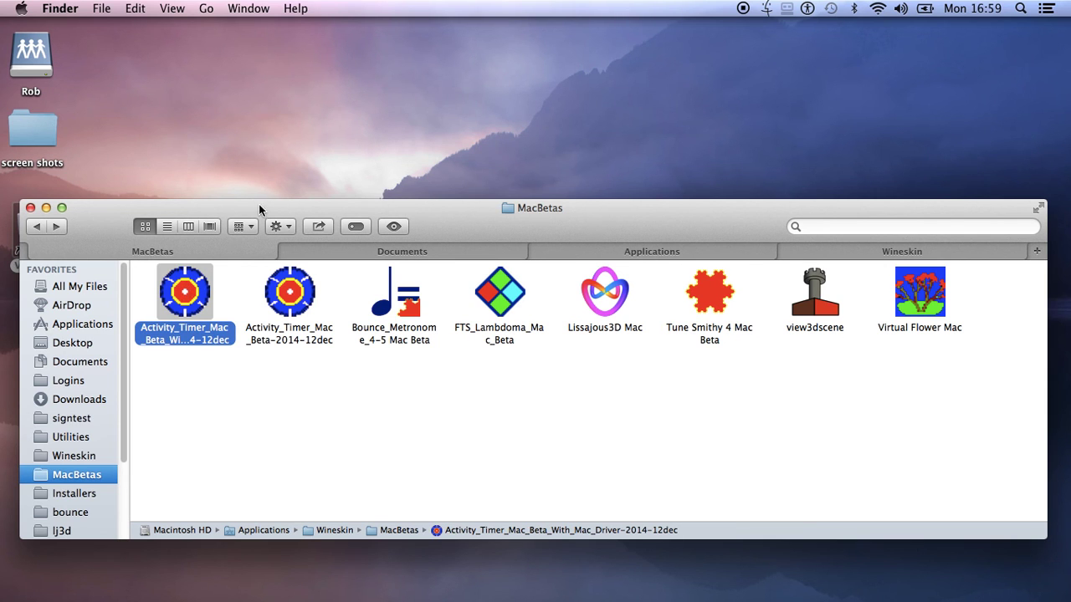
drag(257, 209, 257, 215)
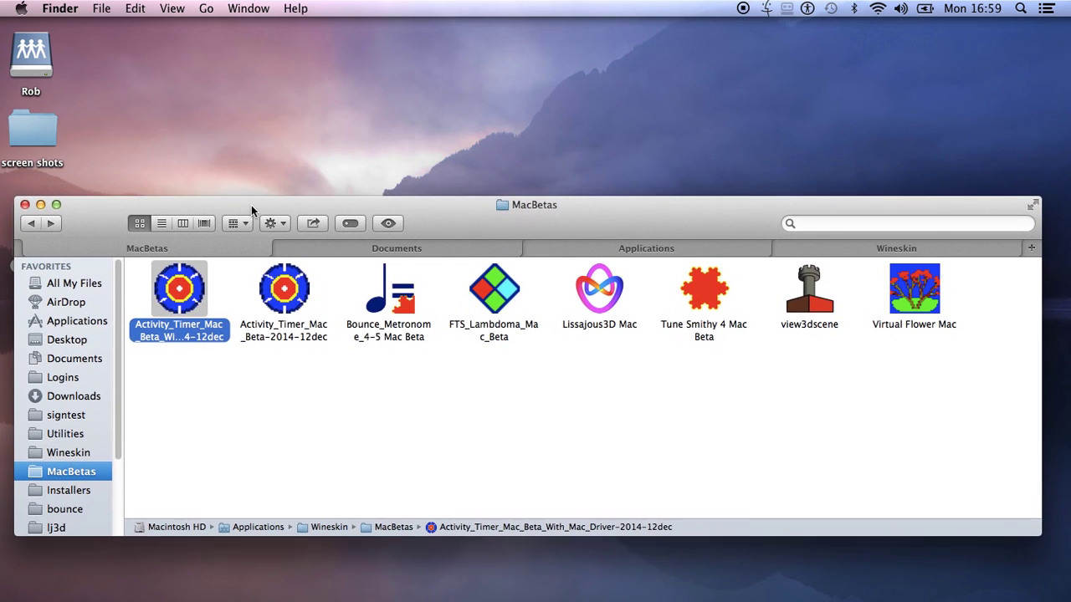
drag(256, 215, 263, 214)
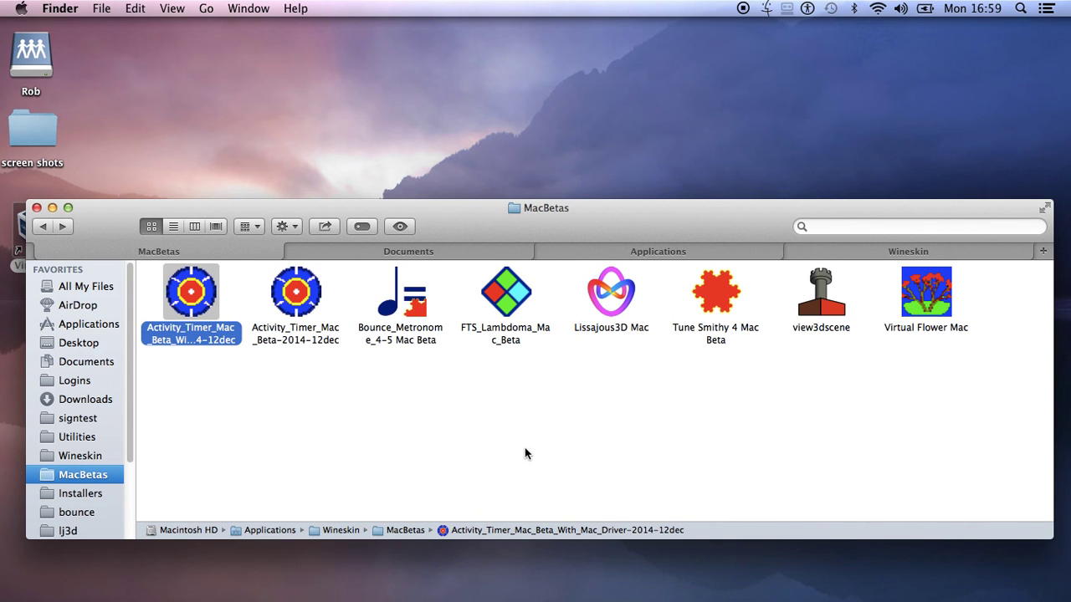
key(super+Tab)
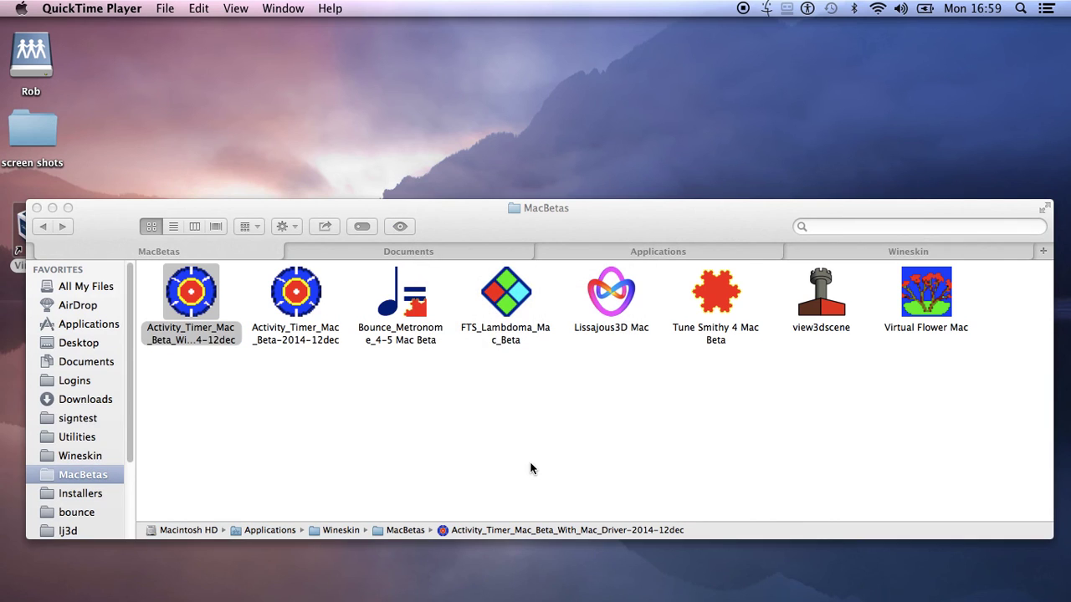